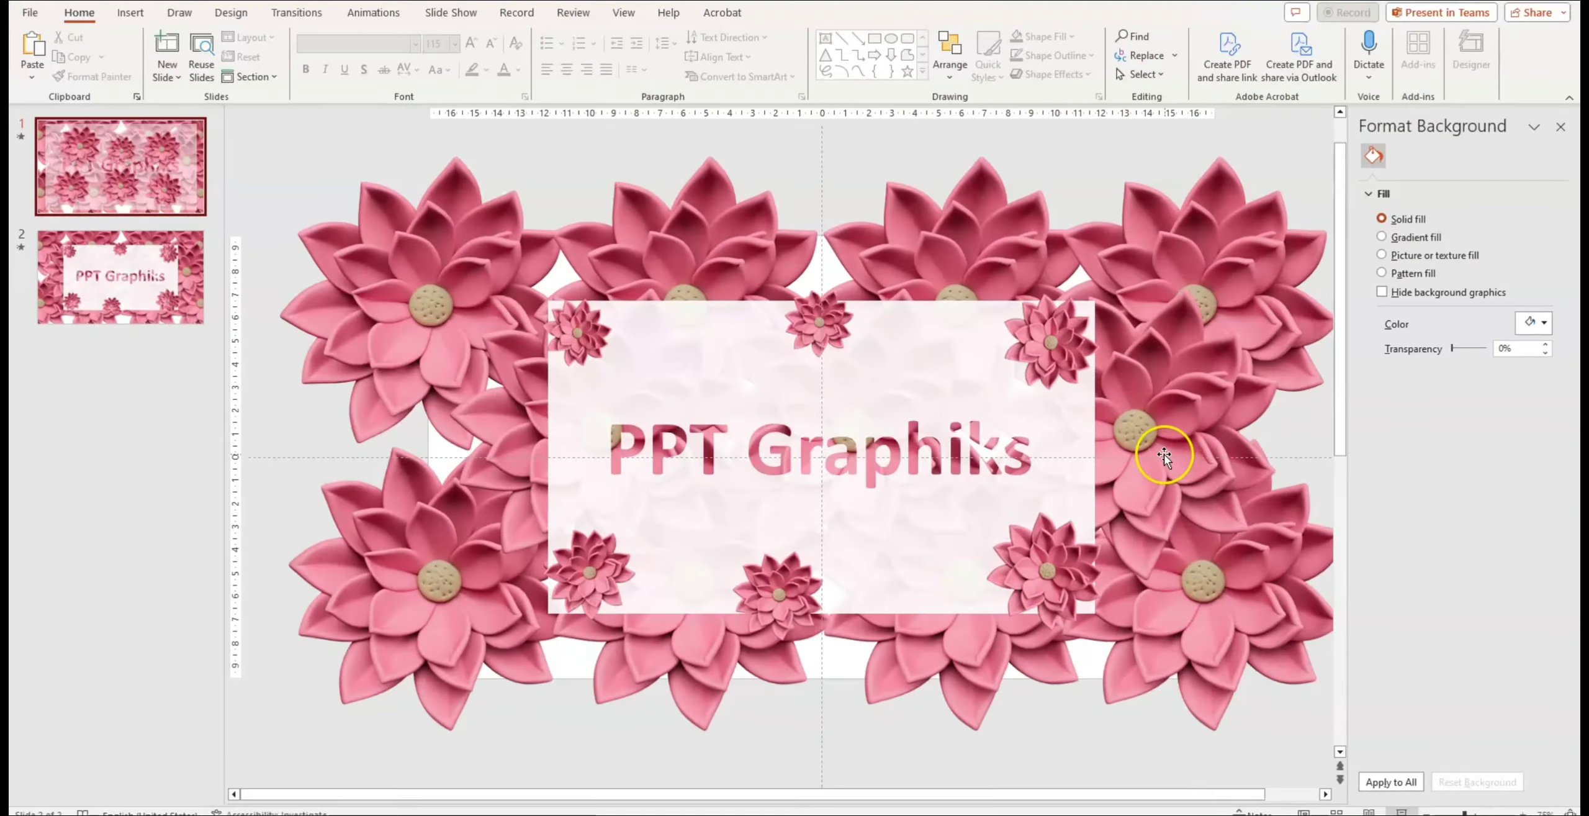
- View slide 1 of the finished two-slide 'PPT Graphiks' flower deck
{"action": "left_click", "coordinate": [140, 196]}
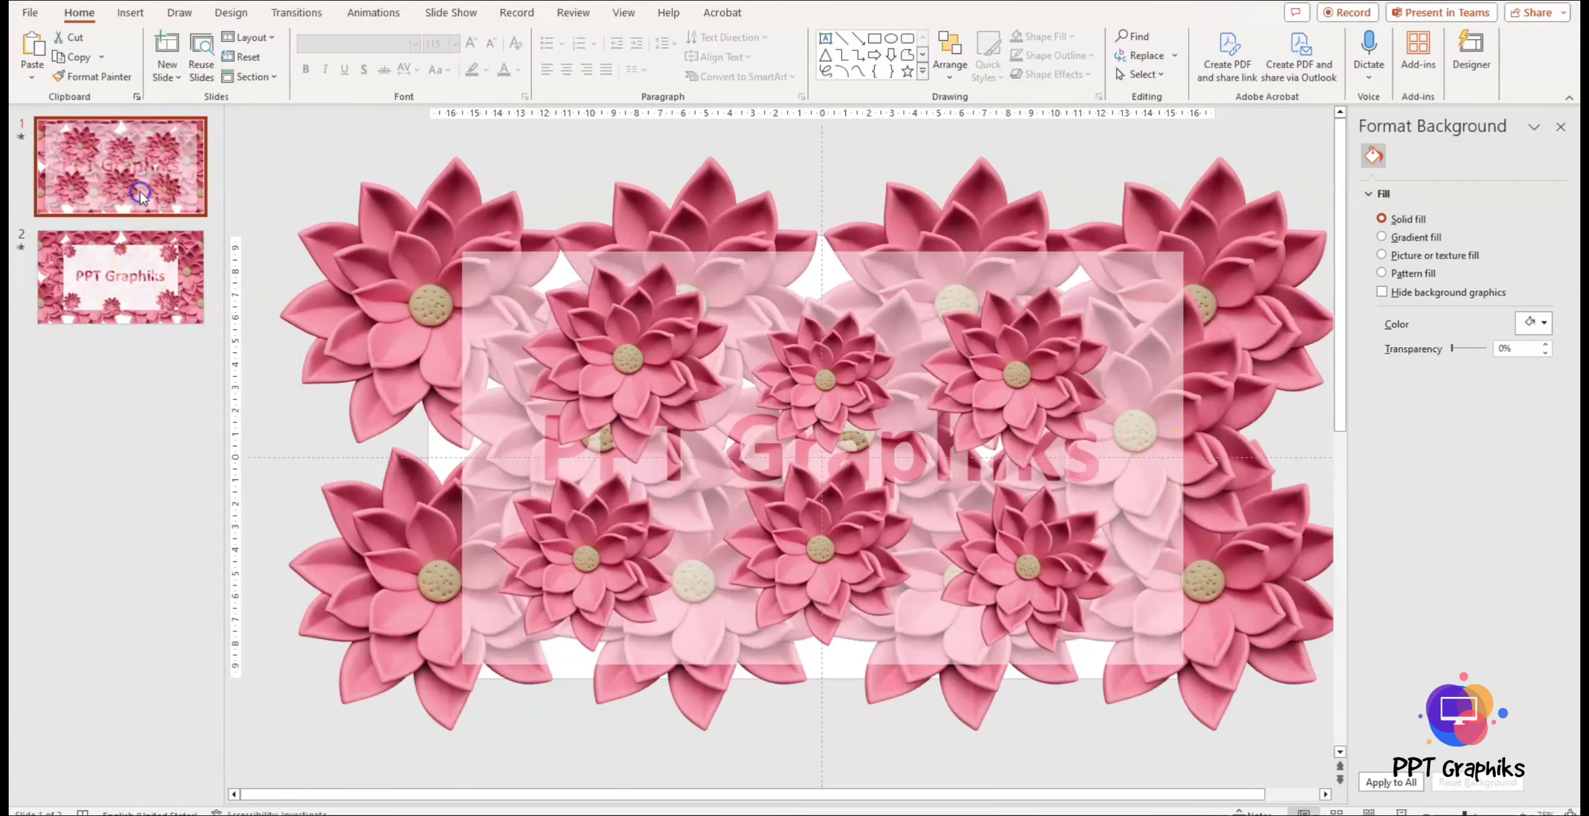
- In the working presentation, shrink the pink flower picture to a smaller size
{"action": "left_click", "coordinate": [609, 776]}
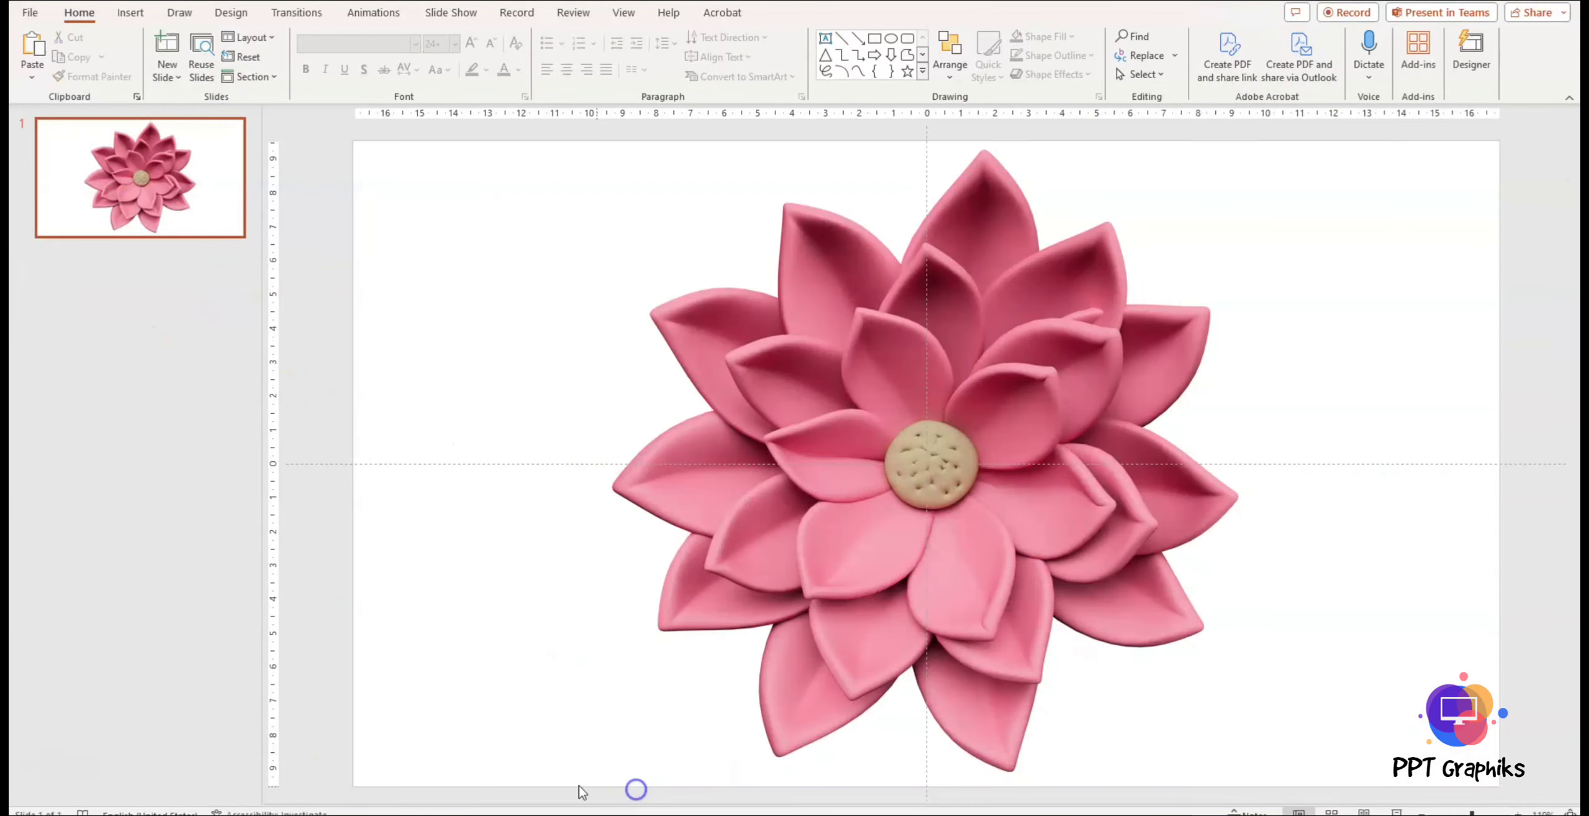
{"action": "left_click", "coordinate": [811, 320]}
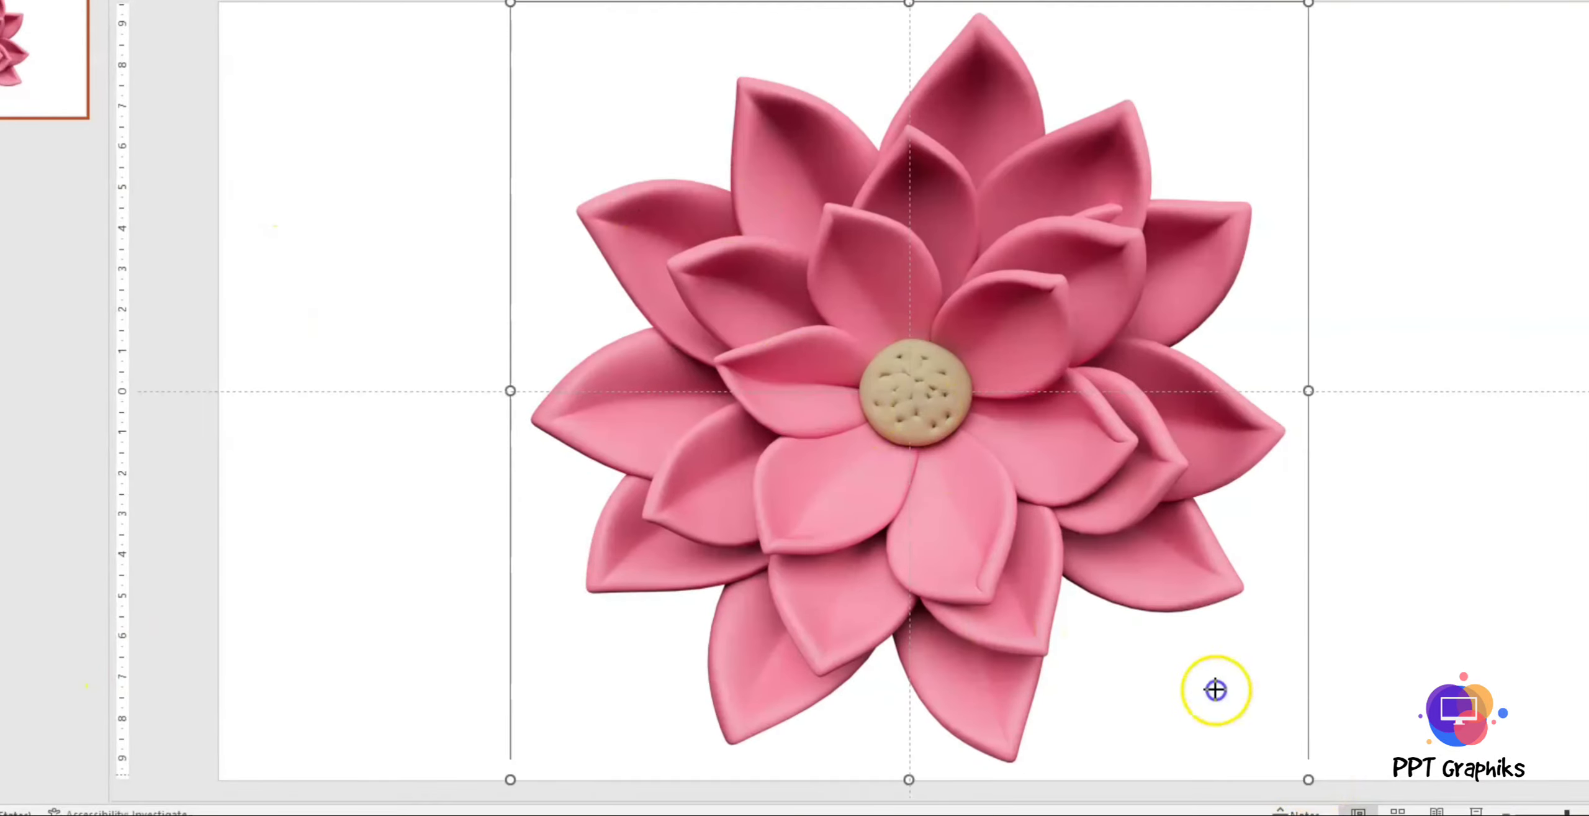
{"action": "left_click_drag", "start_coordinate": [1255, 775], "coordinate": [895, 291]}
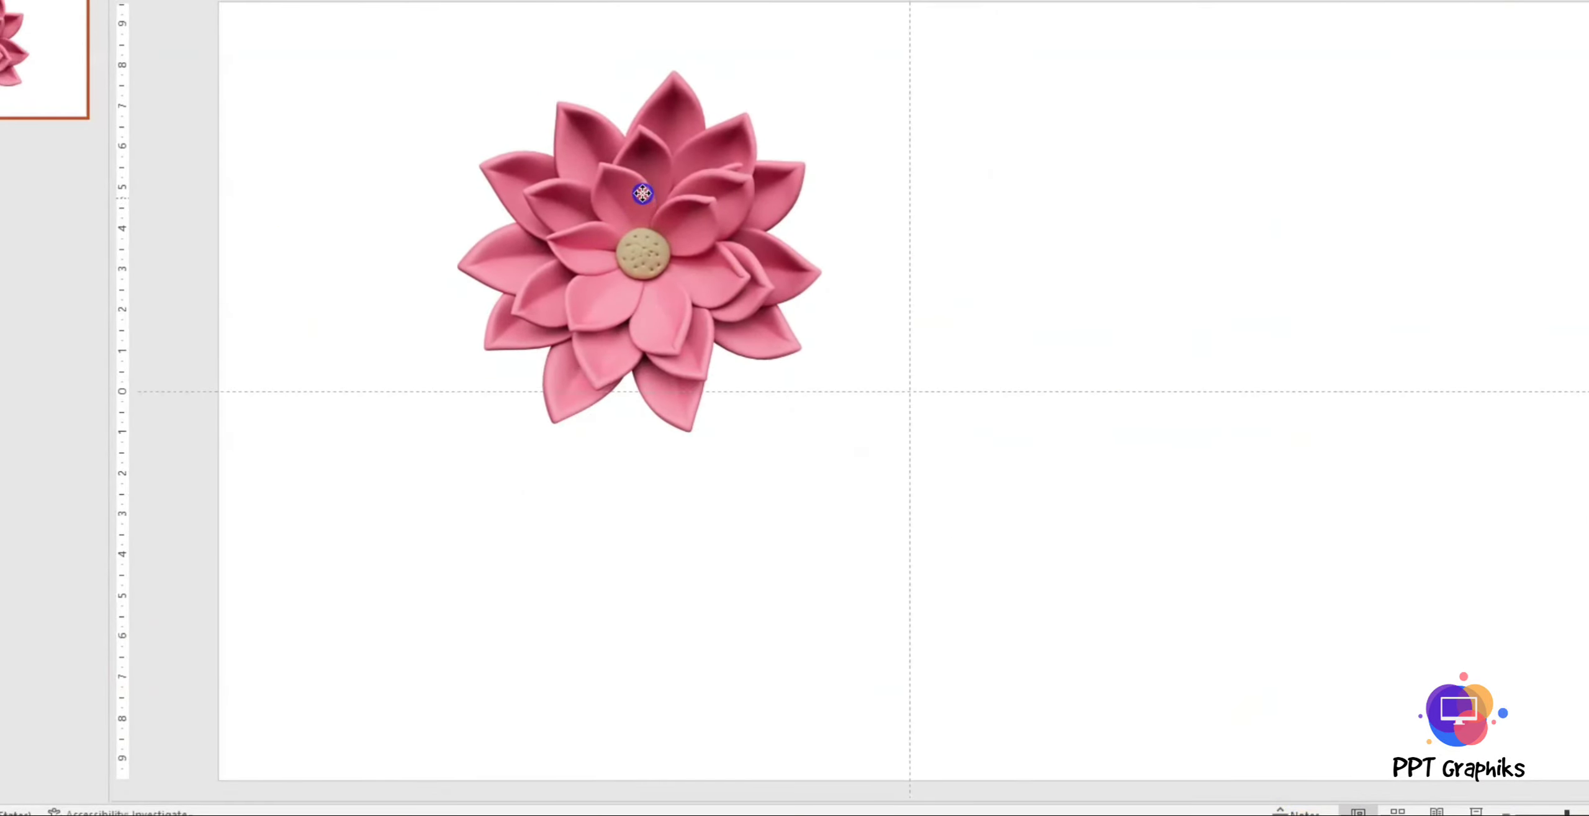
- Copy the flower into two rows of three across the slide
{"action": "left_click", "coordinate": [692, 337]}
{"action": "mouse_move", "coordinate": [655, 219]}
{"action": "left_mouse_down"}
{"action": "mouse_move", "coordinate": [653, 191]}
{"action": "mouse_move", "coordinate": [649, 537]}
{"action": "mouse_move", "coordinate": [988, 560]}
{"action": "mouse_move", "coordinate": [1338, 546]}
{"action": "left_mouse_up"}
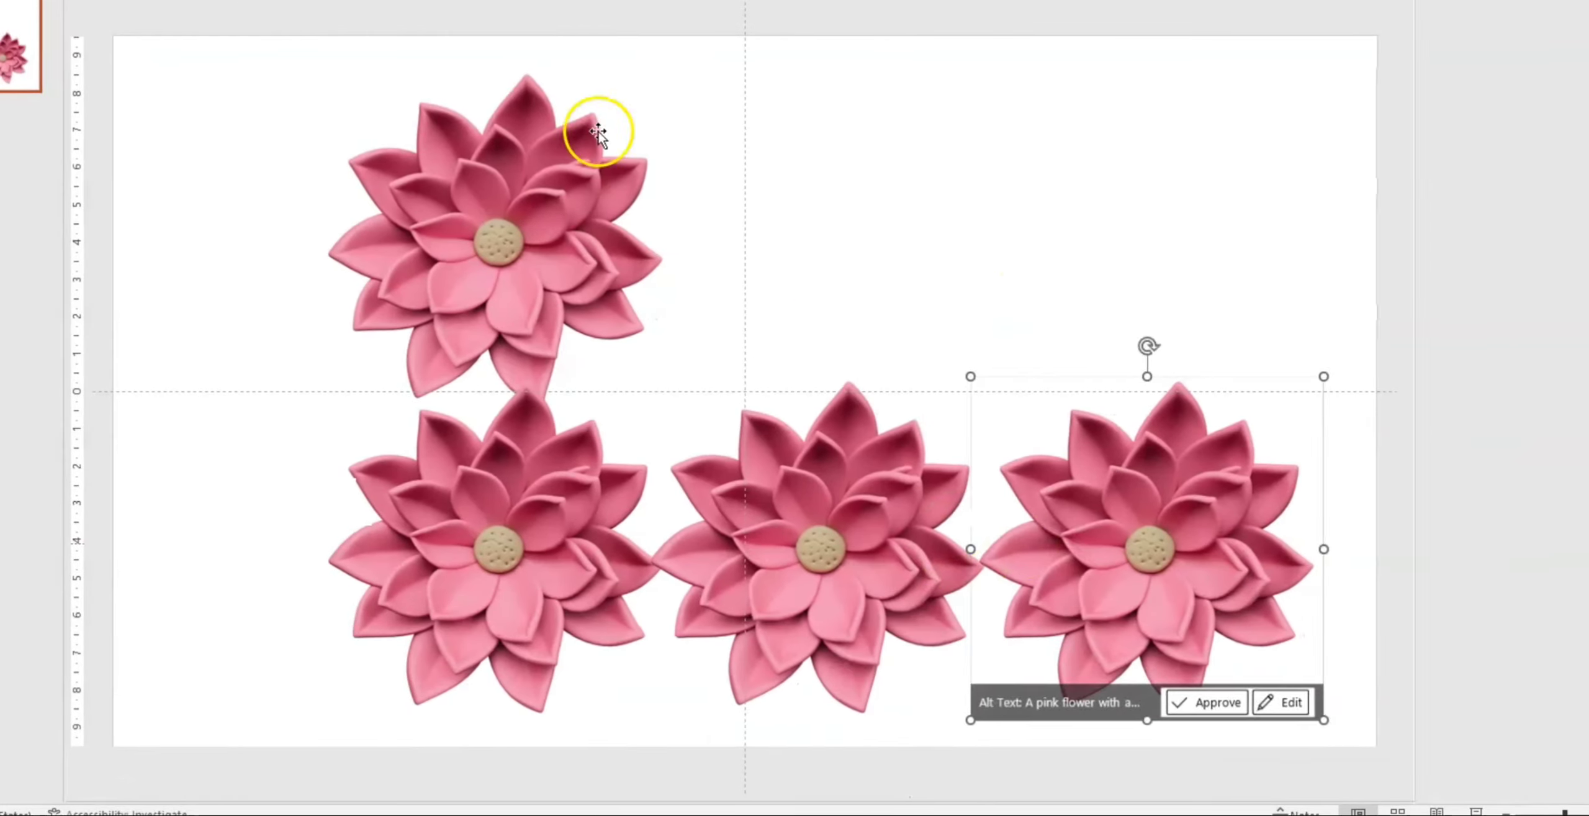
{"action": "left_click", "coordinate": [944, 241]}
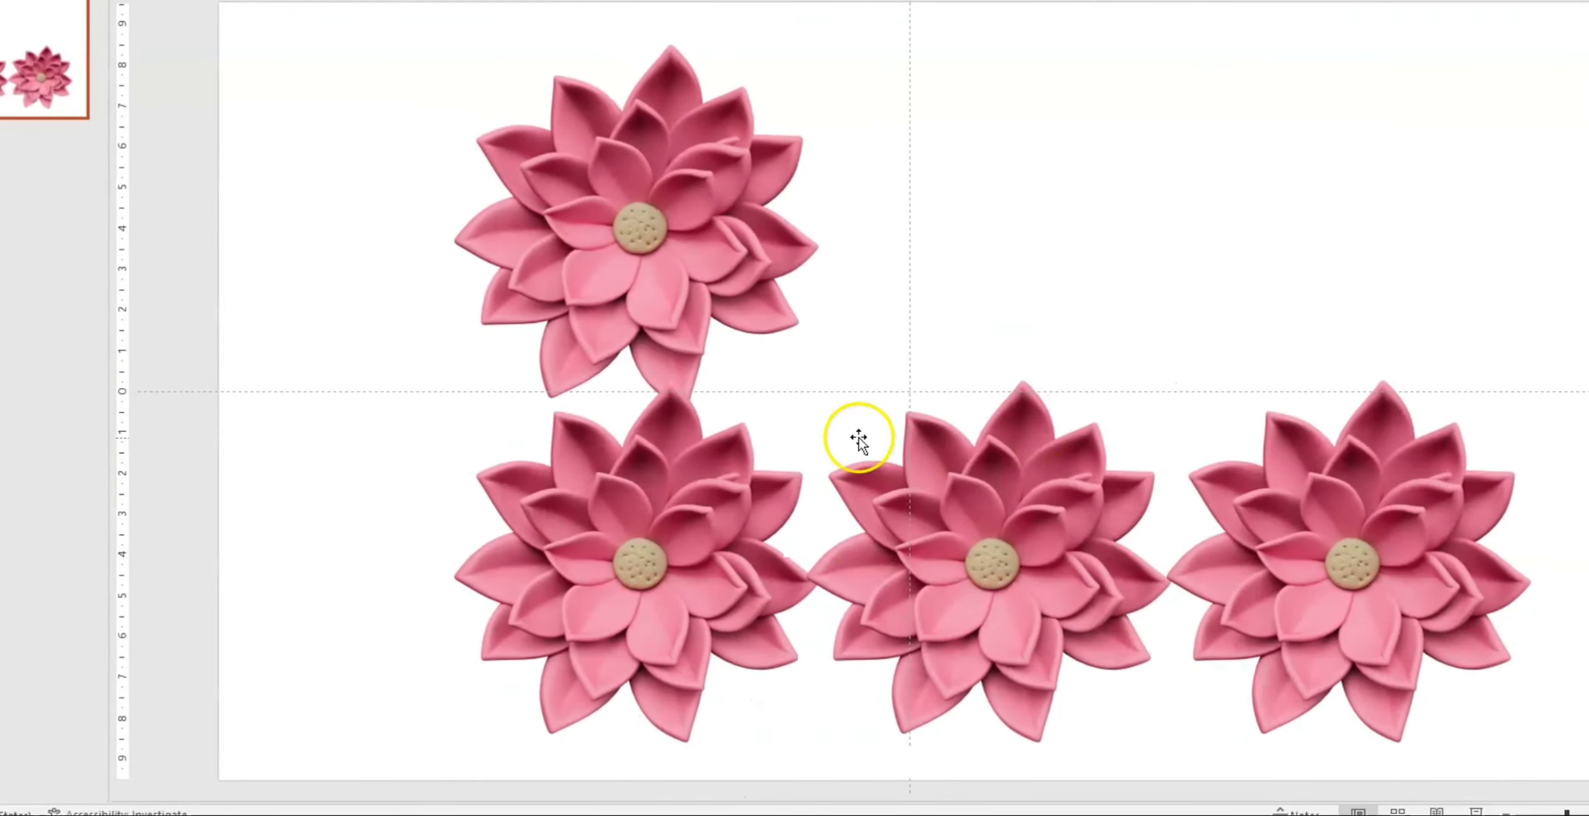
{"action": "left_click", "coordinate": [918, 488]}
{"action": "left_click", "coordinate": [1400, 557], "text": "shift"}
{"action": "left_click_drag", "start_coordinate": [1348, 557], "coordinate": [1261, 239]}
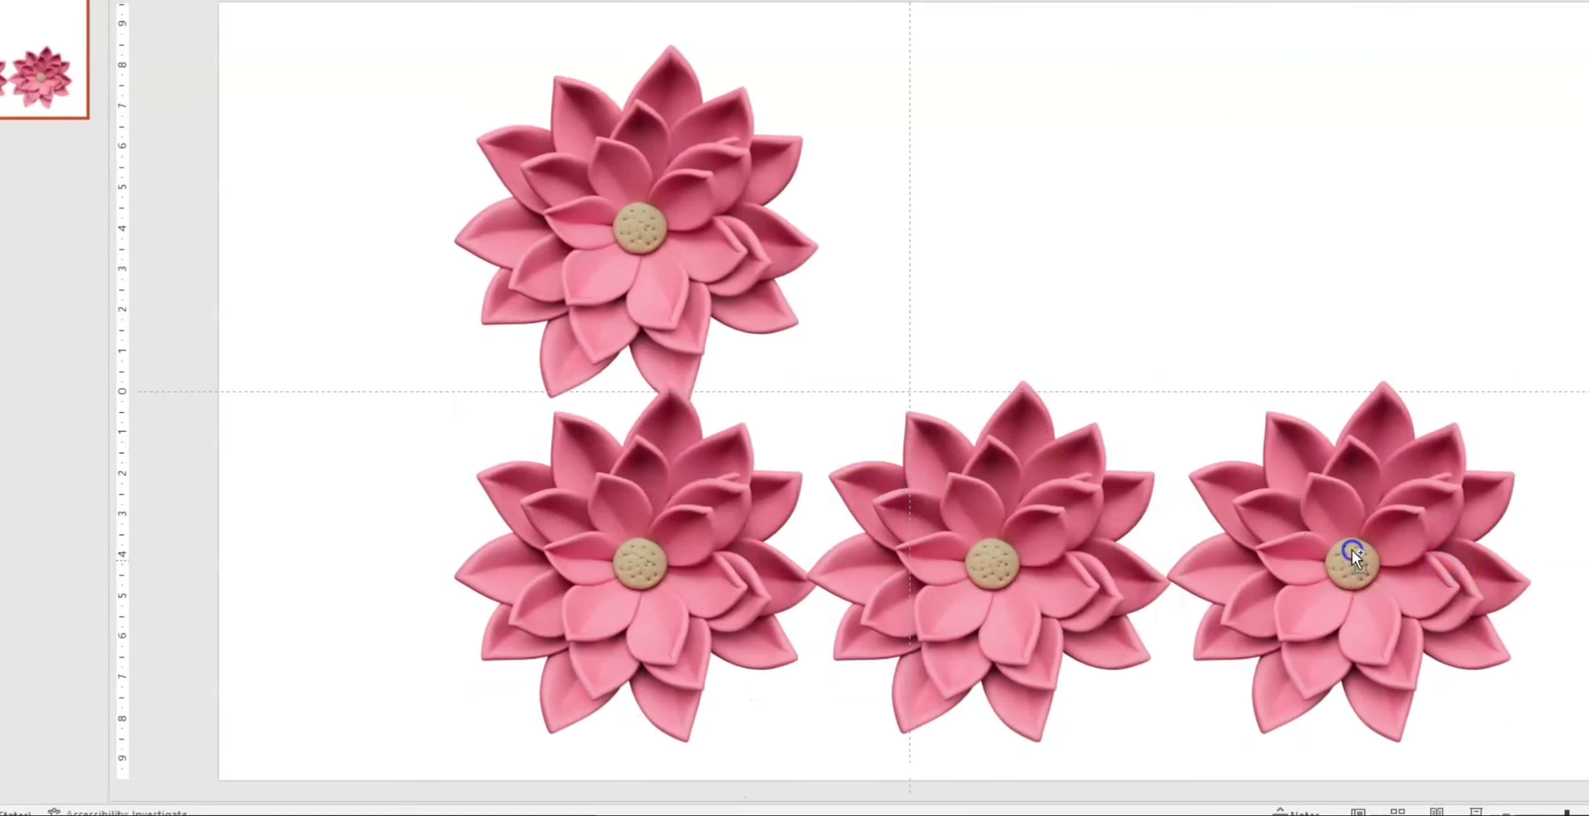
- Select all six flowers and shift them left to centre the arrangement
{"action": "left_click", "coordinate": [676, 208], "text": "shift"}
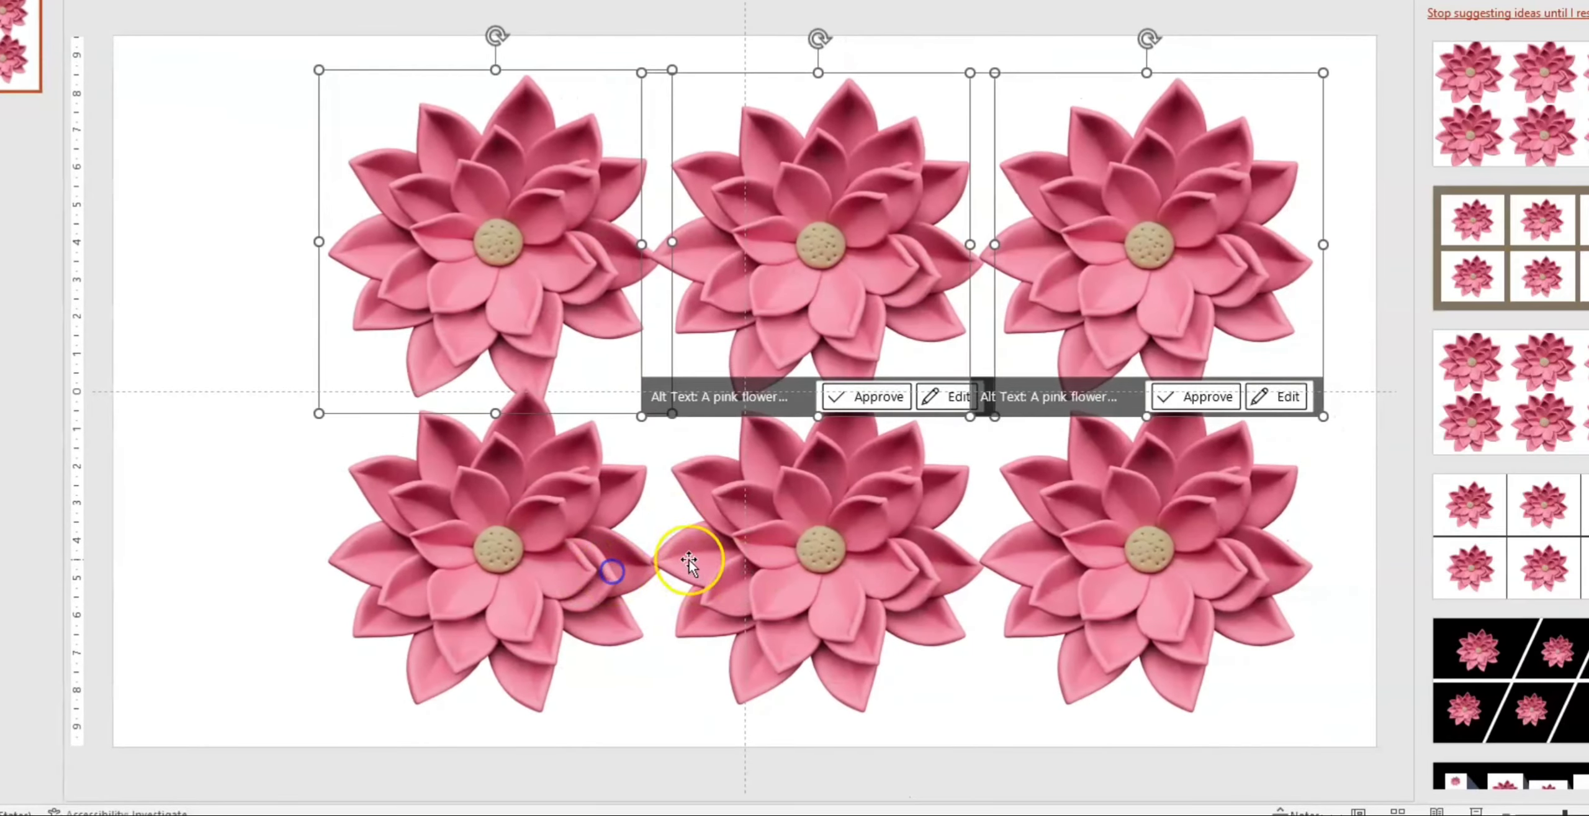
{"action": "left_click", "coordinate": [524, 545], "text": "shift"}
{"action": "left_click", "coordinate": [773, 539], "text": "shift"}
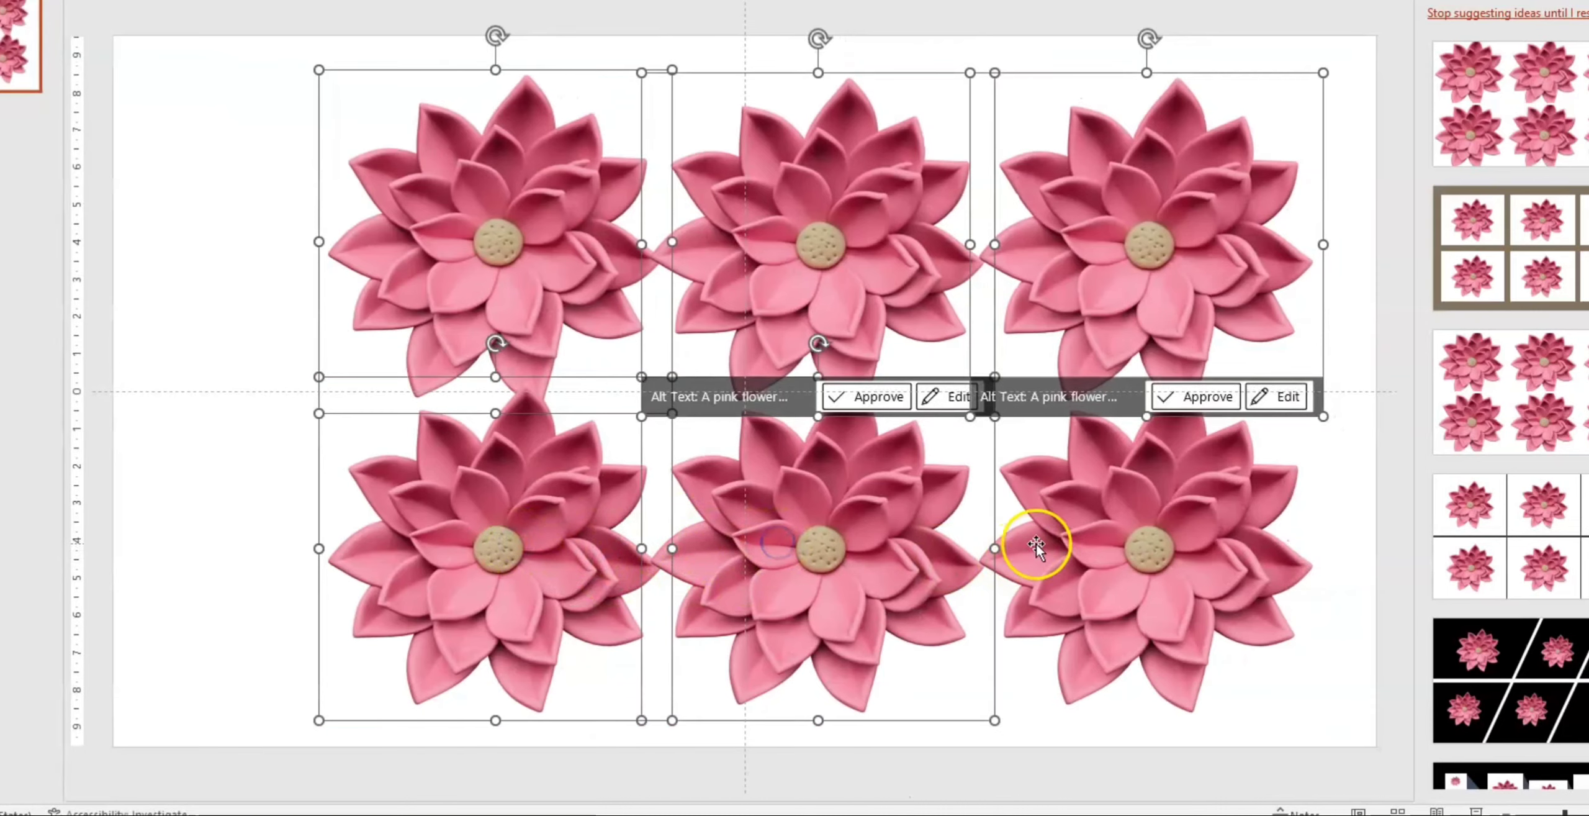
{"action": "left_click", "coordinate": [1150, 520], "text": "shift"}
{"action": "left_click_drag", "start_coordinate": [1150, 520], "coordinate": [1052, 520]}
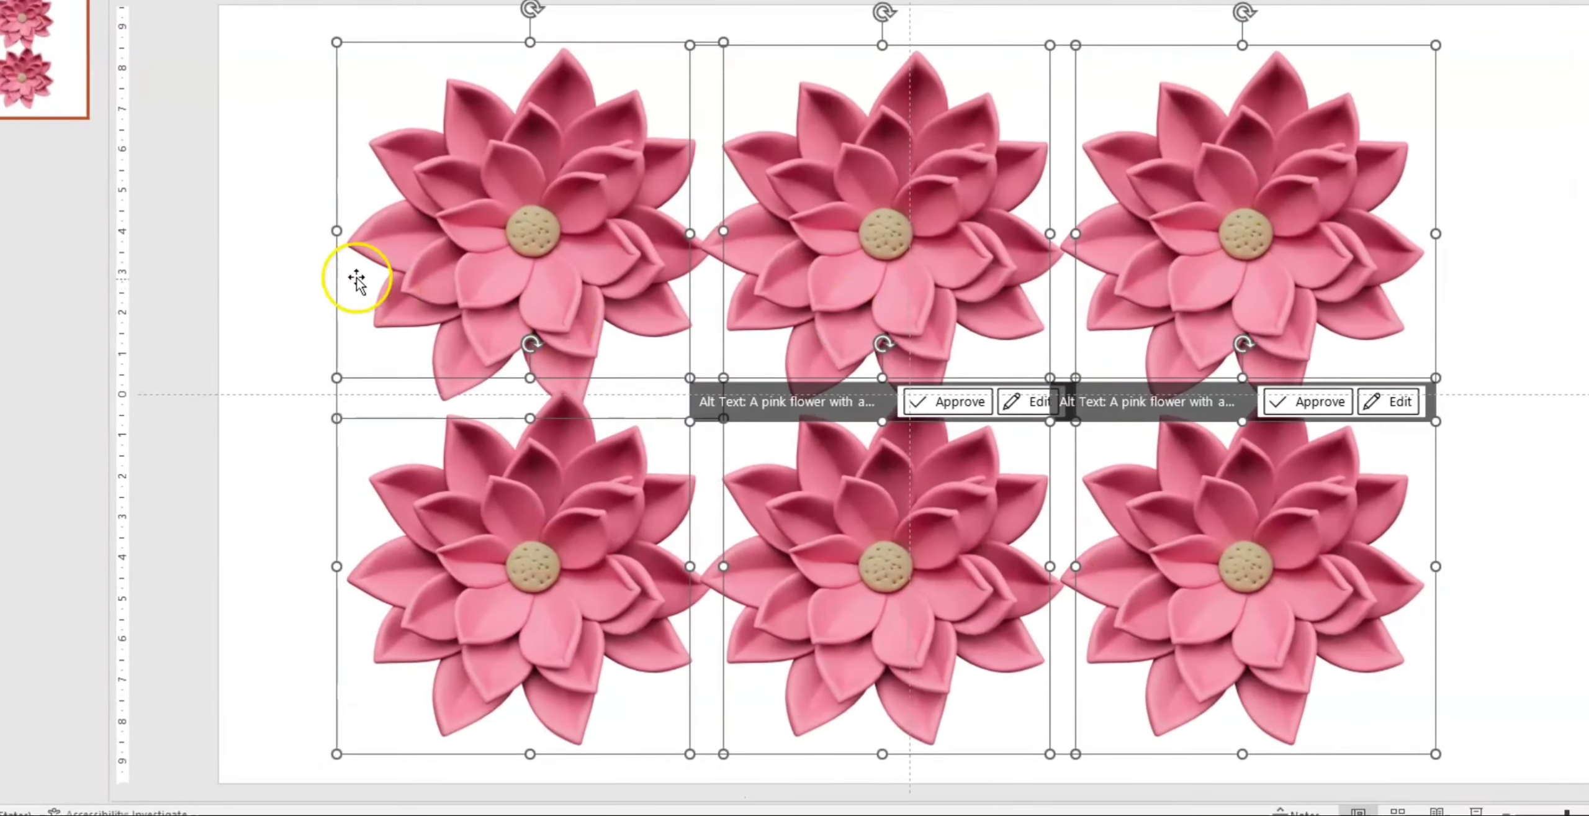
- Copy the bottom-left flower twice into the centre, overlapping between the two rows
{"action": "left_click", "coordinate": [269, 248]}
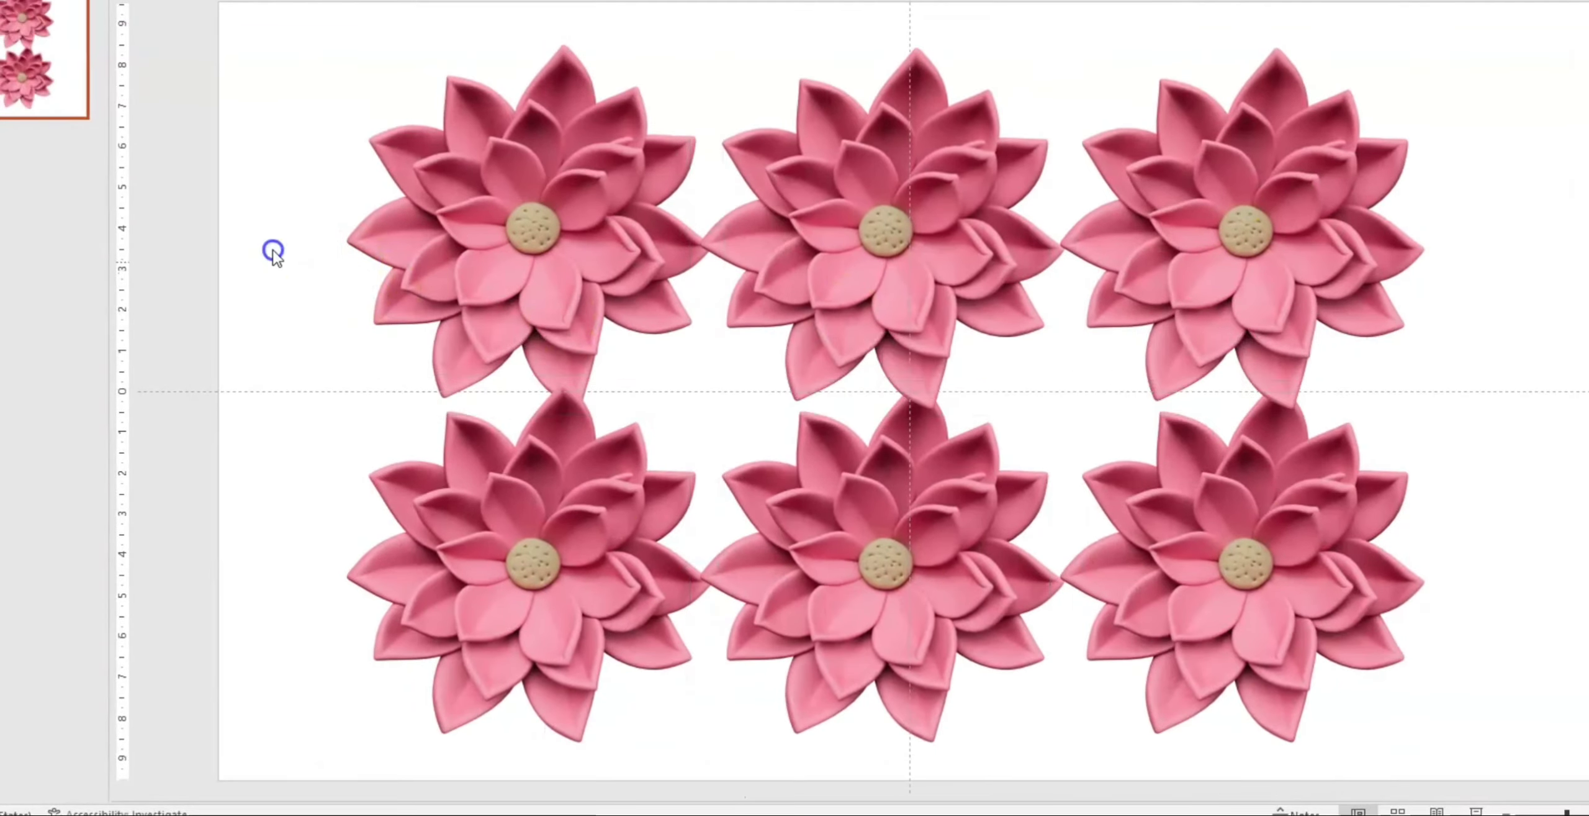
{"action": "left_click", "coordinate": [589, 581]}
{"action": "mouse_move", "coordinate": [589, 581]}
{"action": "left_mouse_down"}
{"action": "mouse_move", "coordinate": [544, 551]}
{"action": "mouse_move", "coordinate": [562, 415]}
{"action": "mouse_move", "coordinate": [728, 405]}
{"action": "left_mouse_up"}
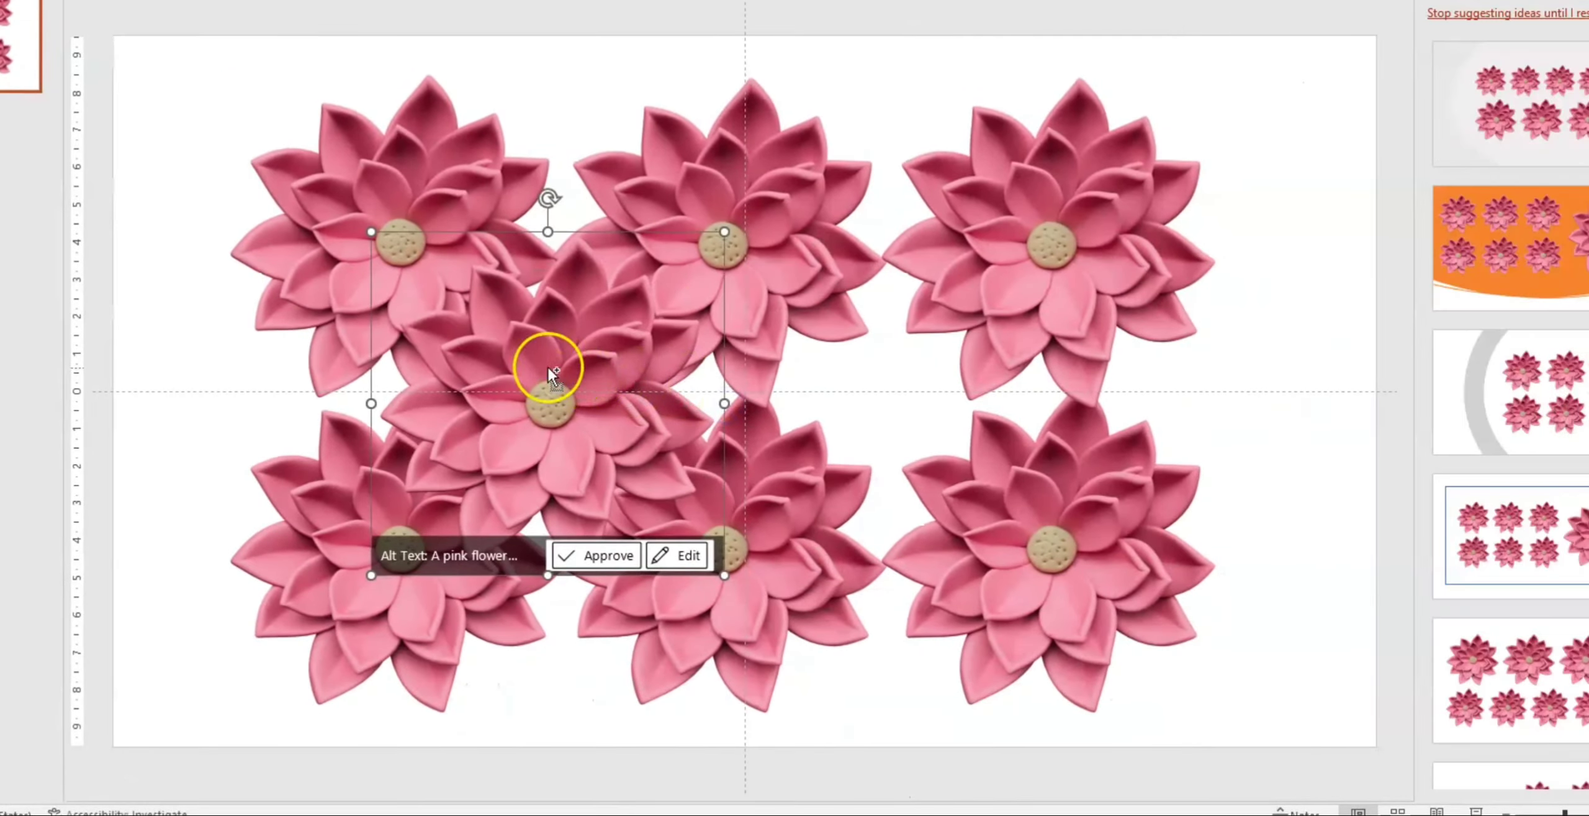
{"action": "left_click_drag", "start_coordinate": [548, 365], "coordinate": [879, 379]}
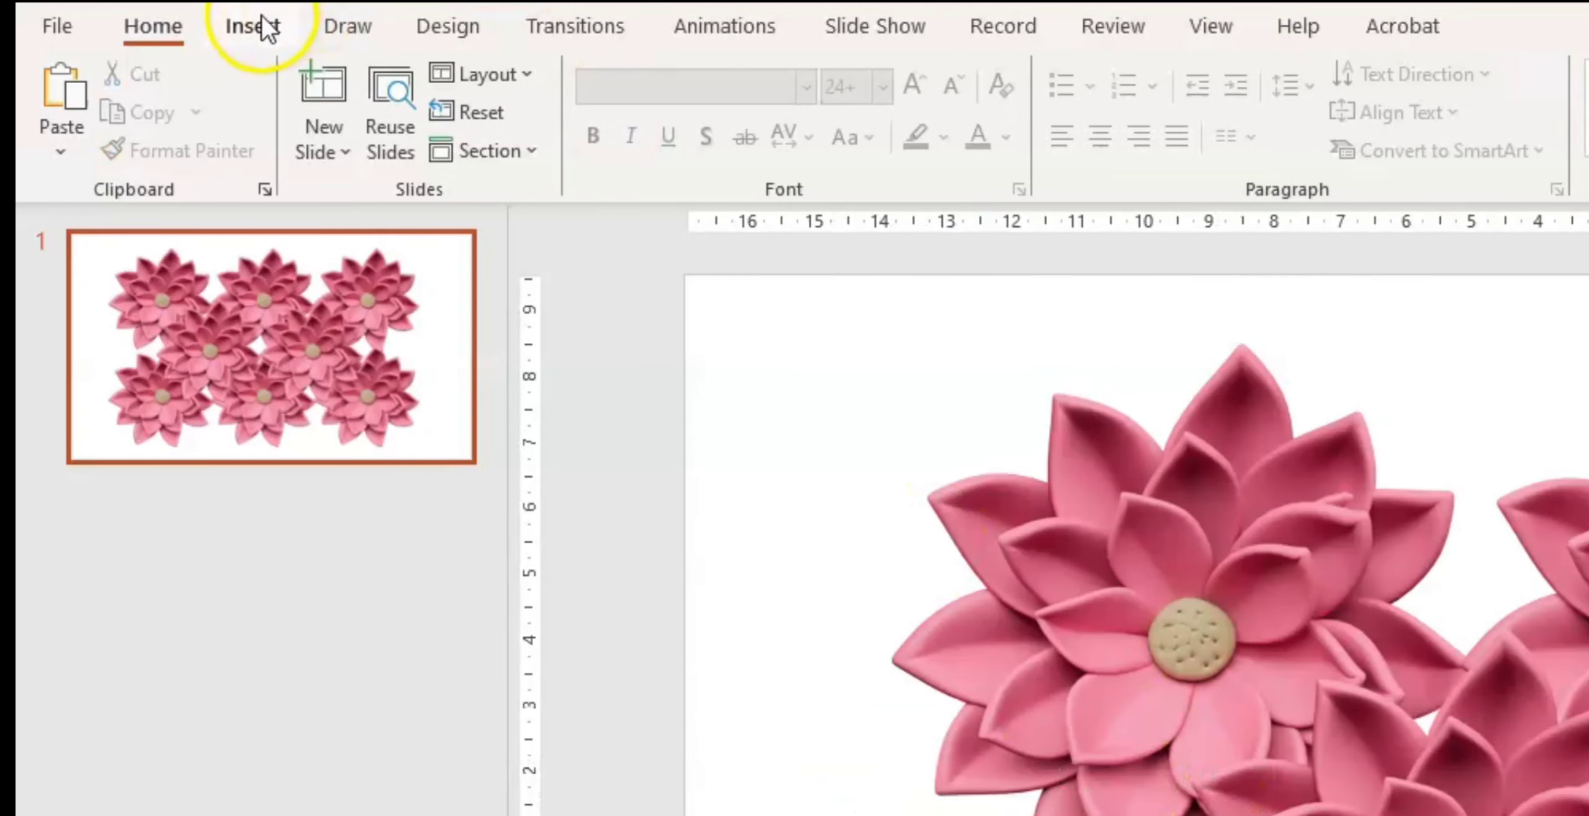
{"action": "left_click", "coordinate": [267, 28]}
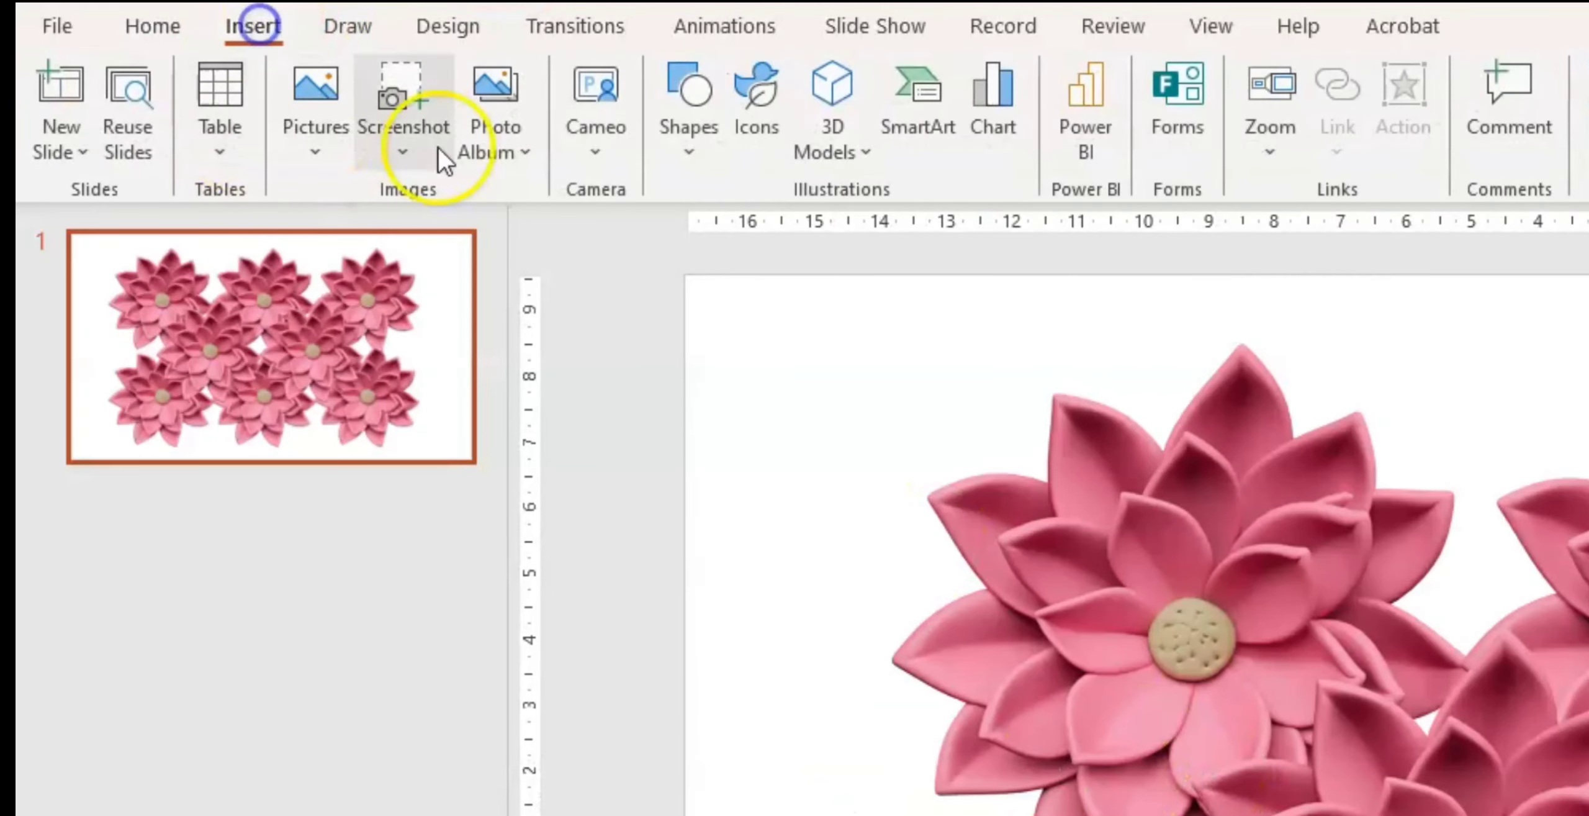
- Draw a rectangle across the centre of the flower cluster
{"action": "left_click", "coordinate": [715, 144]}
{"action": "left_click", "coordinate": [775, 240]}
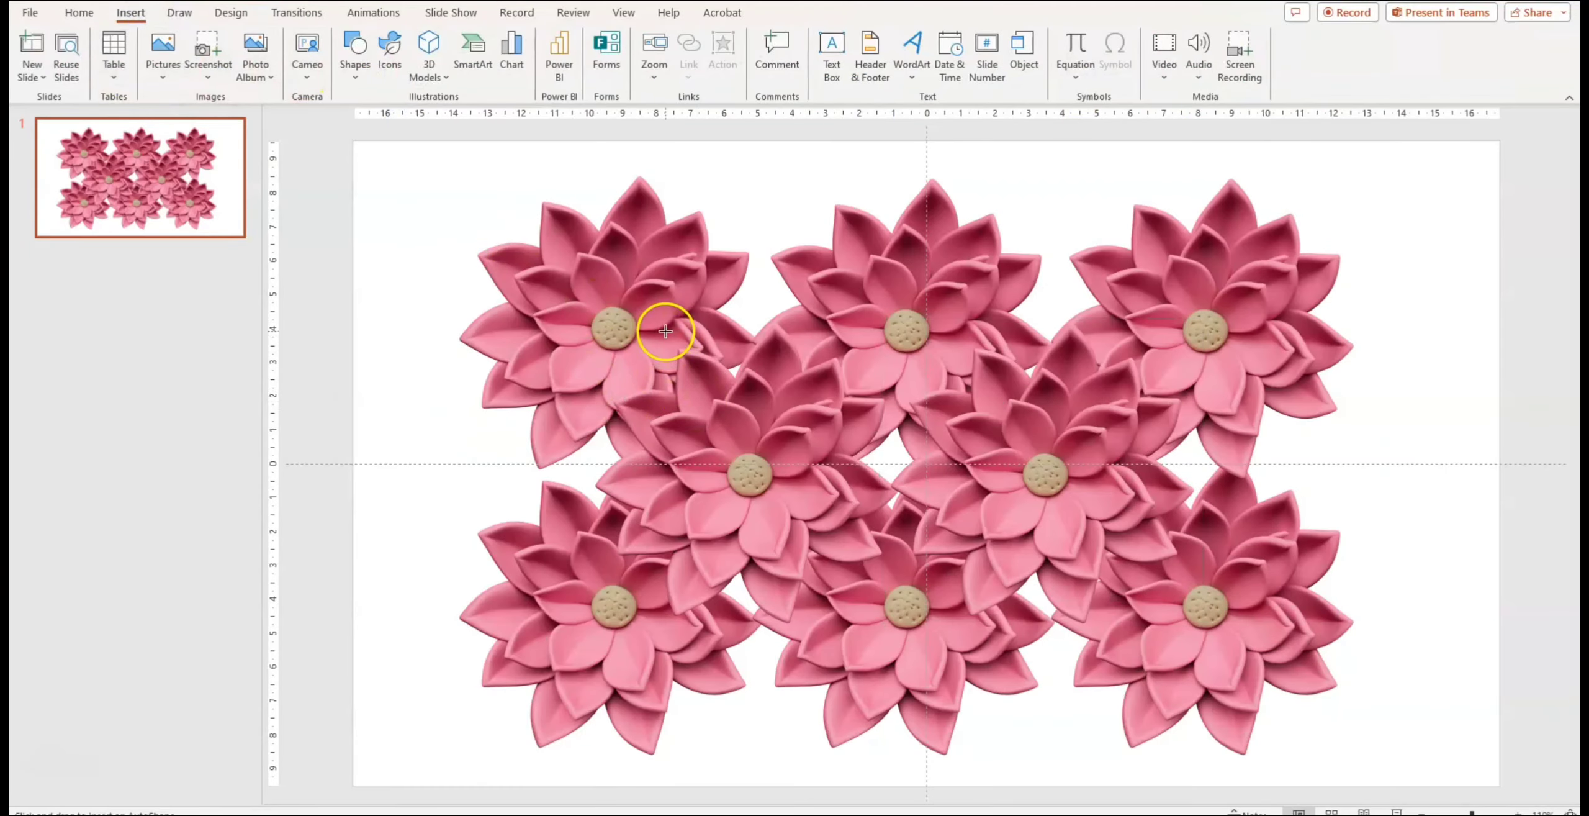
{"action": "left_click_drag", "start_coordinate": [665, 331], "coordinate": [1196, 633]}
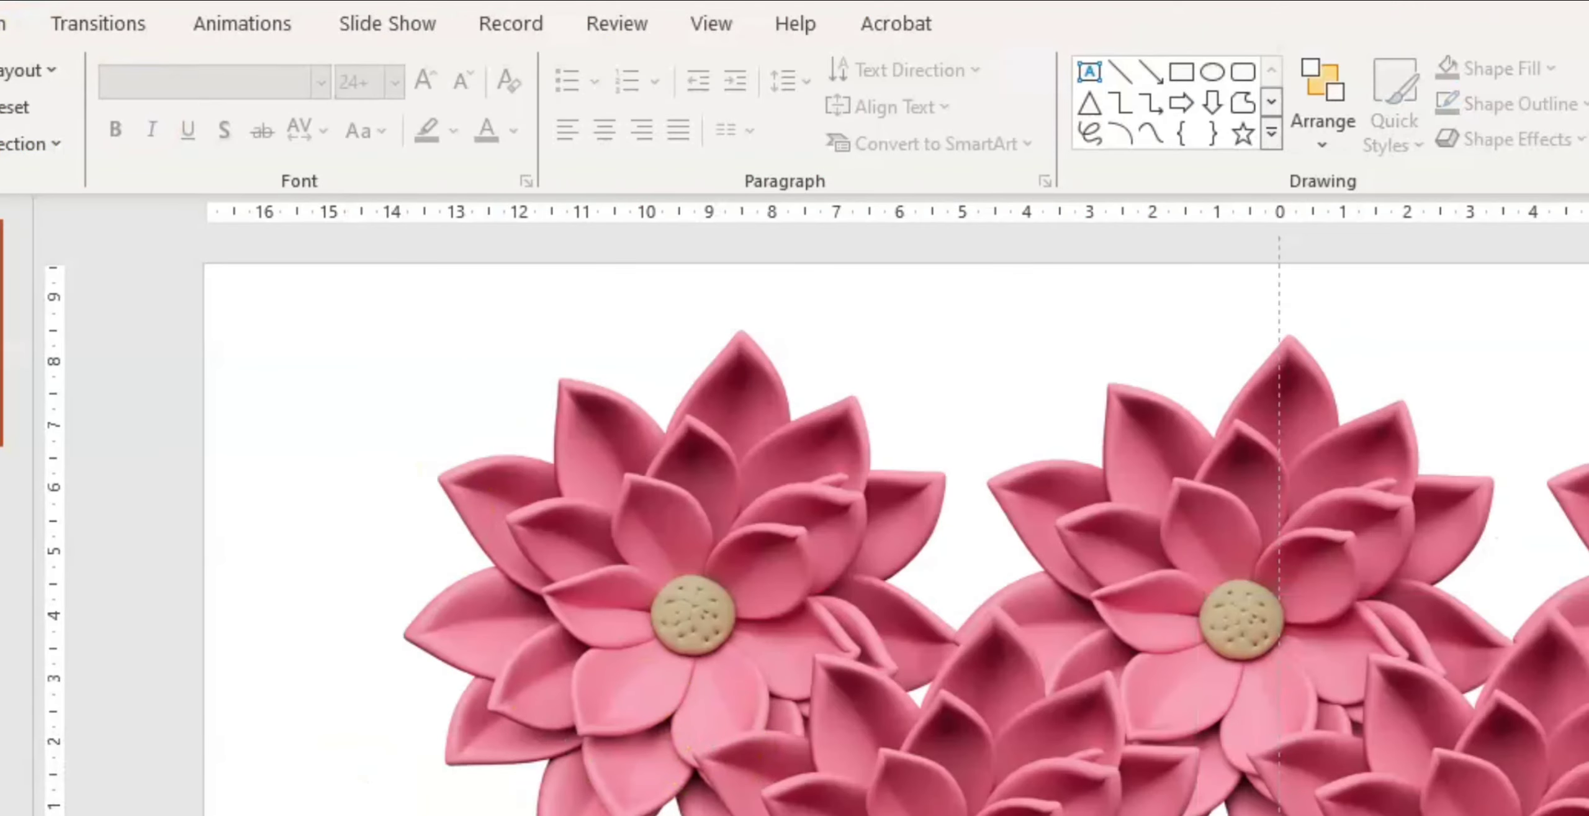
{"action": "left_click", "coordinate": [234, 137]}
{"action": "left_click", "coordinate": [248, 234]}
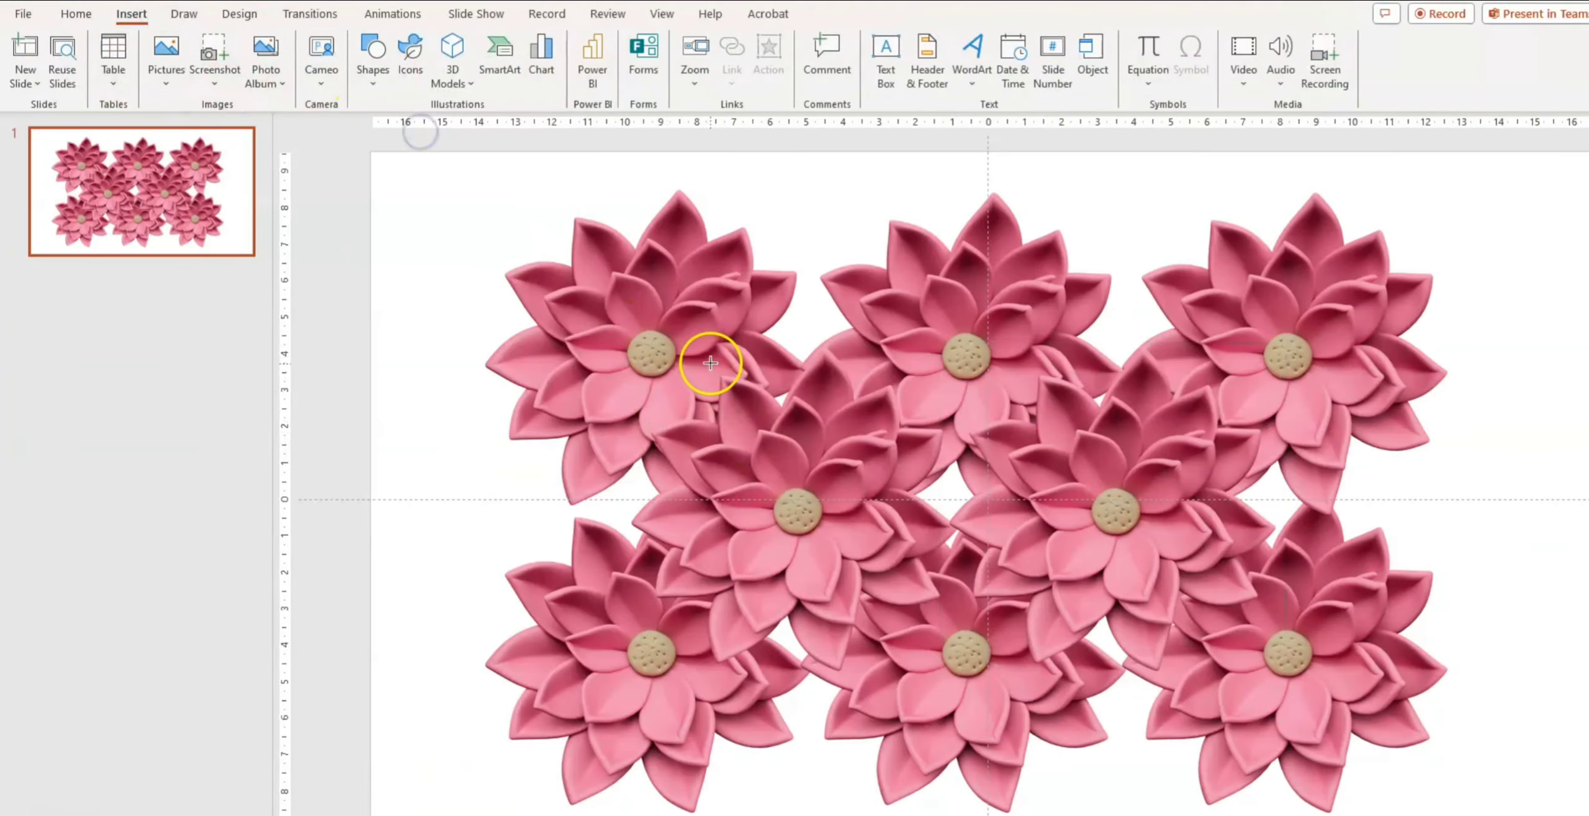
{"action": "mouse_move", "coordinate": [710, 359]}
{"action": "left_mouse_down"}
{"action": "mouse_move", "coordinate": [728, 540]}
{"action": "mouse_move", "coordinate": [1277, 681]}
{"action": "left_mouse_up"}
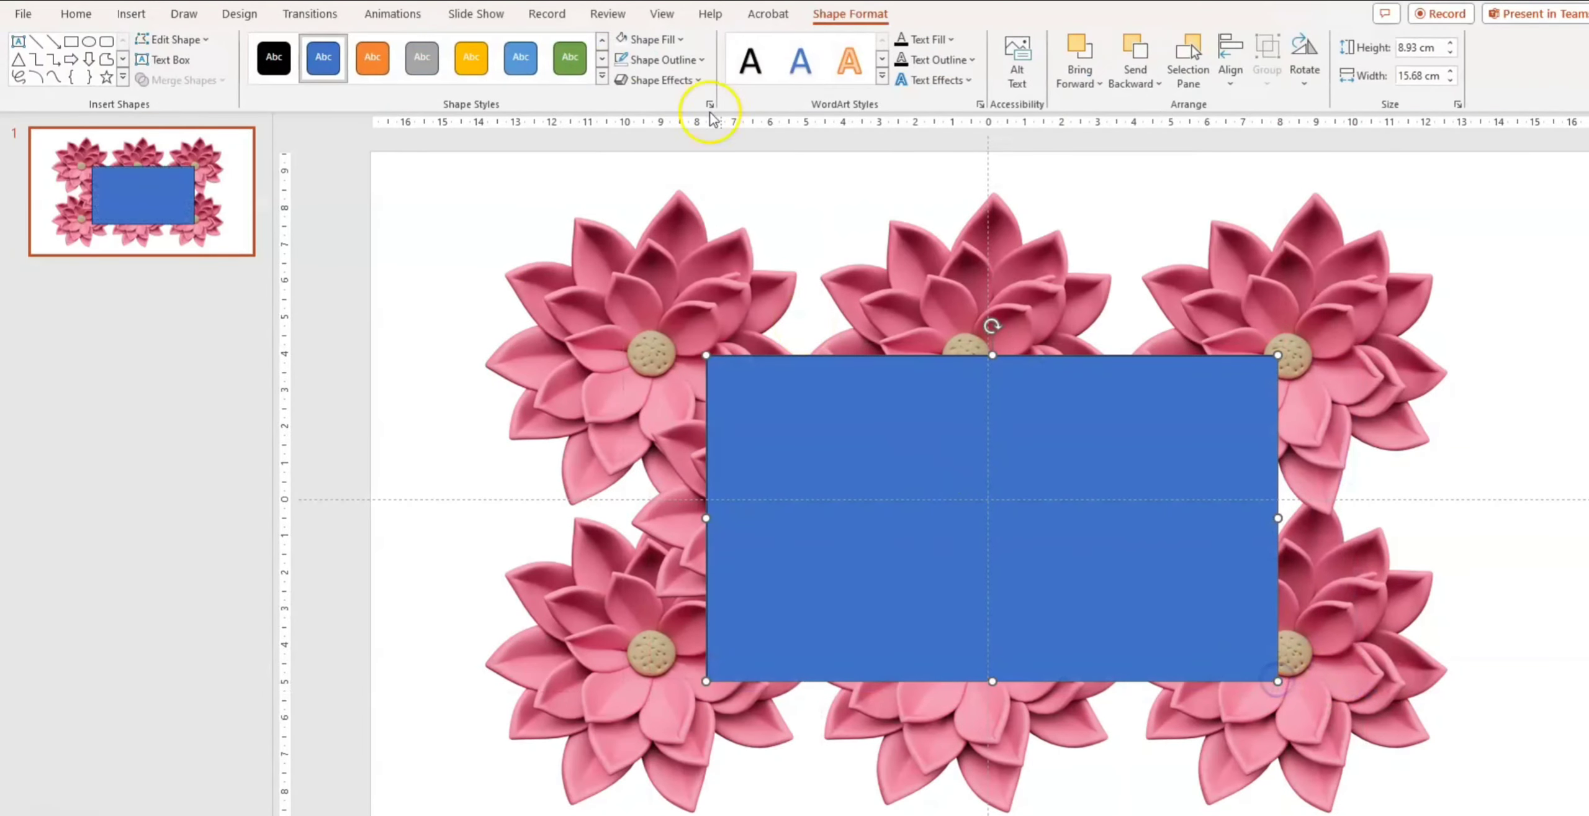
- Fill the 8.93 × 15.68 cm rectangle with white
{"action": "left_click", "coordinate": [649, 39]}
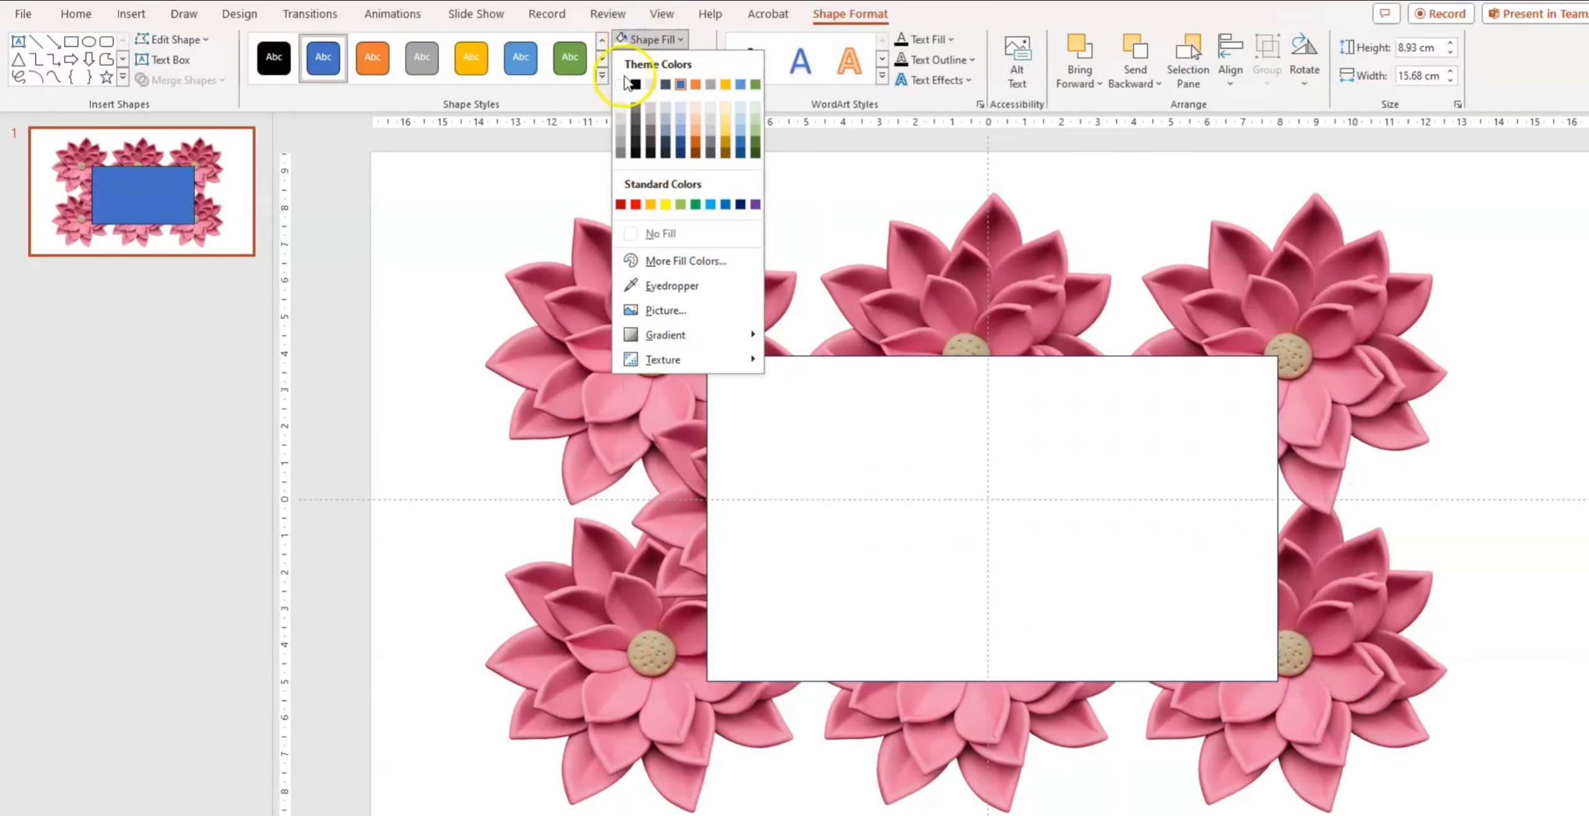
{"action": "left_click", "coordinate": [621, 83]}
{"action": "left_click", "coordinate": [371, 170]}
{"action": "left_click", "coordinate": [742, 443]}
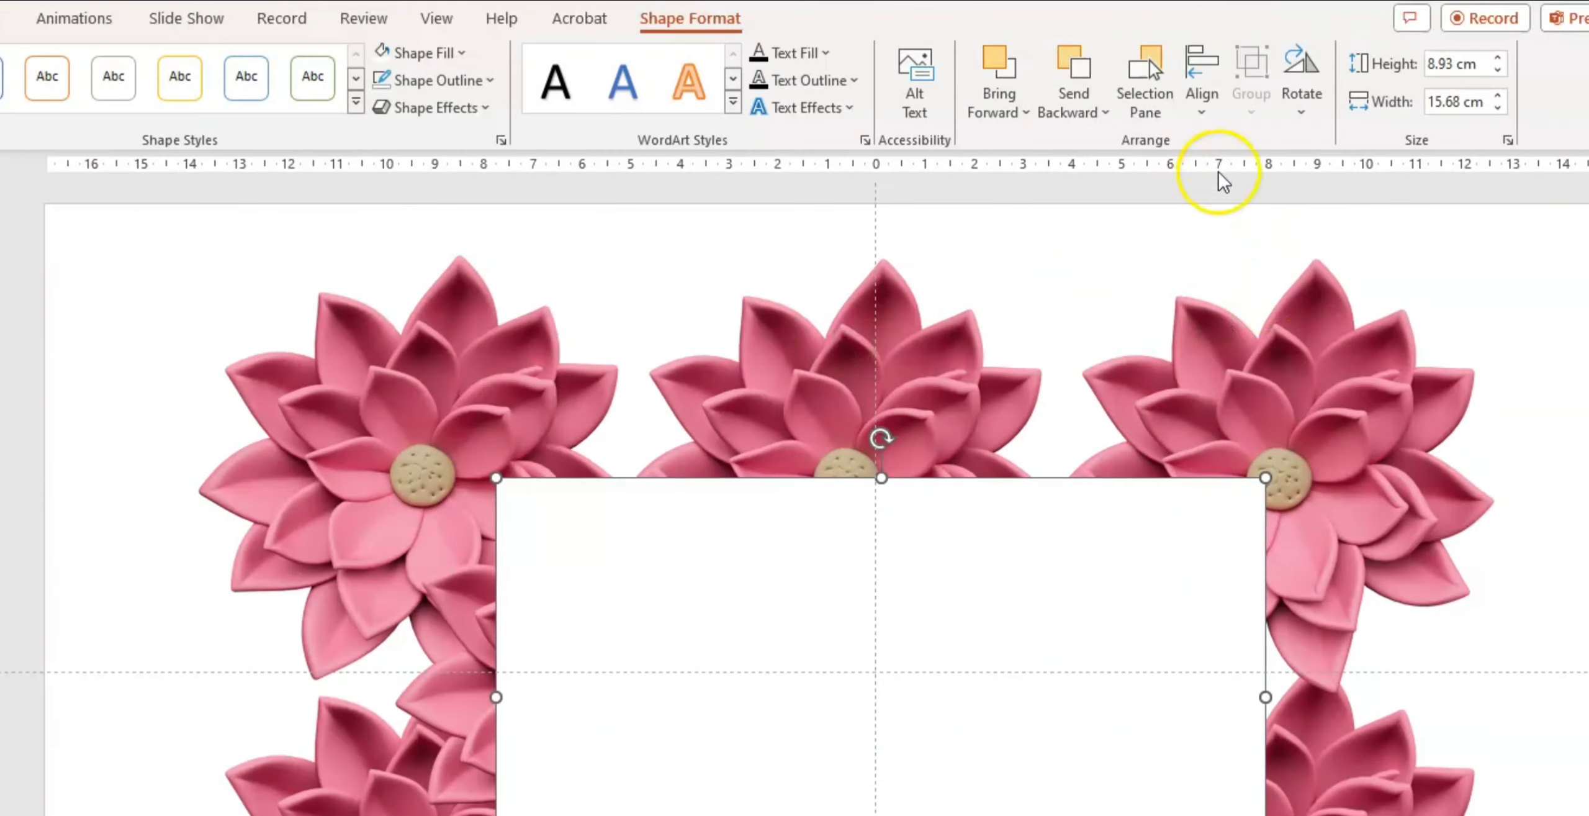
{"action": "left_click", "coordinate": [437, 354]}
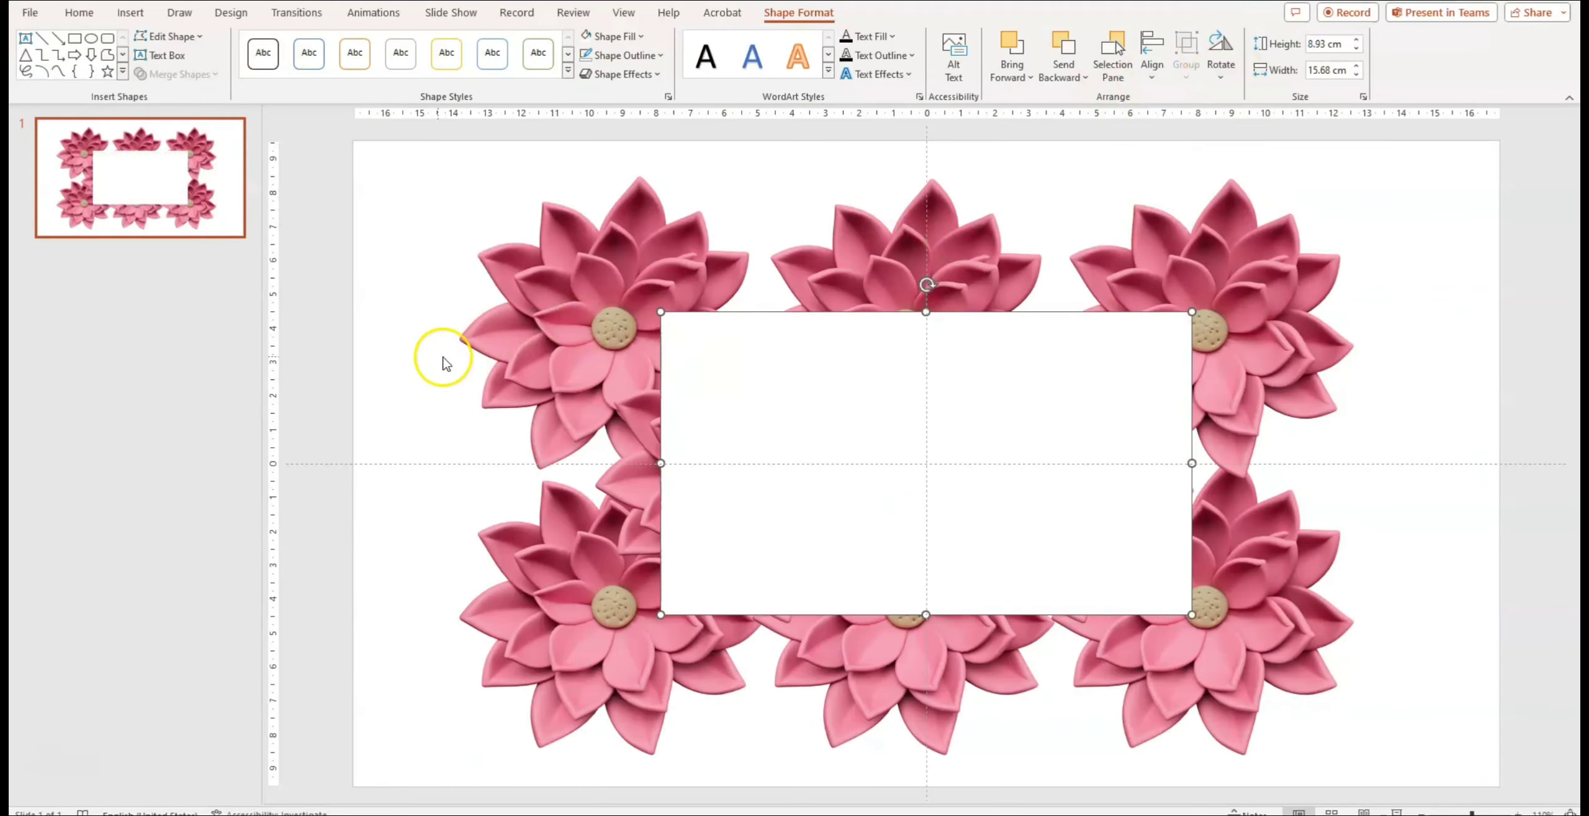
{"action": "left_click", "coordinate": [733, 414]}
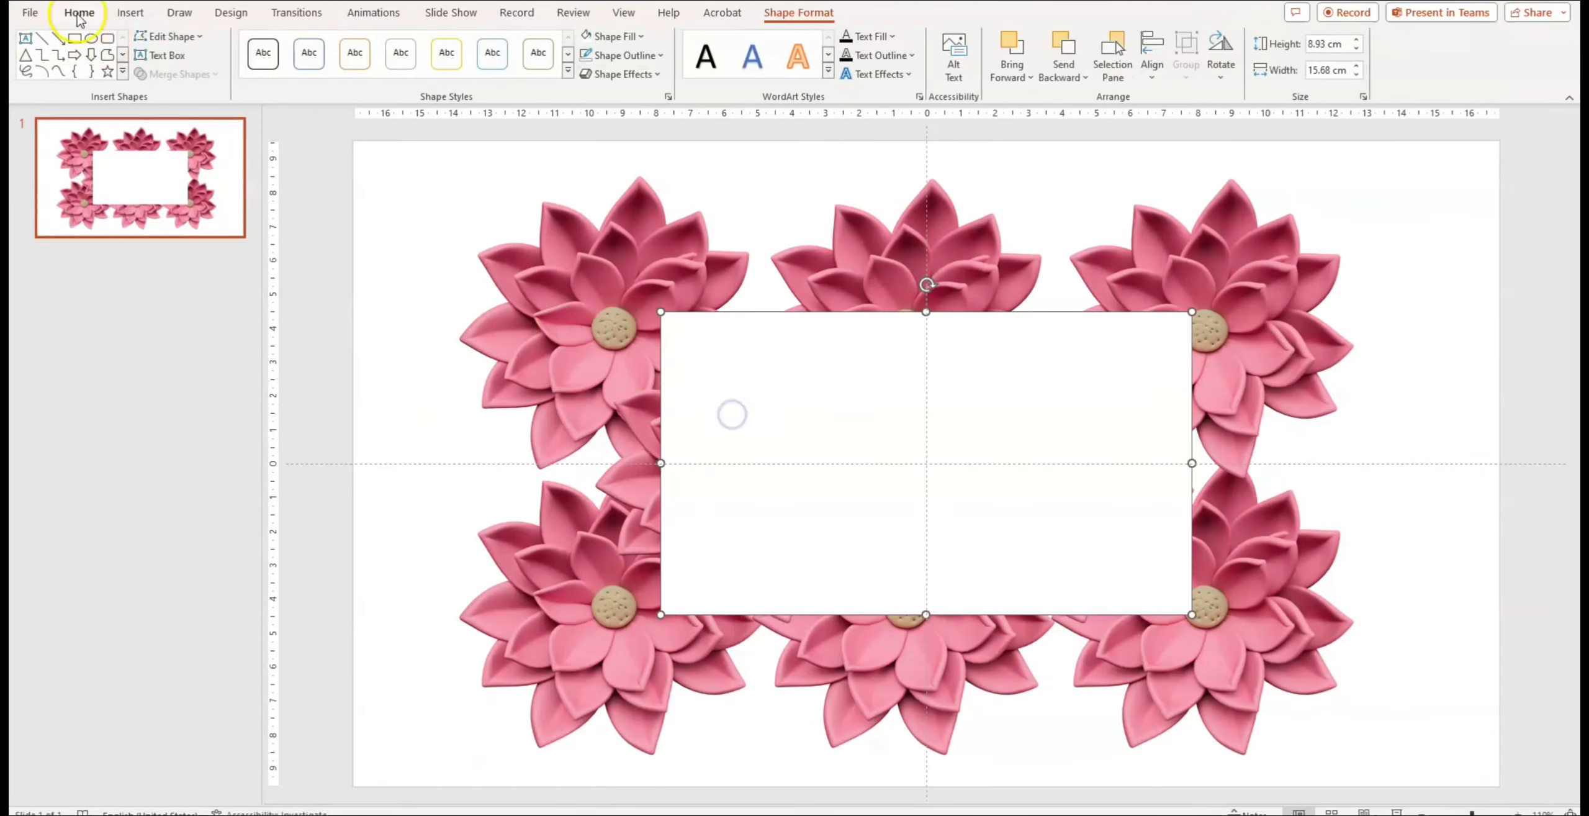
- Add a text box reading 'PPT Graphiks'
{"action": "left_click", "coordinate": [129, 14]}
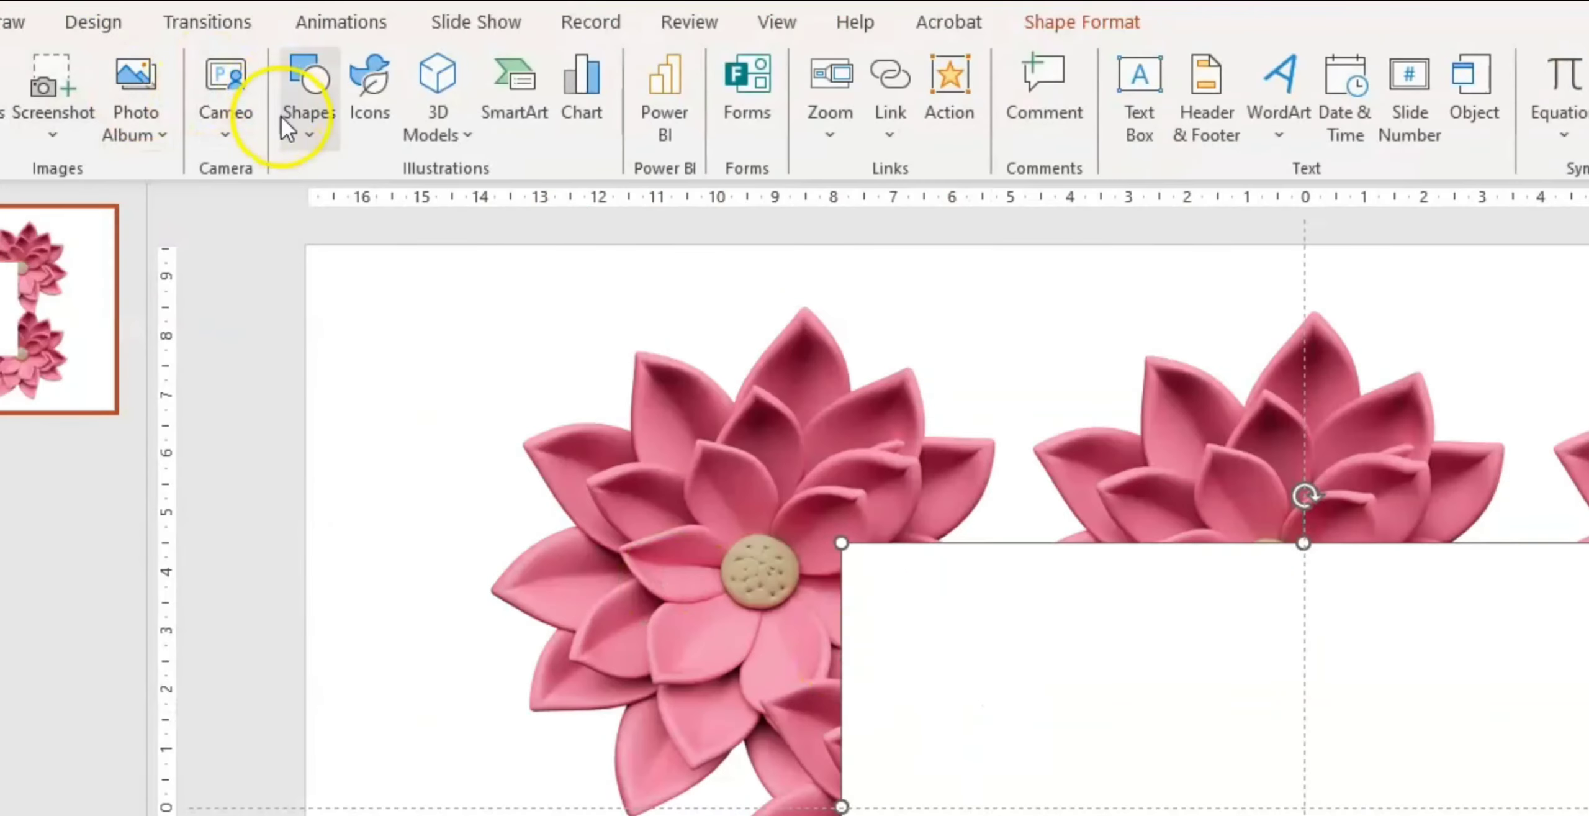
{"action": "left_click", "coordinate": [287, 130]}
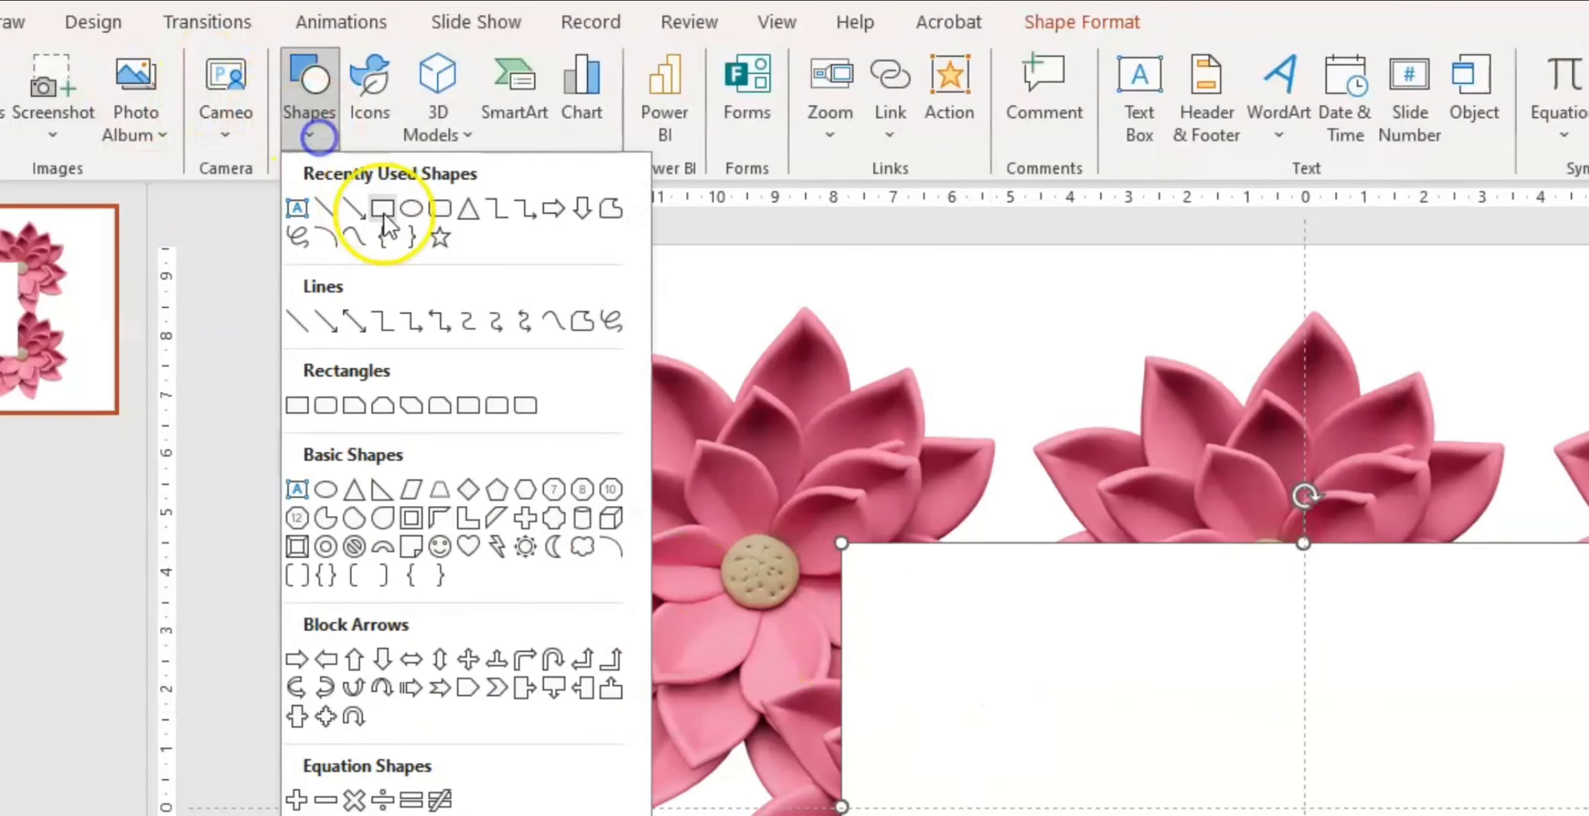
{"action": "left_click", "coordinate": [295, 209]}
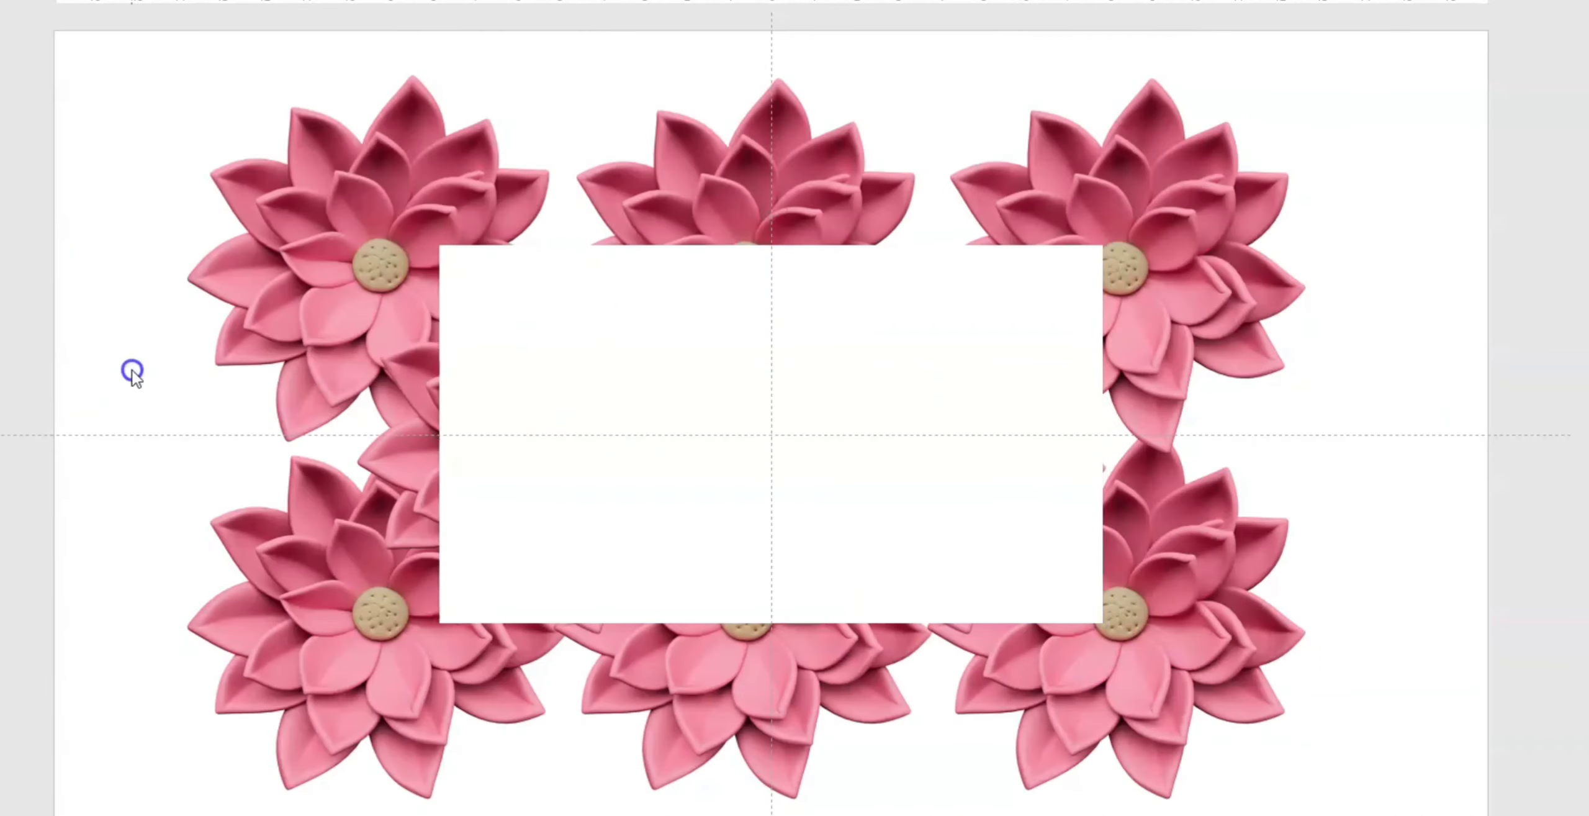
{"action": "left_click", "coordinate": [528, 373]}
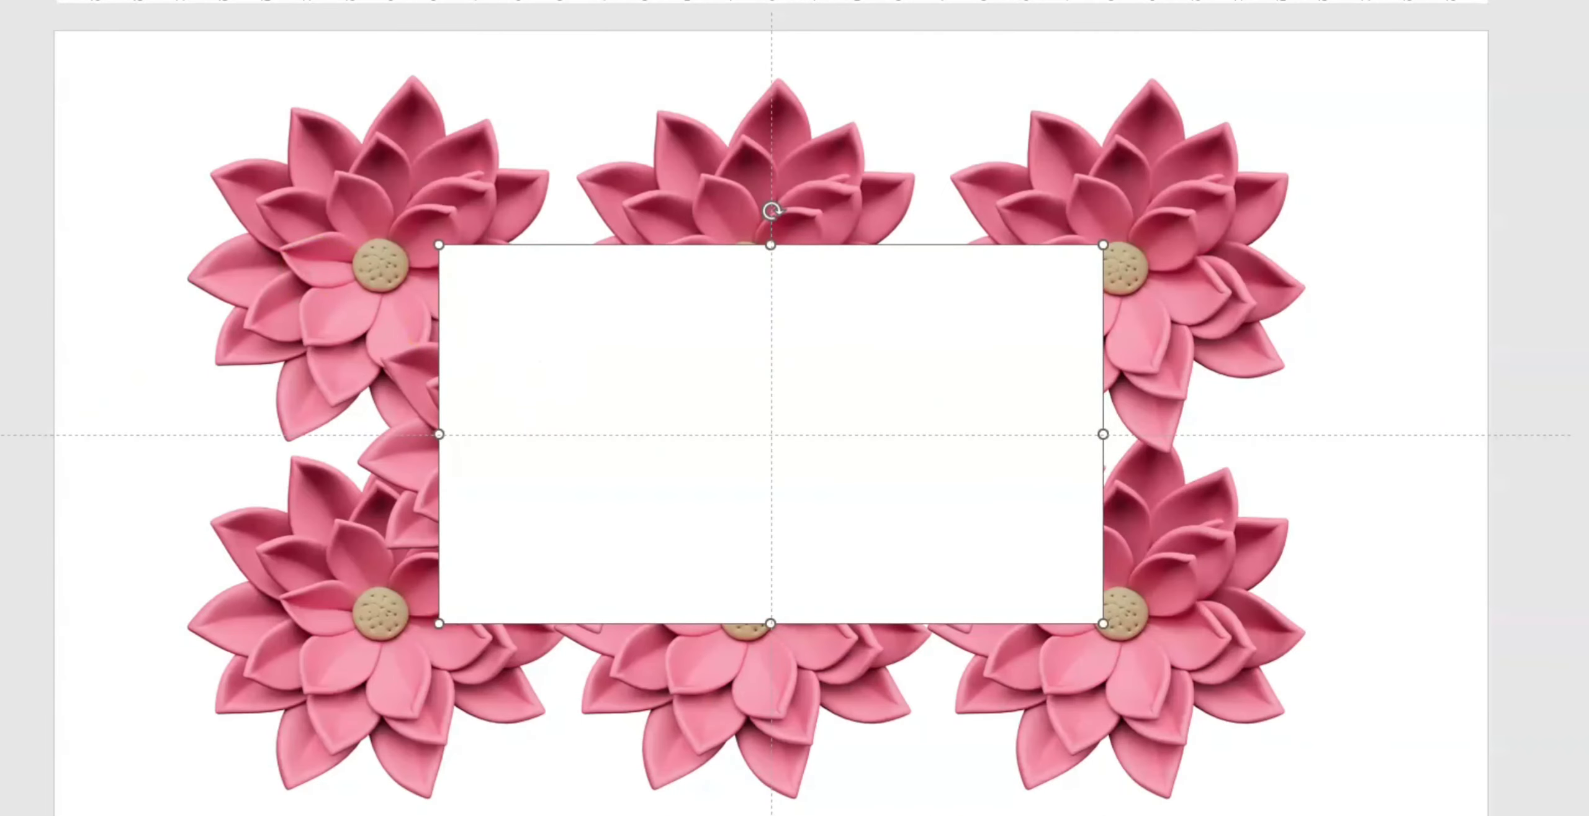
{"action": "left_click", "coordinate": [112, 13]}
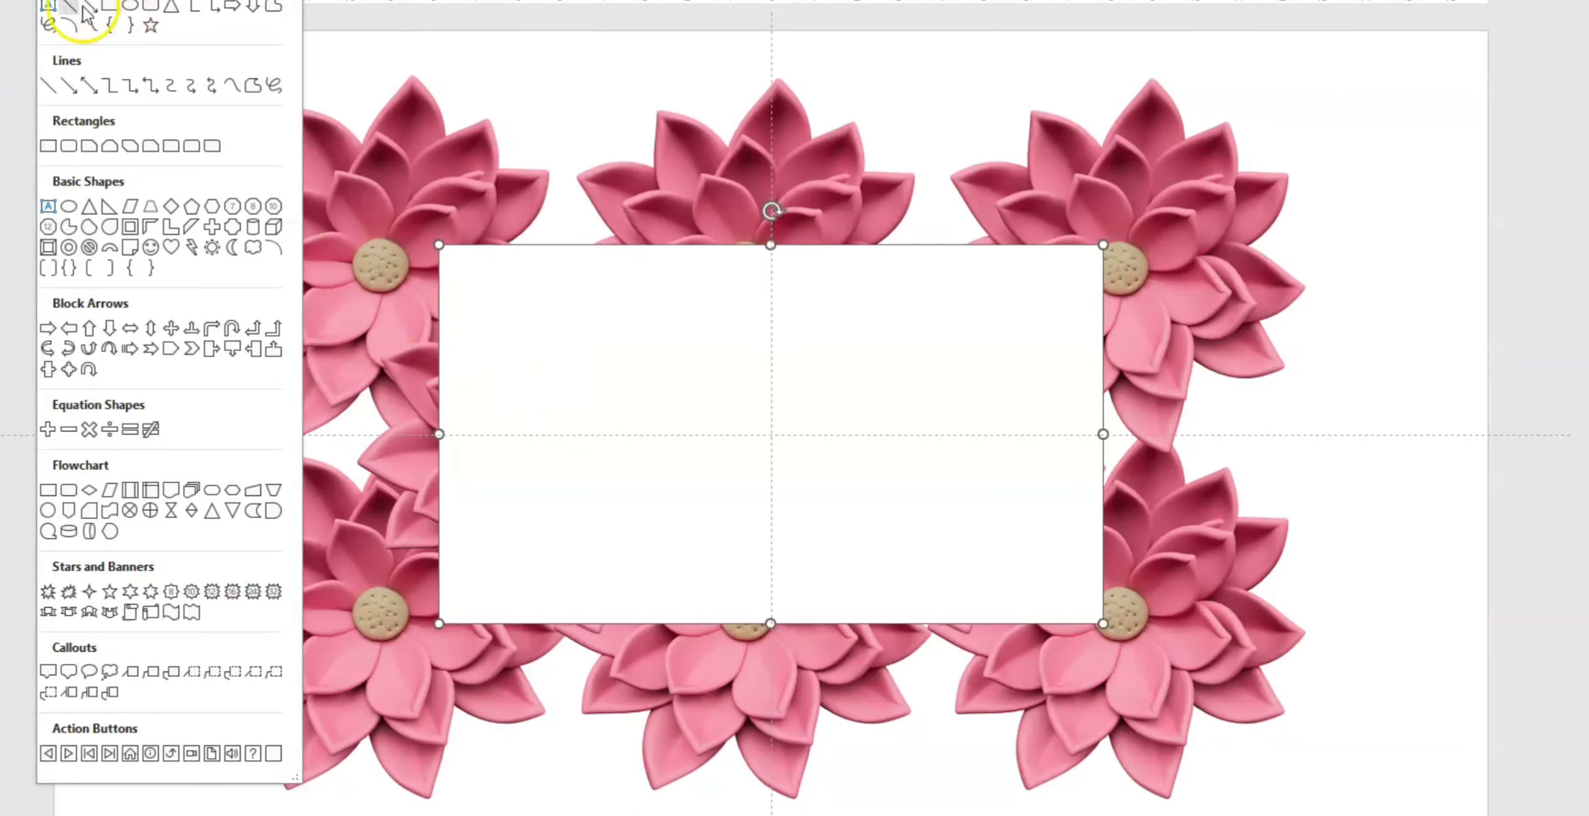
{"action": "left_click", "coordinate": [48, 9]}
{"action": "left_click", "coordinate": [224, 73]}
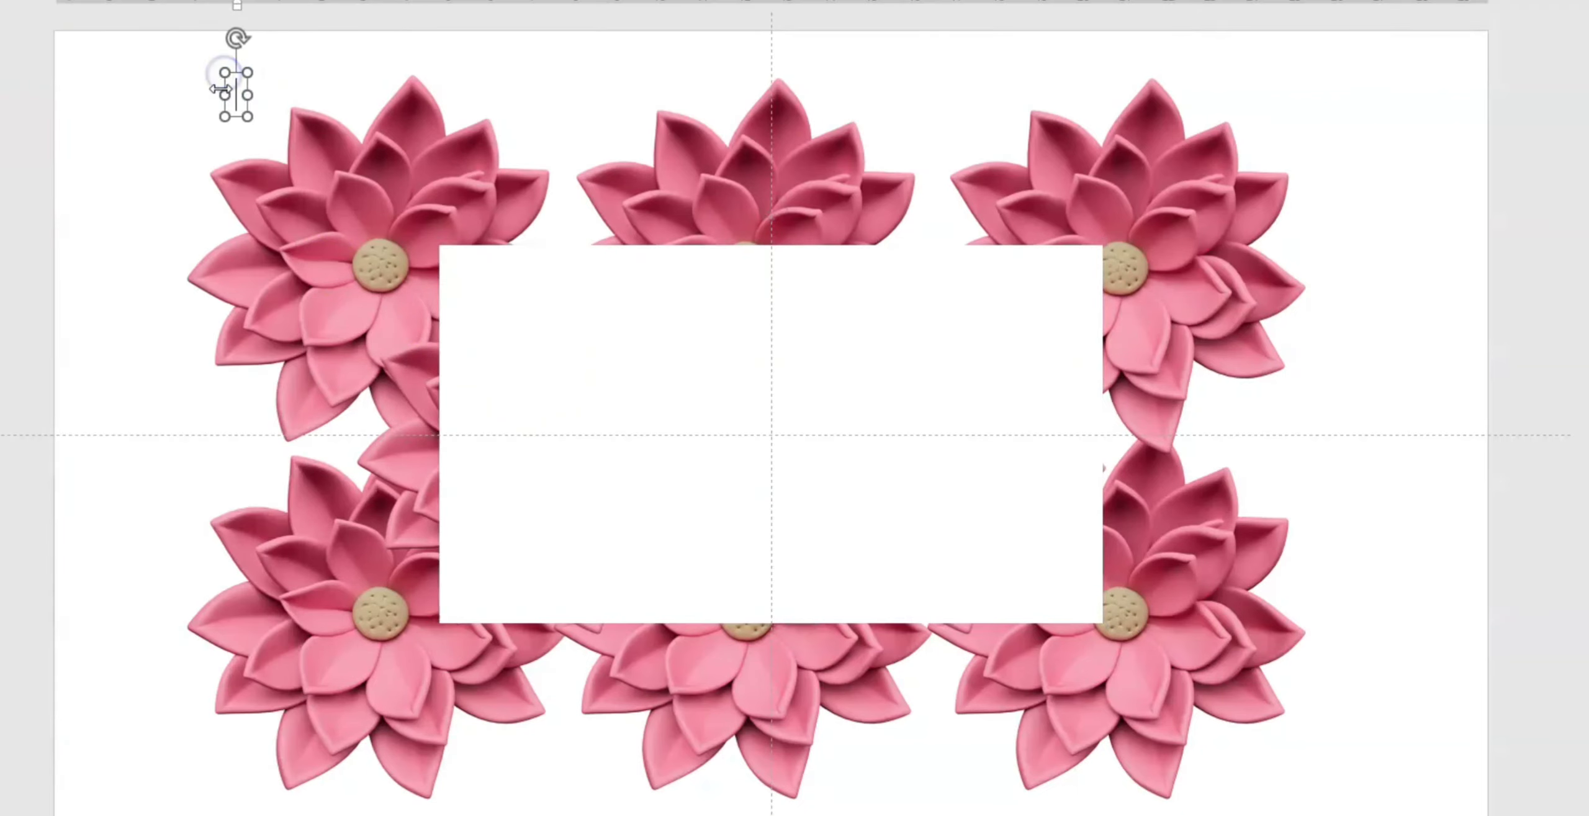
{"action": "type", "text": "PPT Graphiks"}
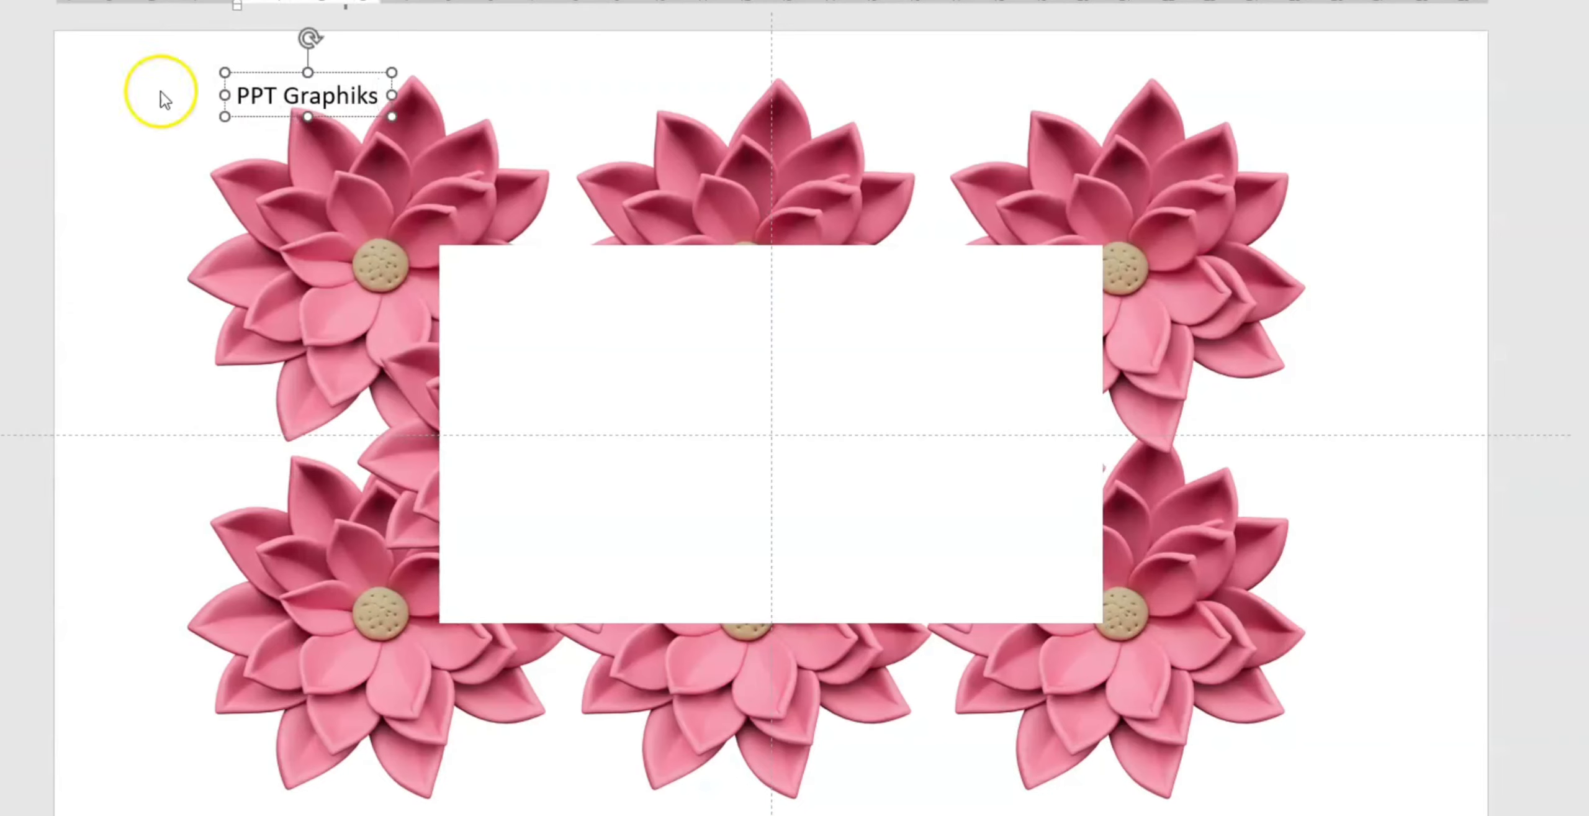
- Move the title onto the white rectangle, make it bold and enlarge its font
{"action": "mouse_move", "coordinate": [271, 123]}
{"action": "left_mouse_down"}
{"action": "mouse_move", "coordinate": [812, 496]}
{"action": "mouse_move", "coordinate": [714, 416]}
{"action": "left_mouse_up"}
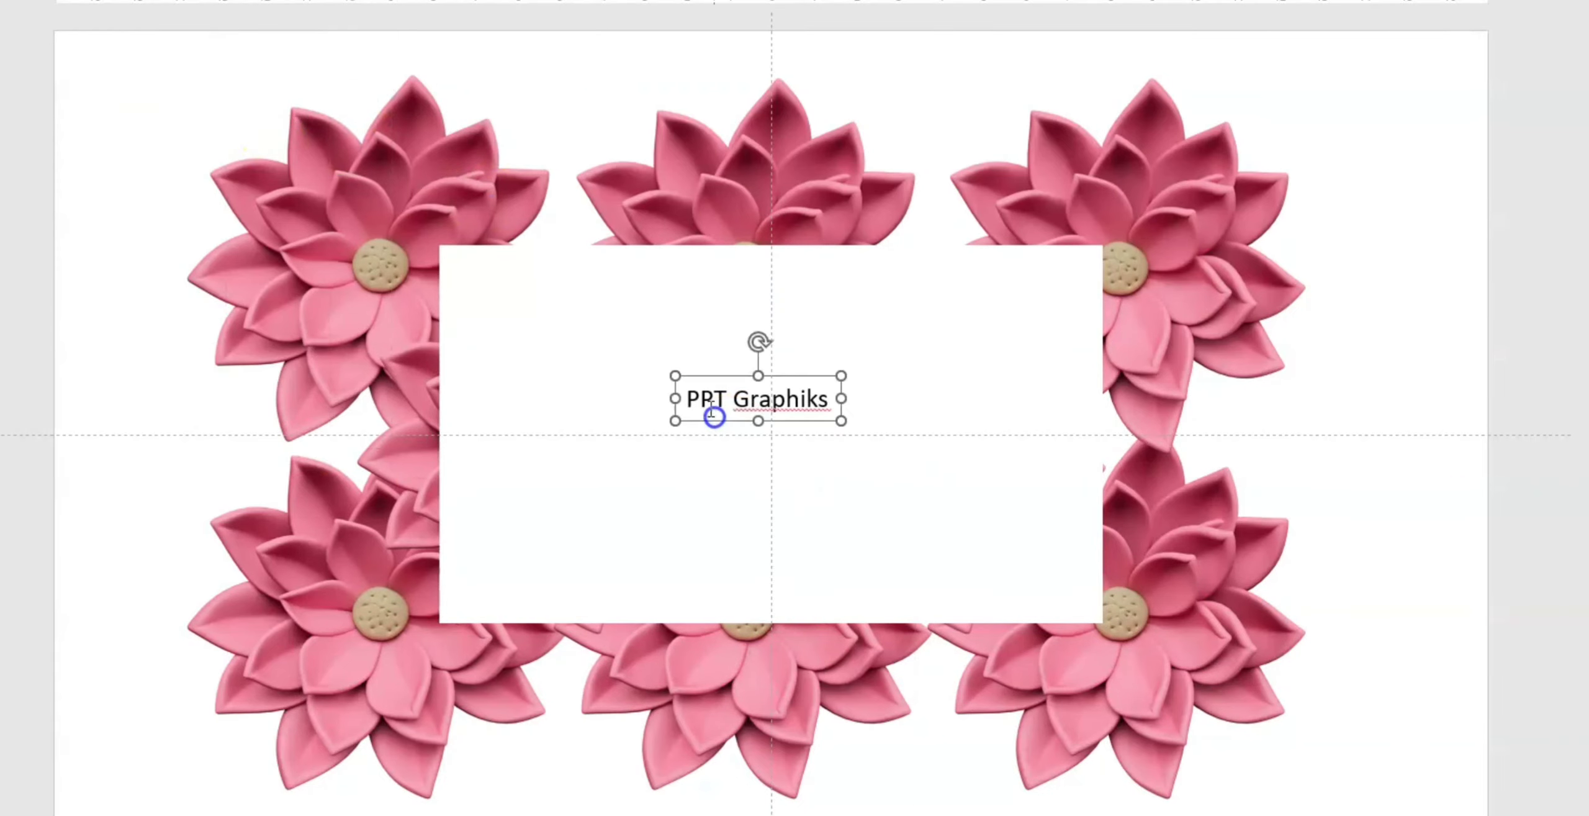
{"action": "key", "text": "ctrl+b"}
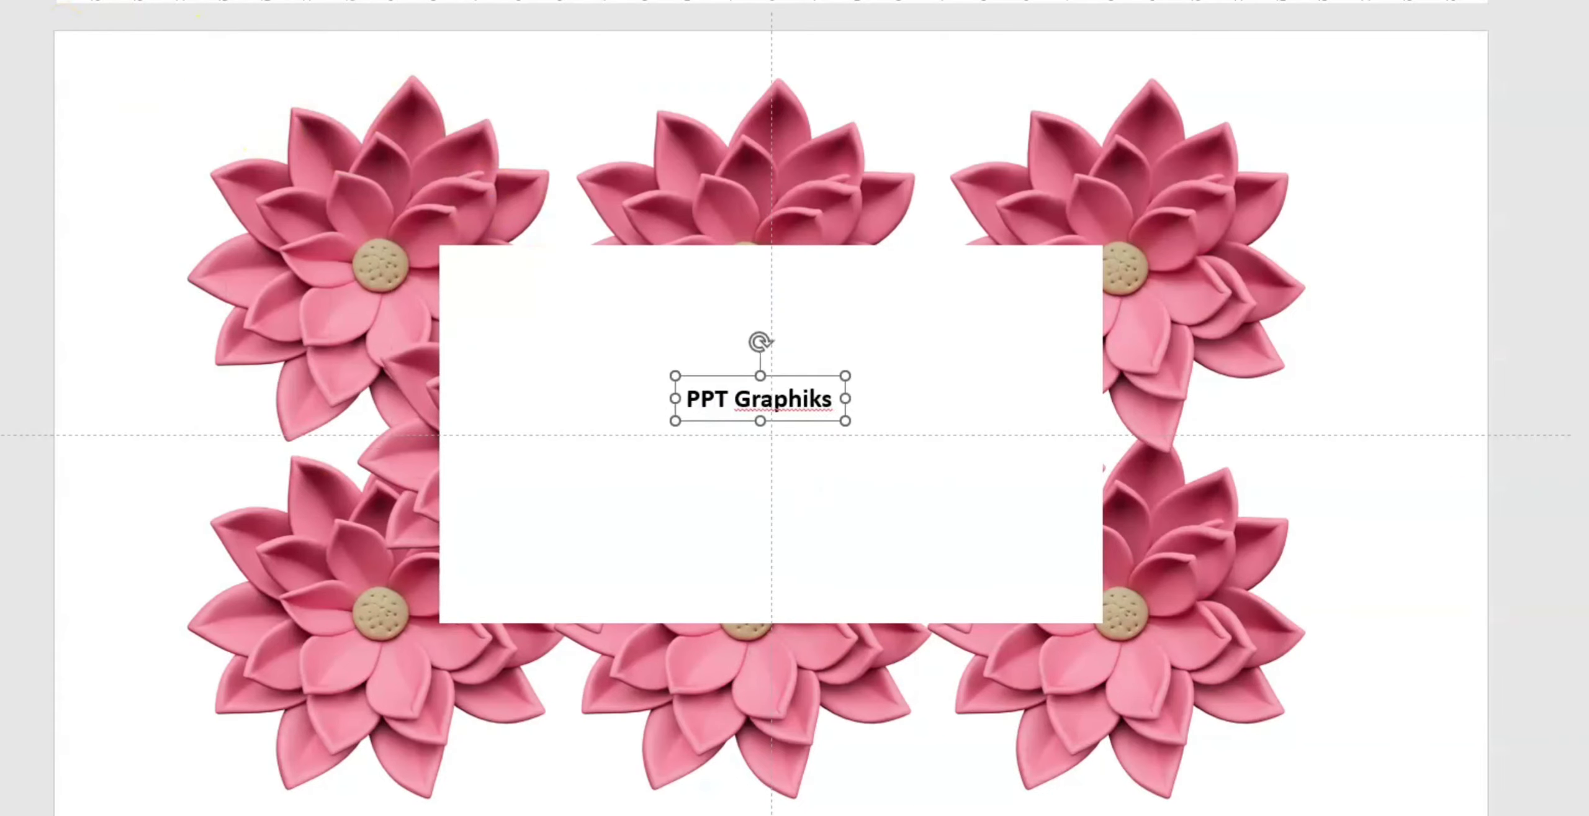
{"action": "key", "text": "ctrl+shift+period"}
{"action": "key", "text": "ctrl+shift+period"}
{"action": "key", "text": "ctrl+shift+period"}
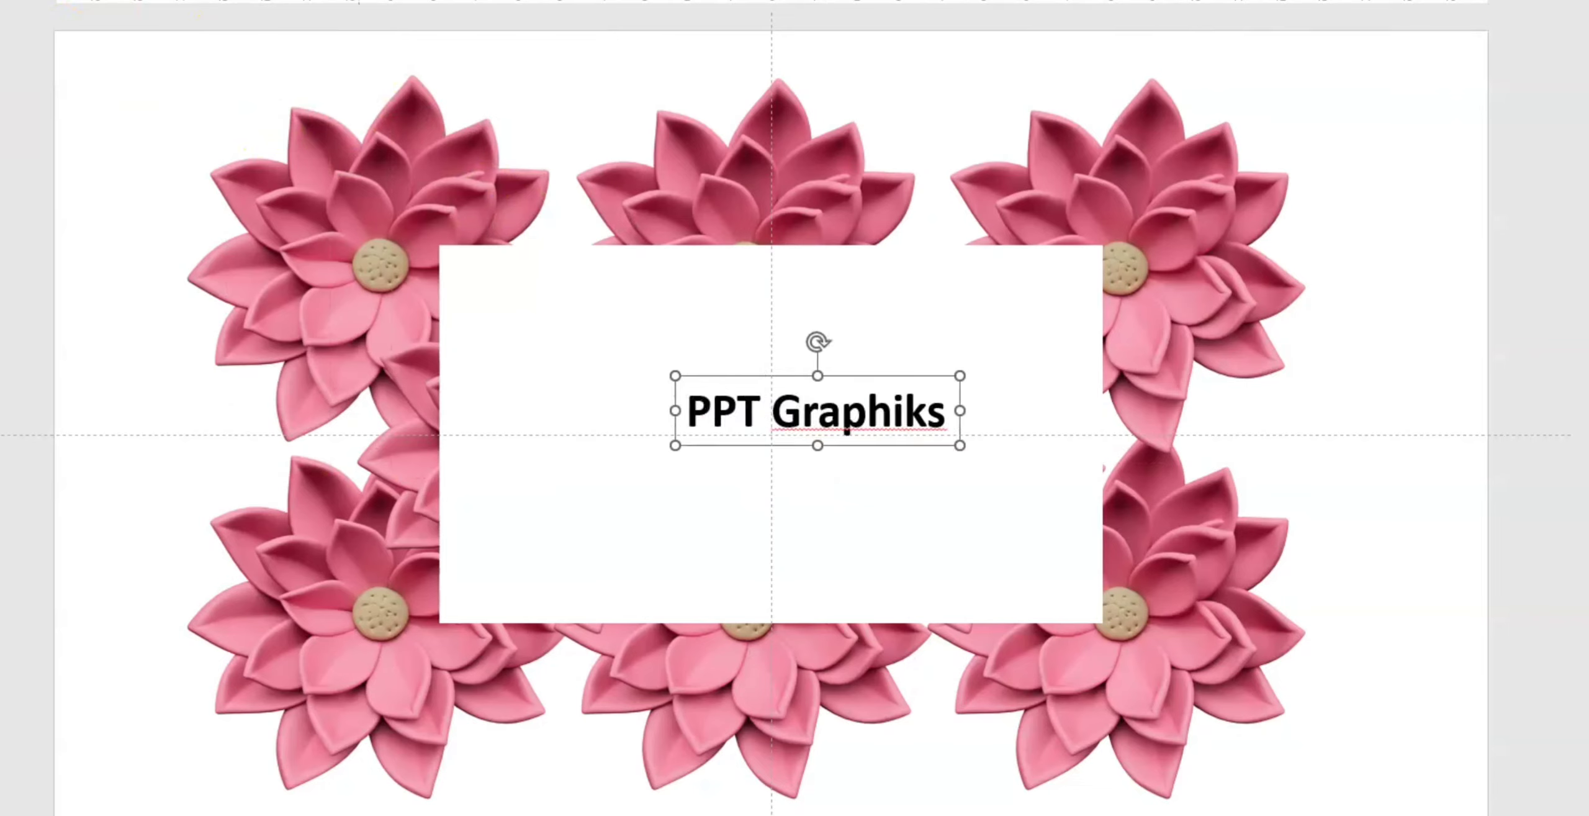
{"action": "left_click_drag", "start_coordinate": [695, 366], "coordinate": [694, 369]}
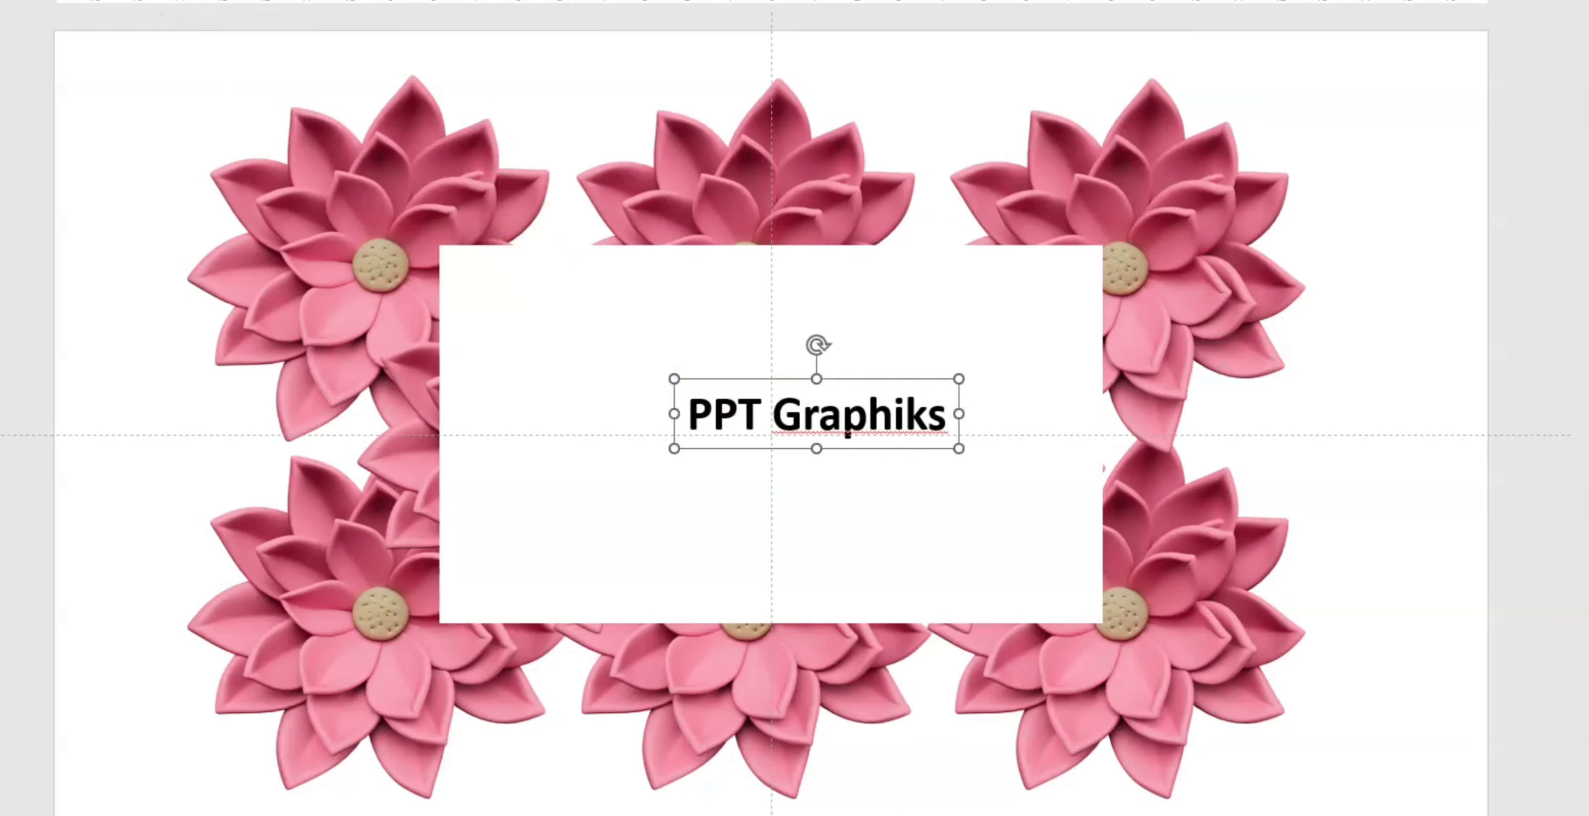
{"action": "key", "text": "ctrl+shift+period"}
{"action": "key", "text": "ctrl+shift+period"}
{"action": "key", "text": "ctrl+shift+period"}
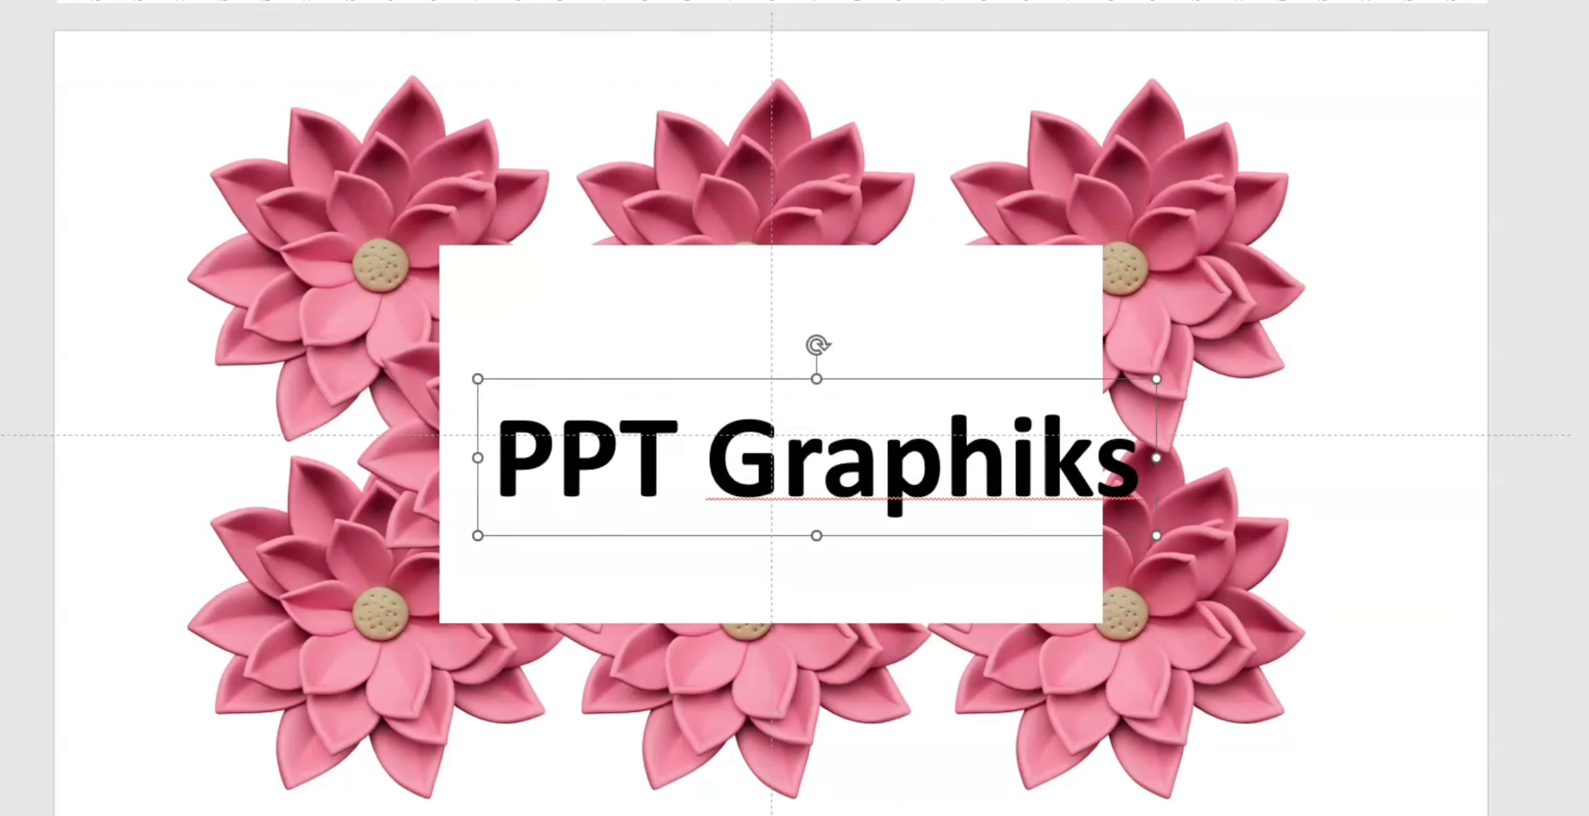
{"action": "key", "text": "ctrl+shift+comma"}
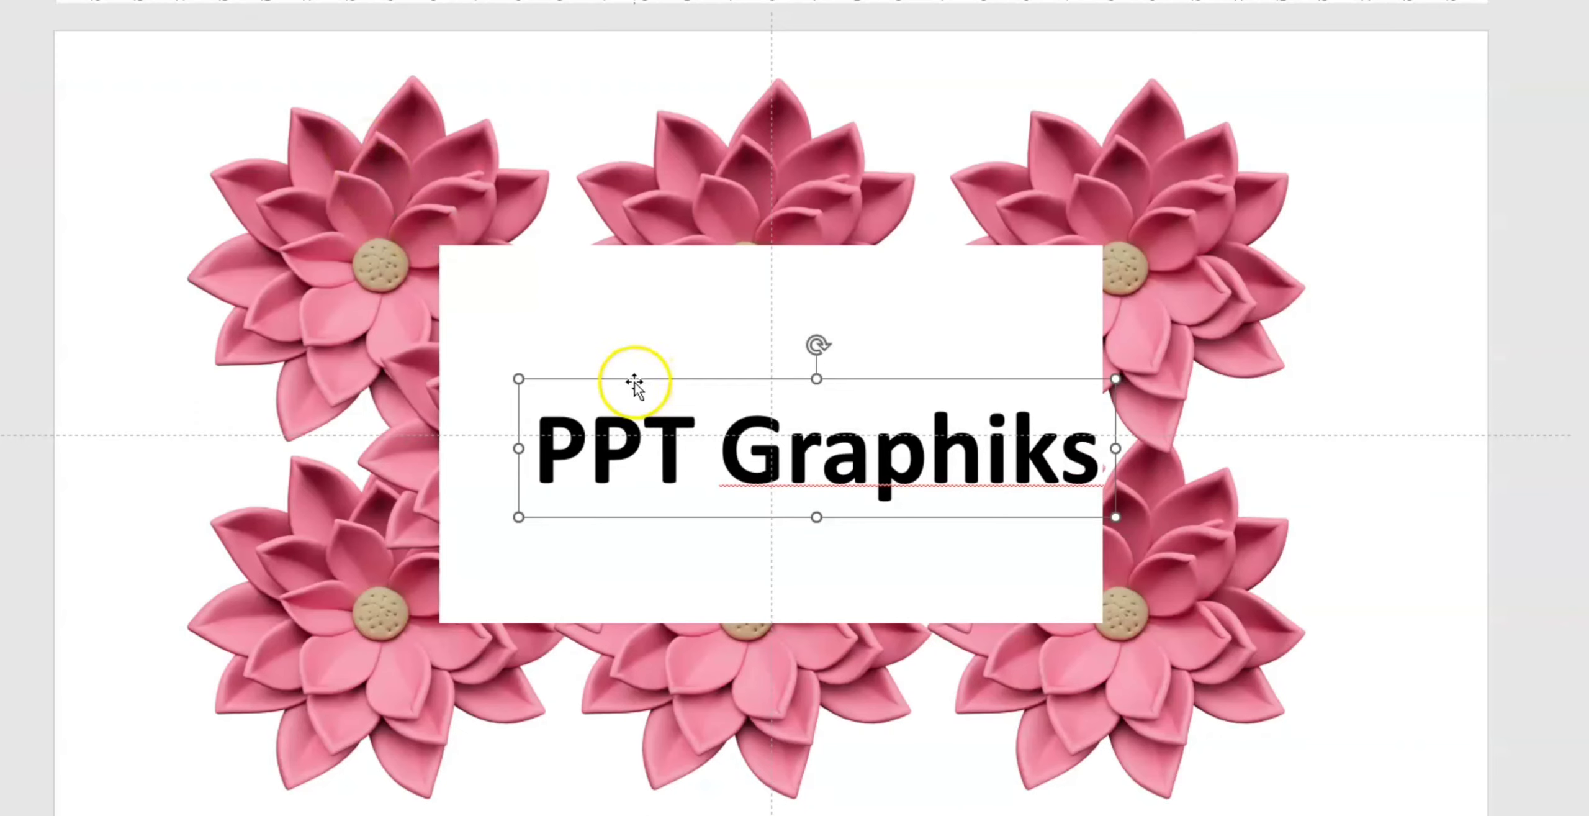
{"action": "left_click_drag", "start_coordinate": [631, 365], "coordinate": [593, 355]}
{"action": "left_click", "coordinate": [761, 286], "text": "shift"}
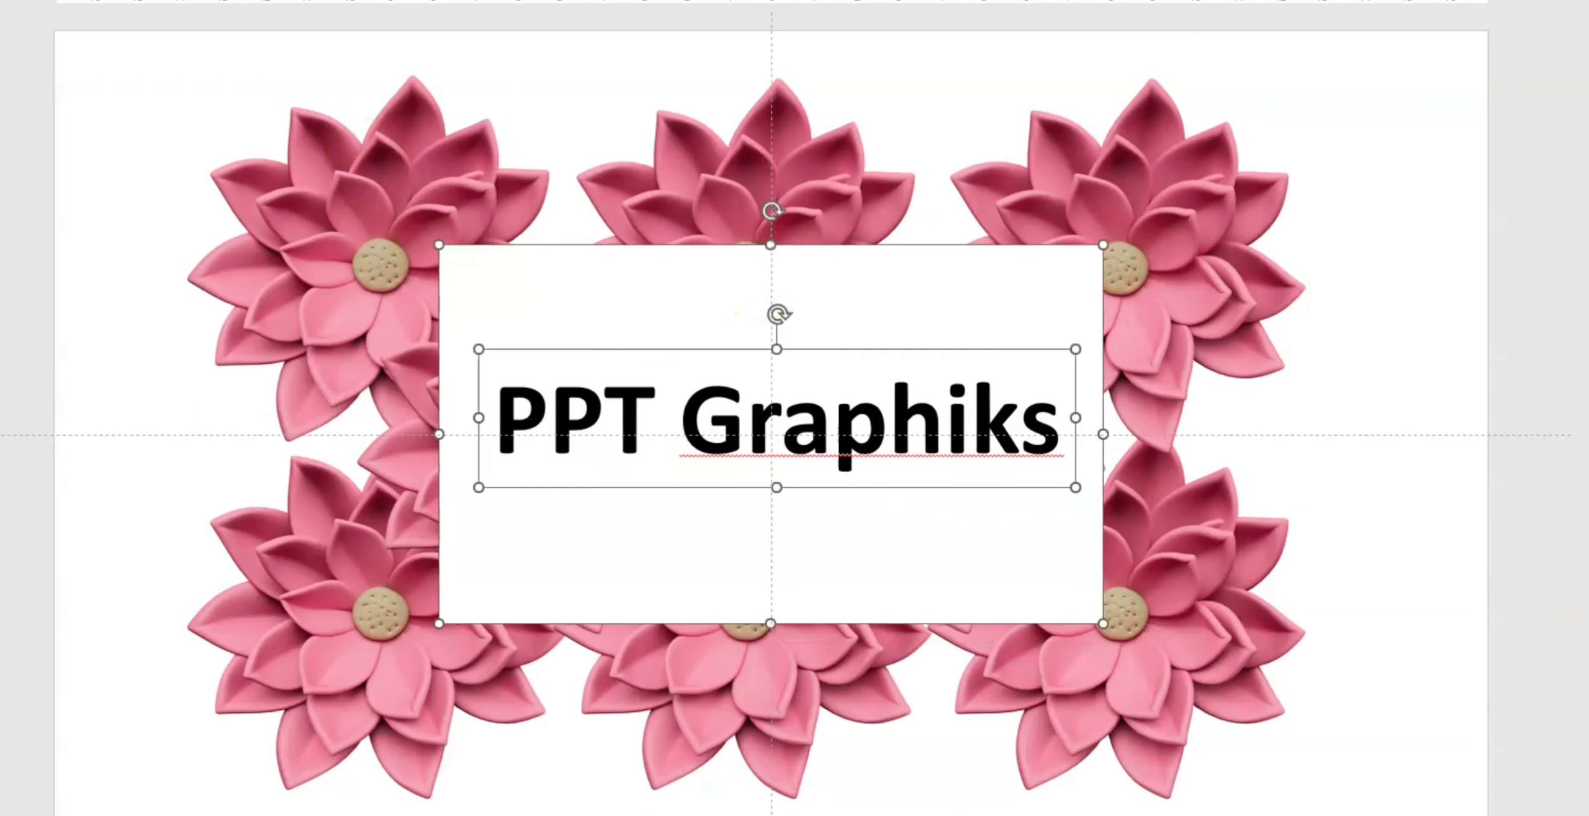
- Centre the title horizontally and vertically on the white rectangle
{"action": "left_click", "coordinate": [1104, 8]}
{"action": "left_click", "coordinate": [1088, 2]}
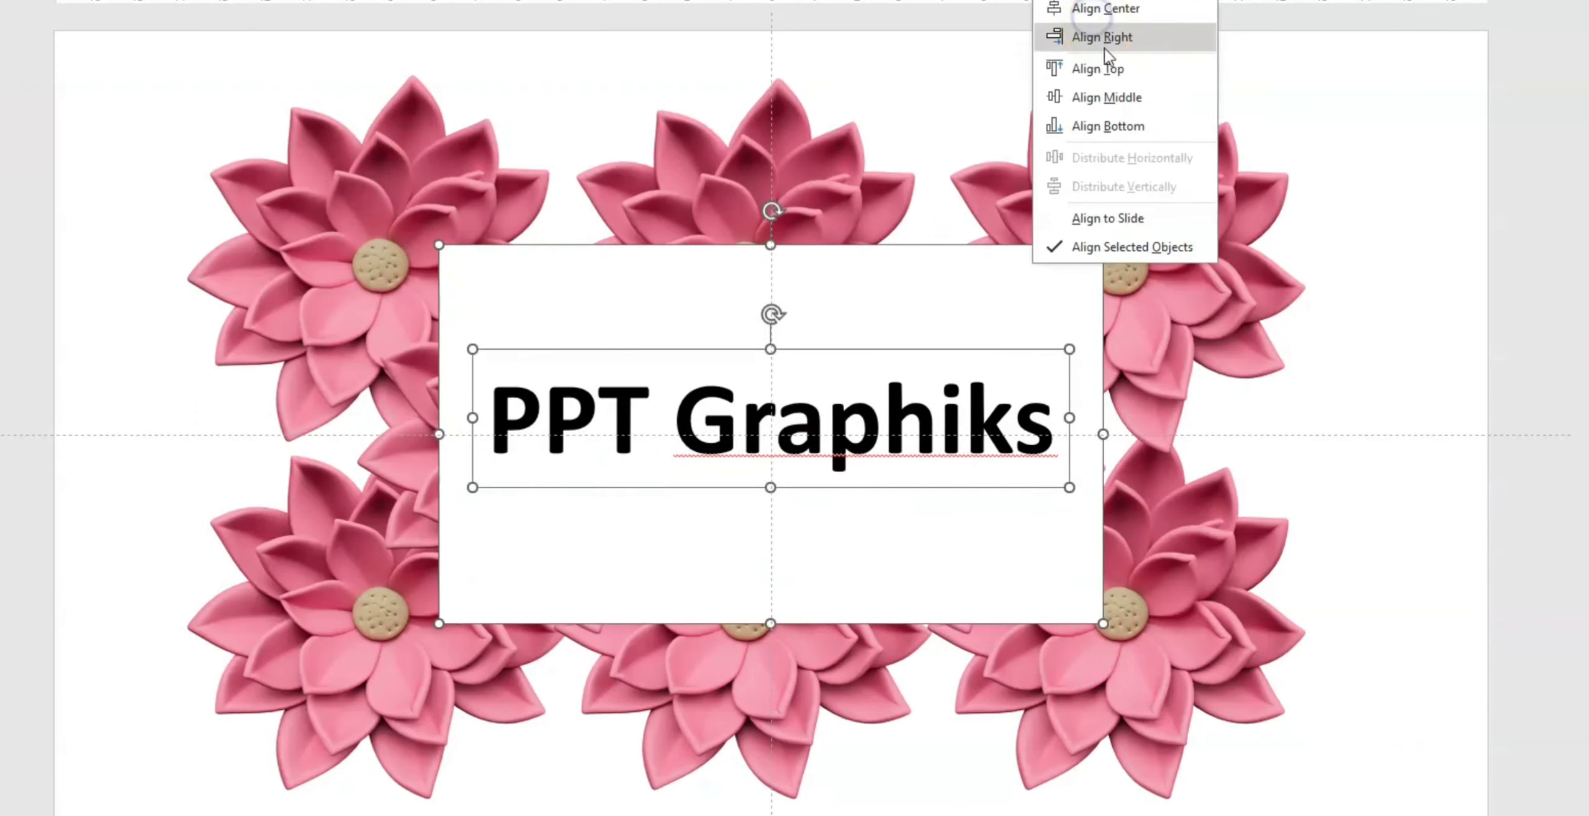
{"action": "left_click", "coordinate": [1120, 97]}
{"action": "left_click", "coordinate": [162, 371]}
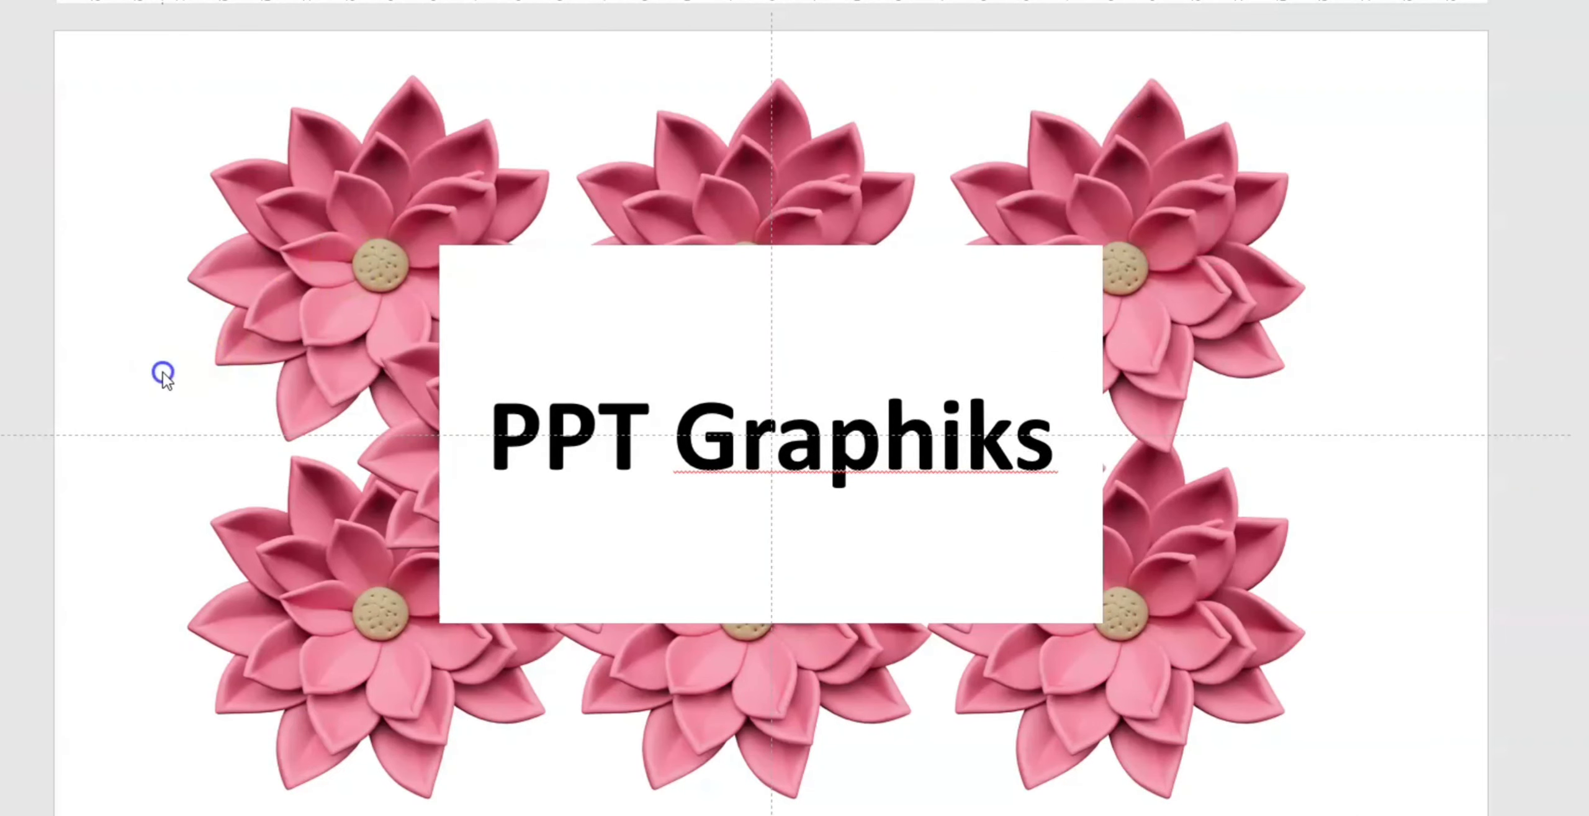
- Subtract the 'PPT Graphiks' lettering from the rectangle using Merge Shapes
{"action": "left_click", "coordinate": [690, 422]}
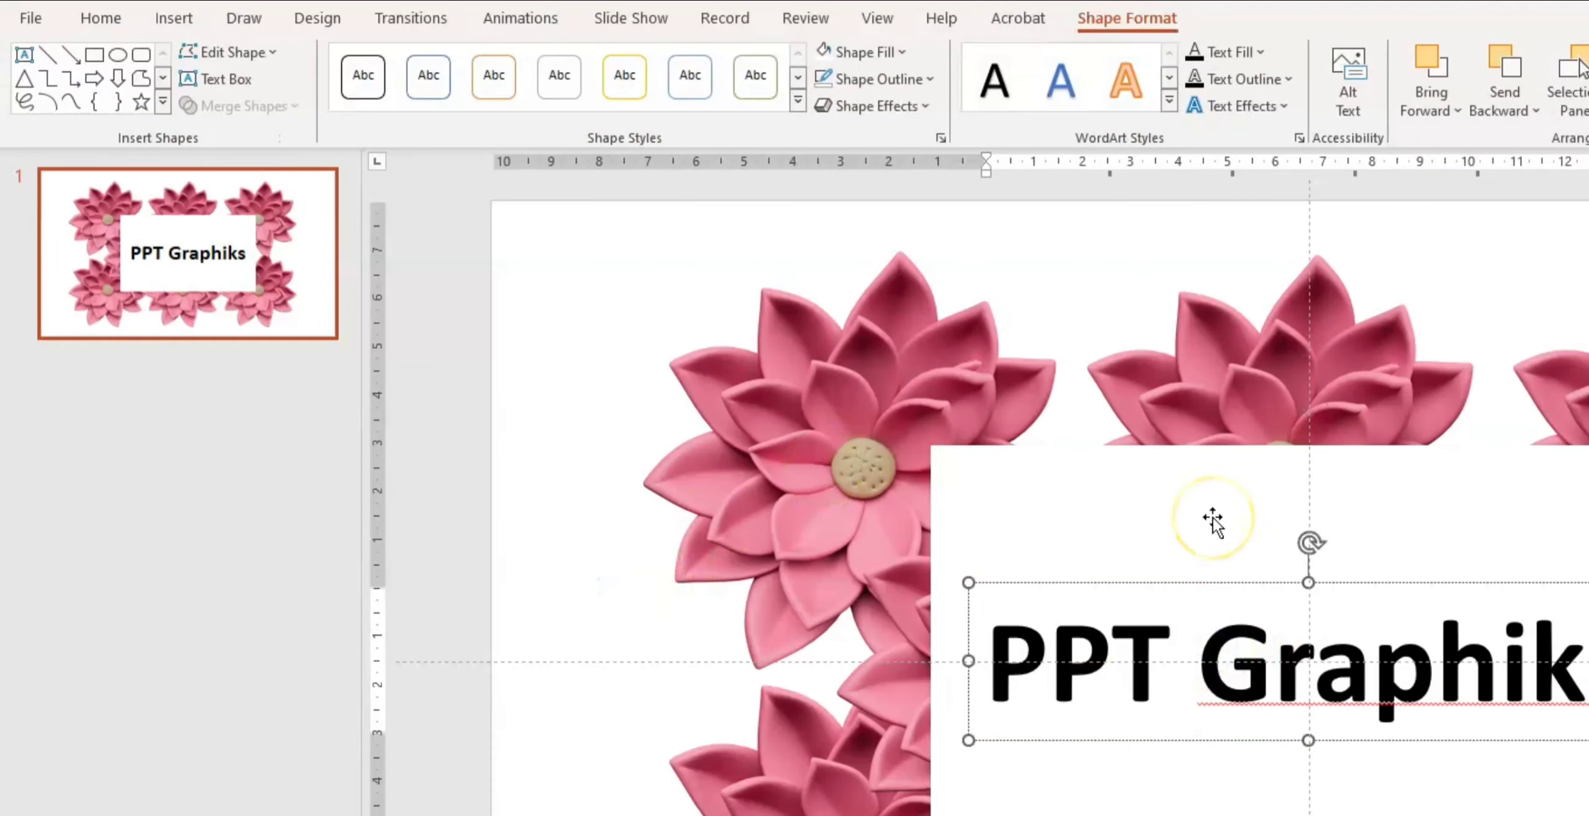
{"action": "left_click", "coordinate": [975, 532]}
{"action": "left_click", "coordinate": [958, 479]}
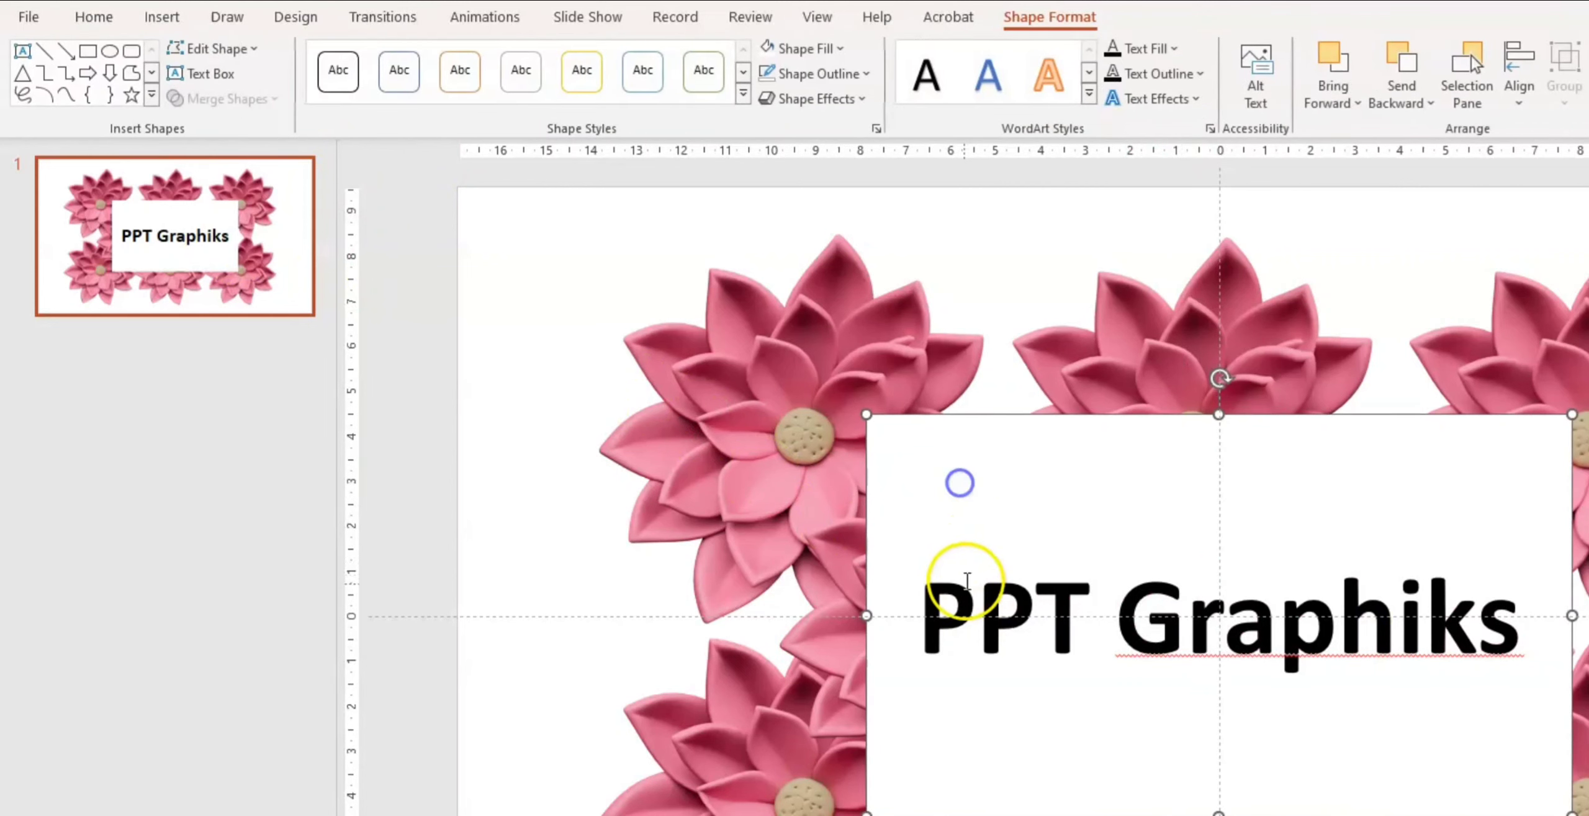
{"action": "left_click", "coordinate": [965, 593], "text": "shift"}
{"action": "left_click", "coordinate": [242, 102]}
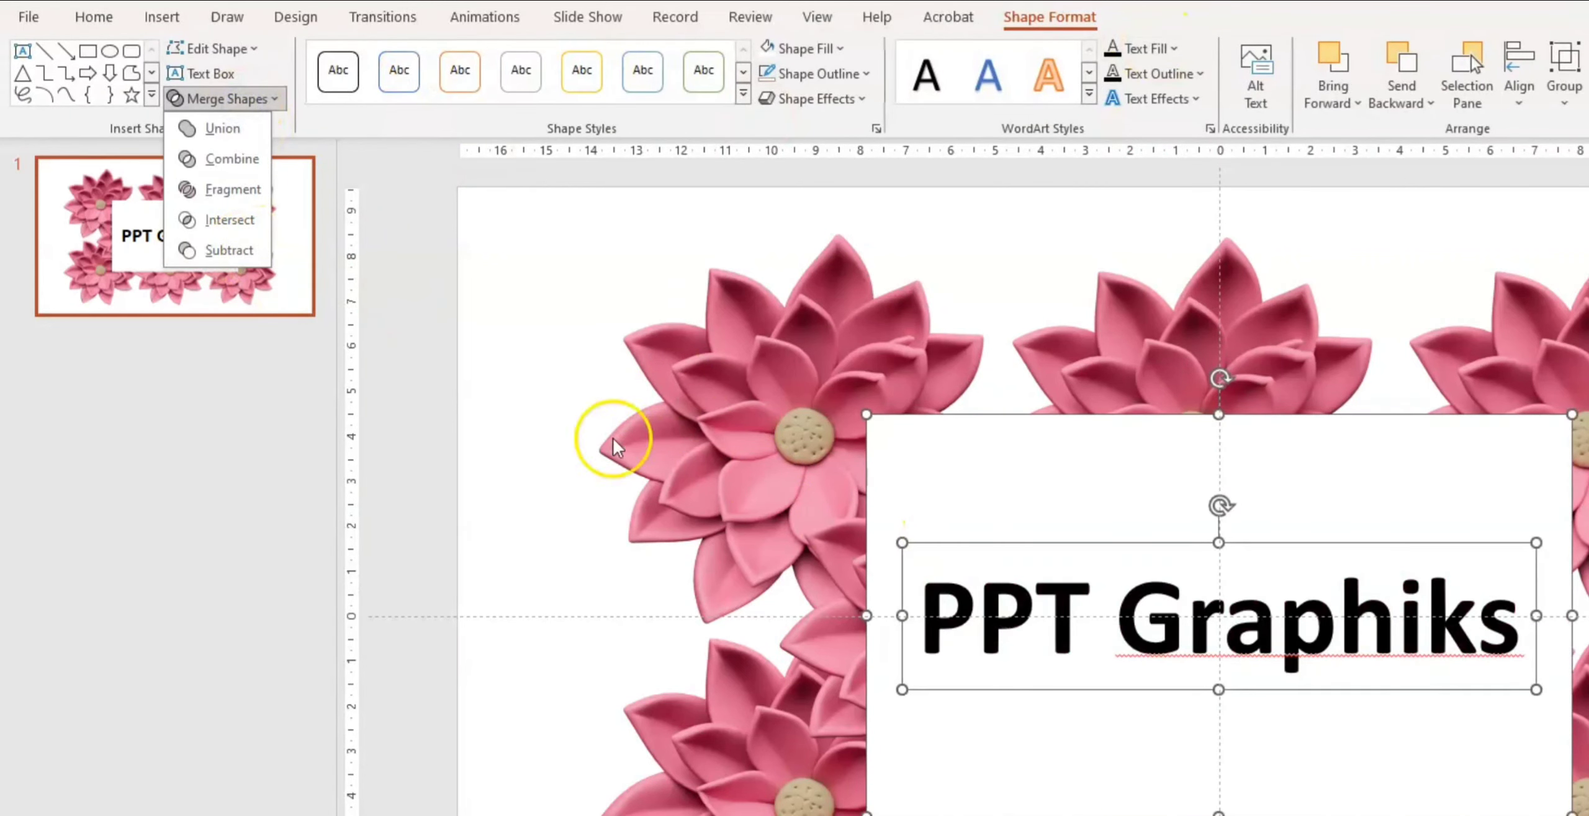
{"action": "left_click", "coordinate": [226, 251]}
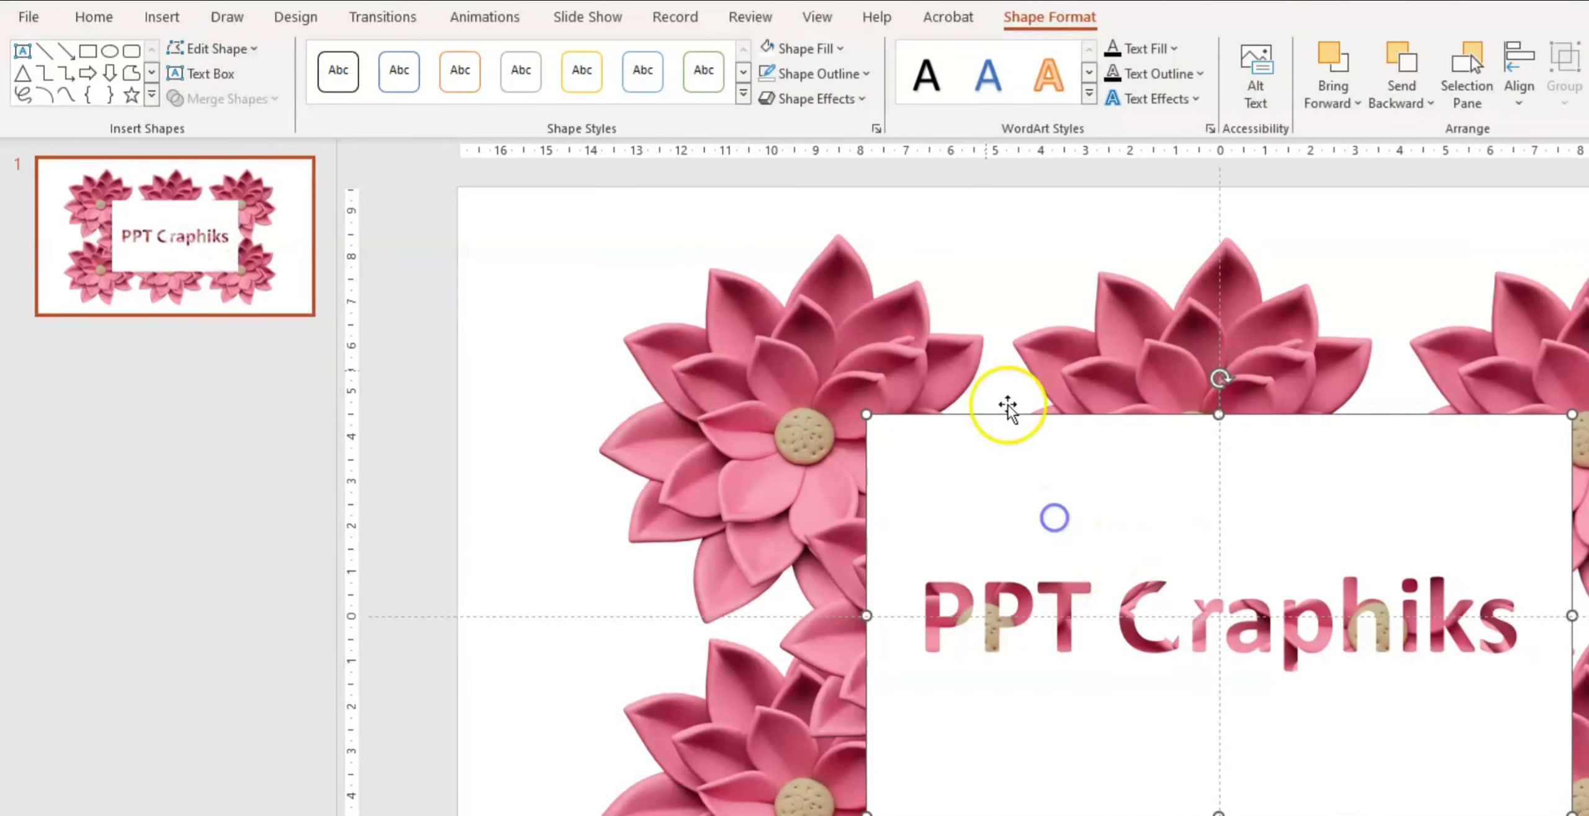
{"action": "right_click", "coordinate": [1007, 482]}
- Raise the white panel's fill transparency so the flowers faintly show through
{"action": "key", "text": "Escape"}
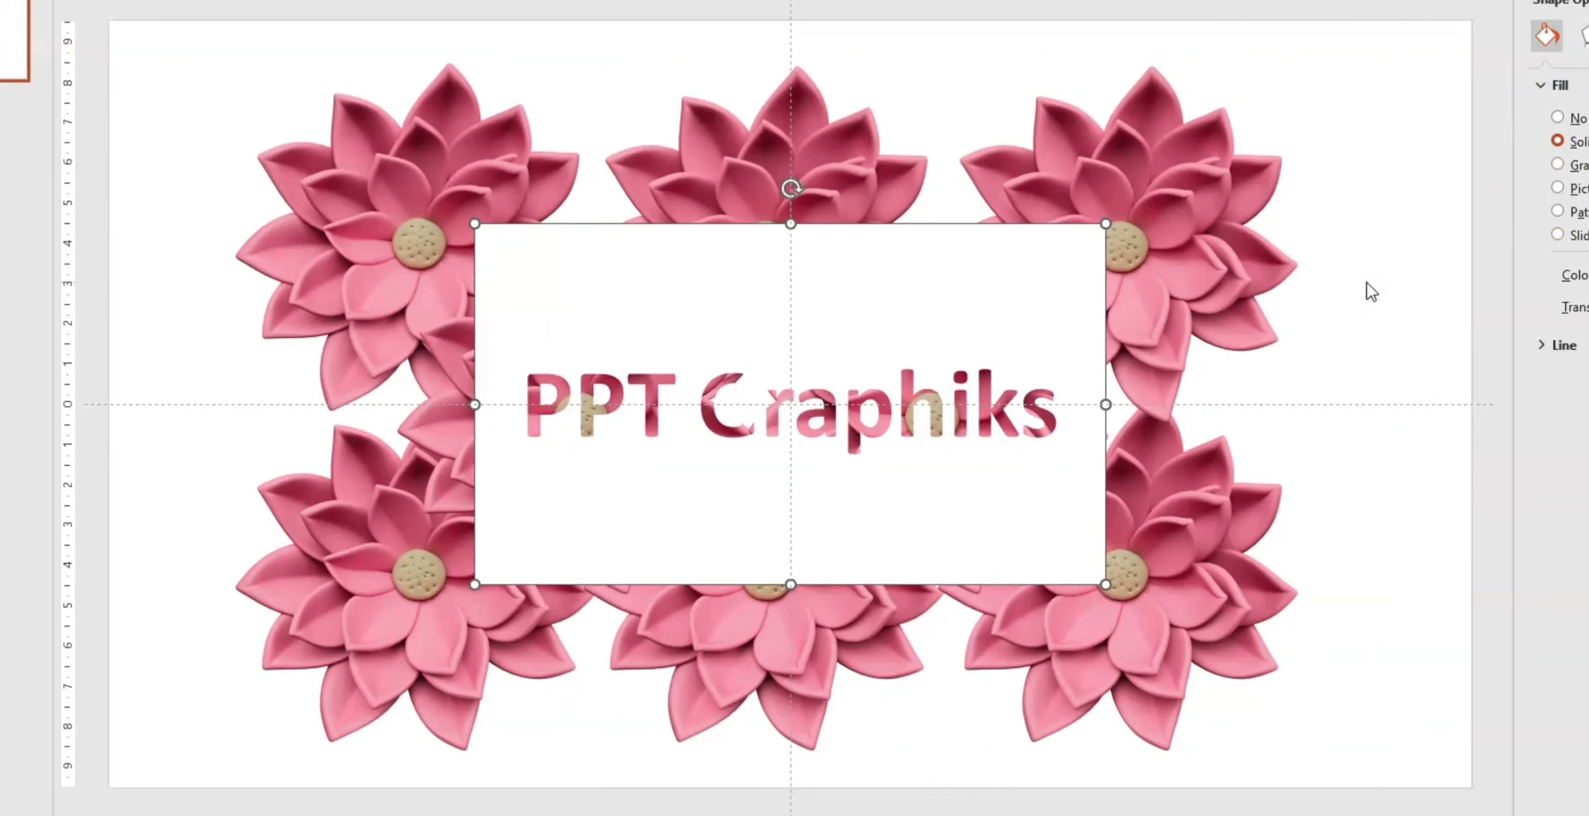
{"action": "left_click_drag", "start_coordinate": [1579, 307], "coordinate": [1585, 307]}
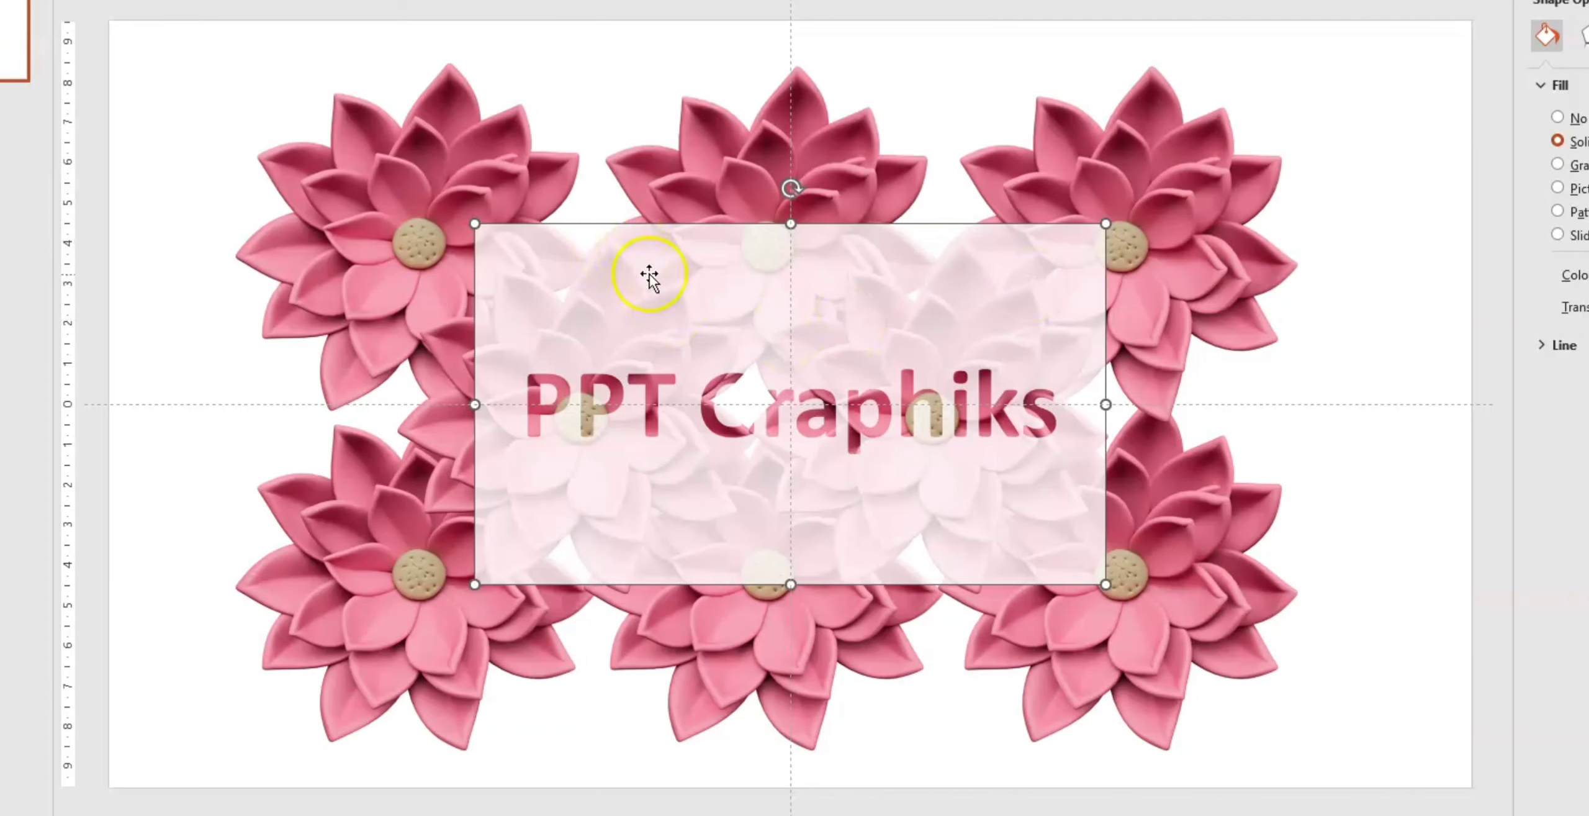
{"action": "right_click", "coordinate": [753, 278]}
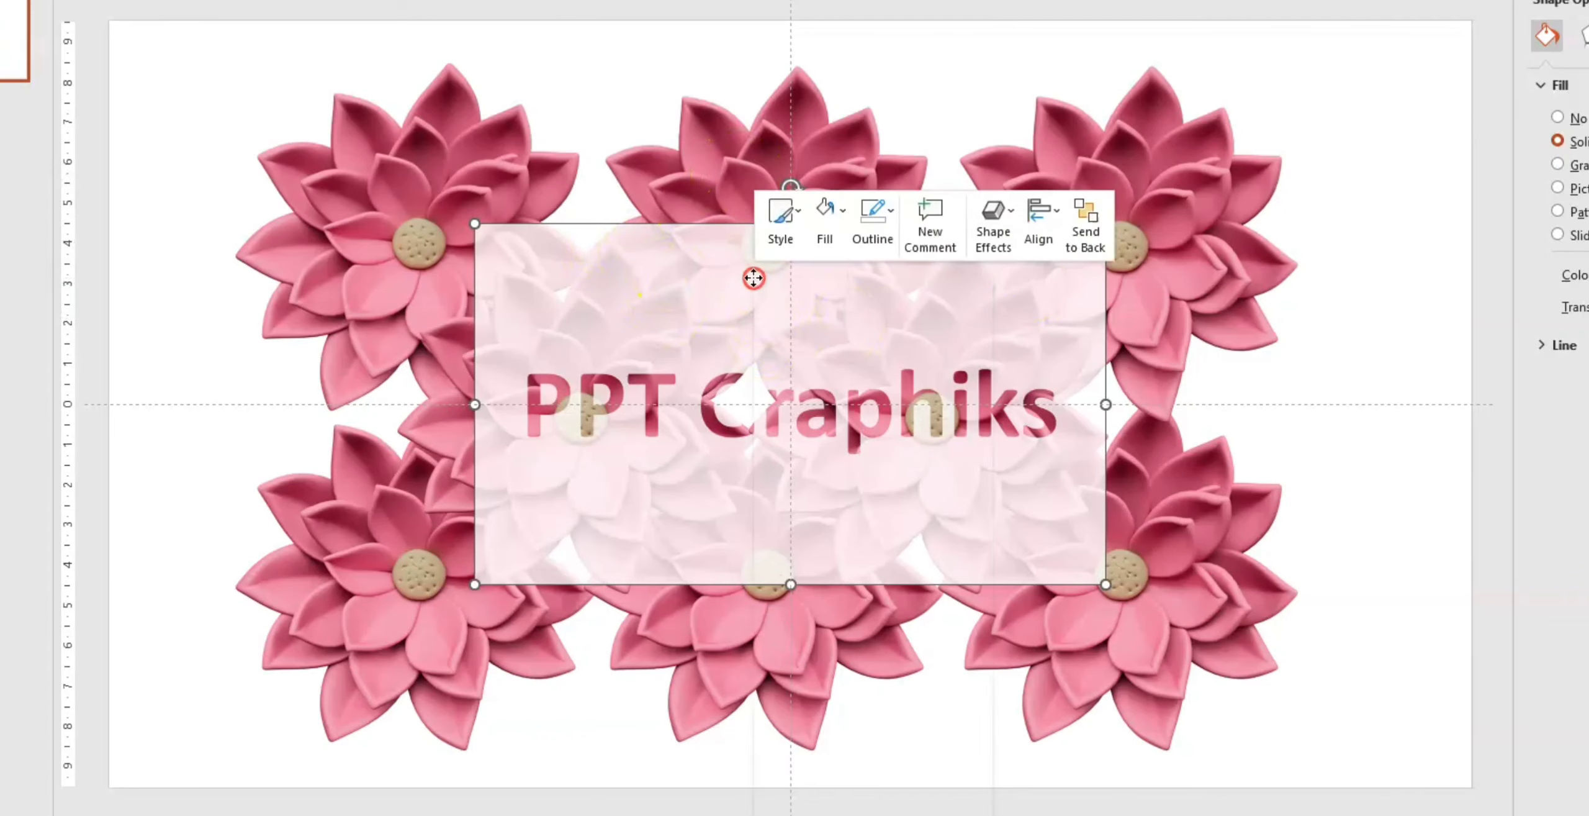
- Send the translucent rectangle to the back and move a top flower down into the centre
{"action": "left_click", "coordinate": [835, 581]}
{"action": "left_click", "coordinate": [767, 188]}
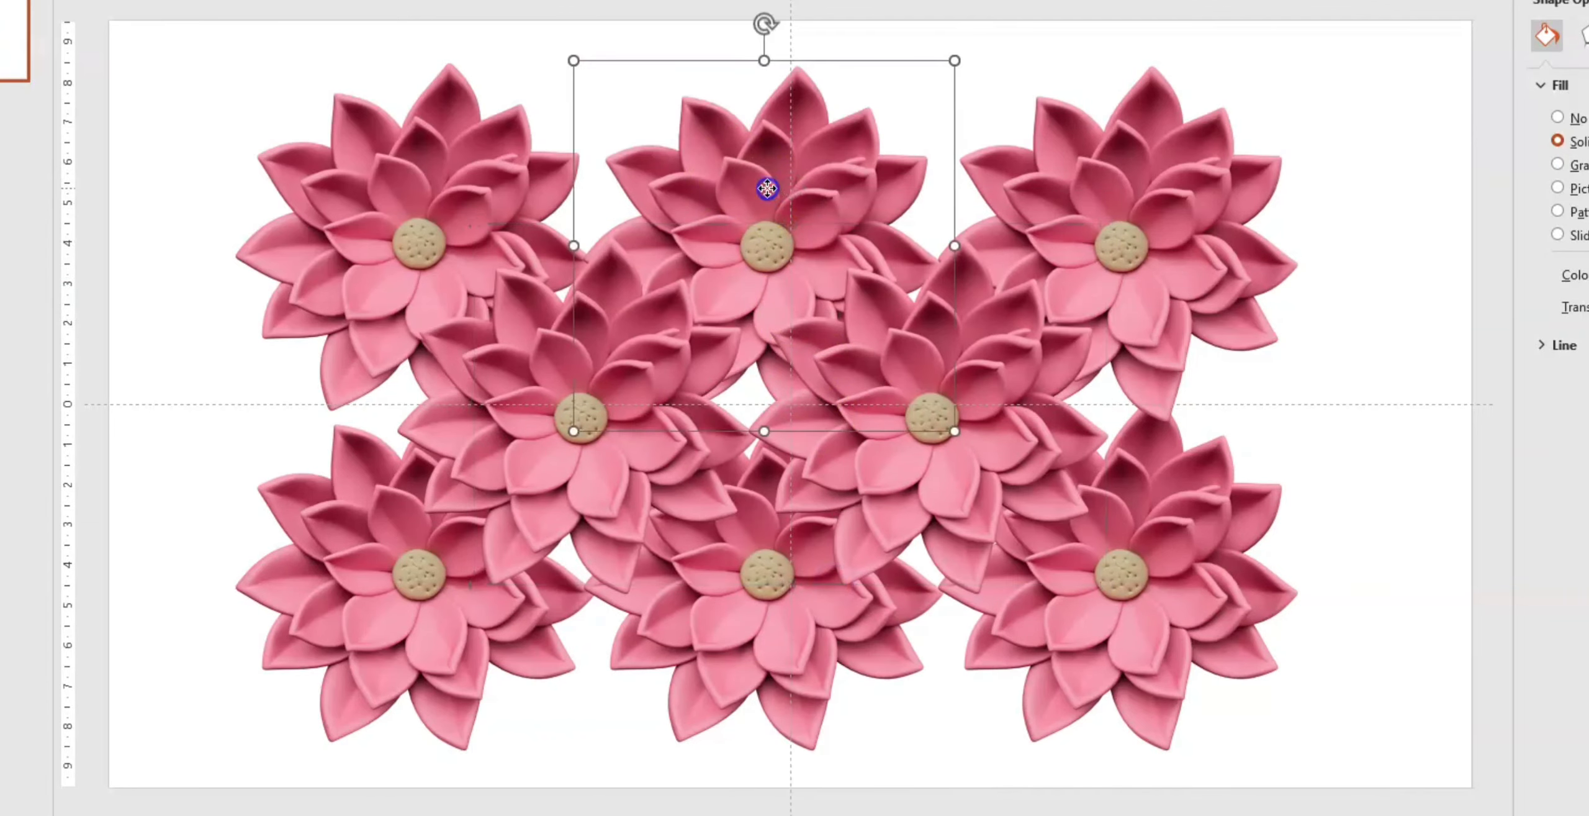
{"action": "left_click_drag", "start_coordinate": [748, 171], "coordinate": [747, 305]}
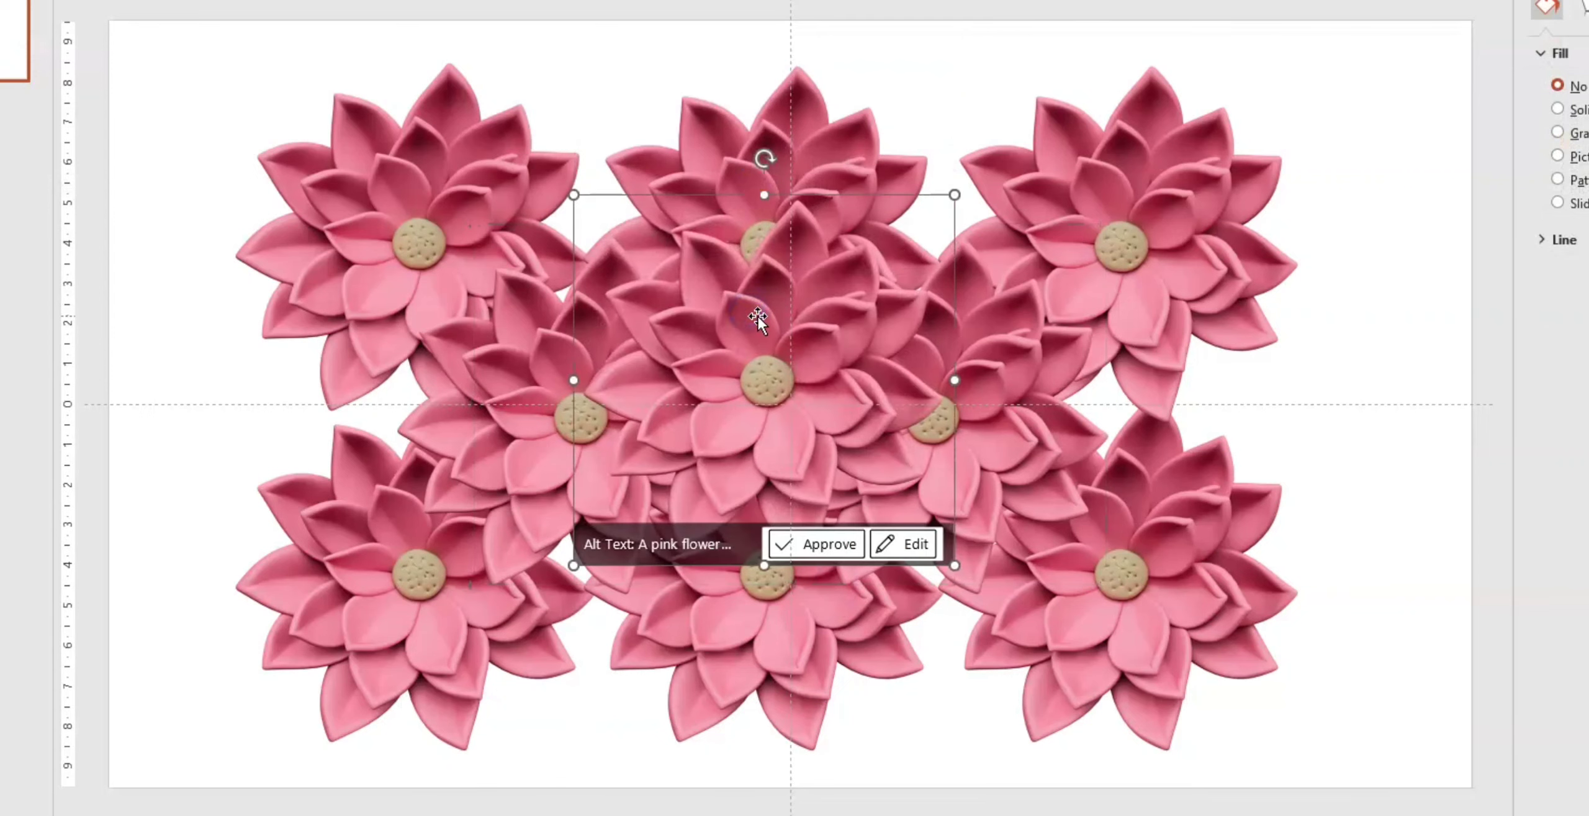
- Select all eight flowers and group them with Ctrl+G
{"action": "left_click", "coordinate": [582, 153]}
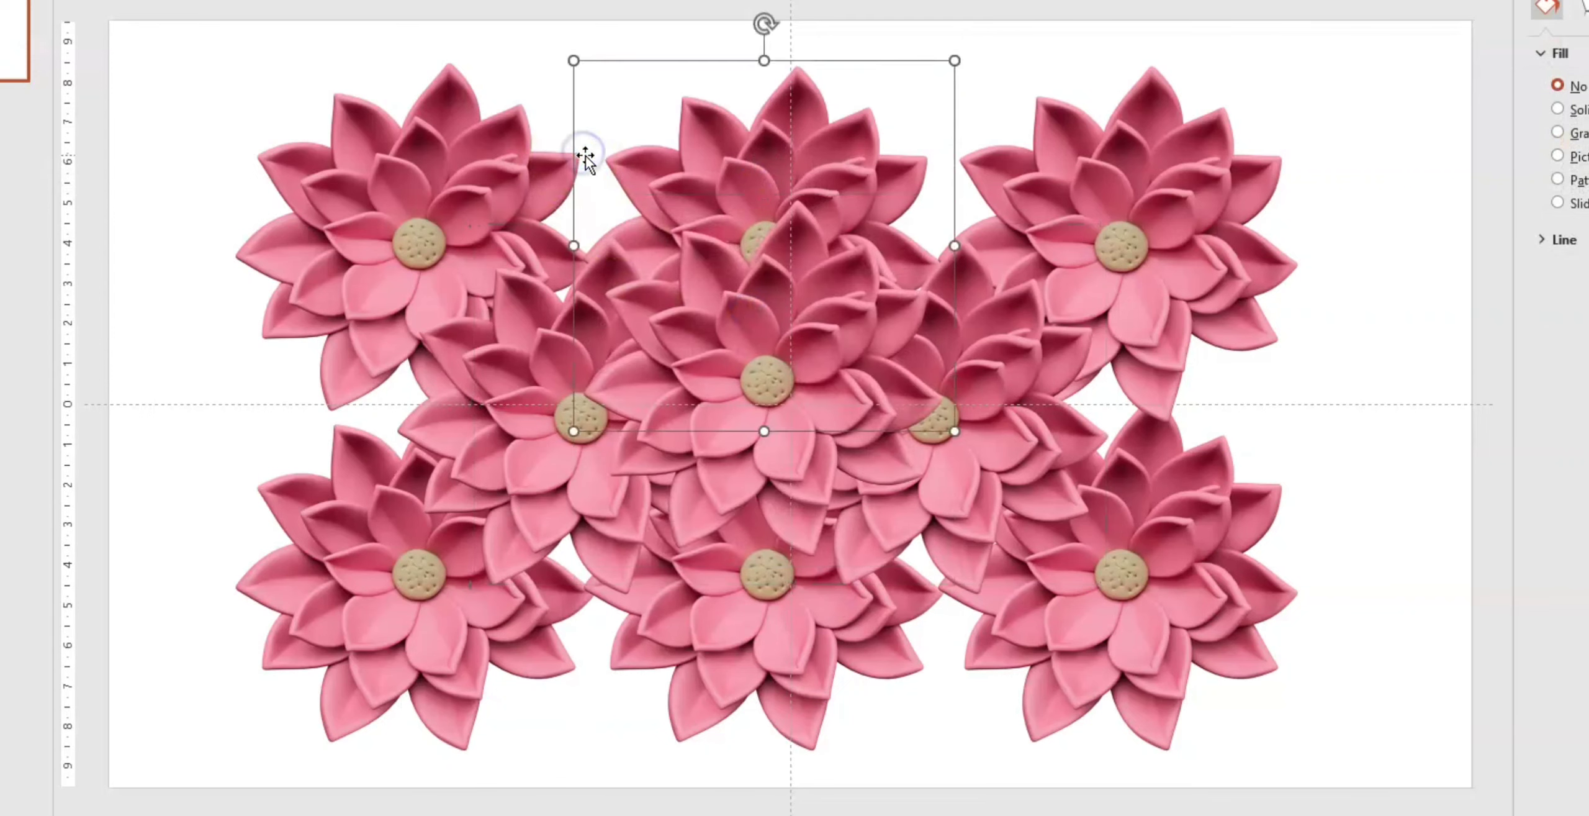
{"action": "left_click", "coordinate": [548, 83]}
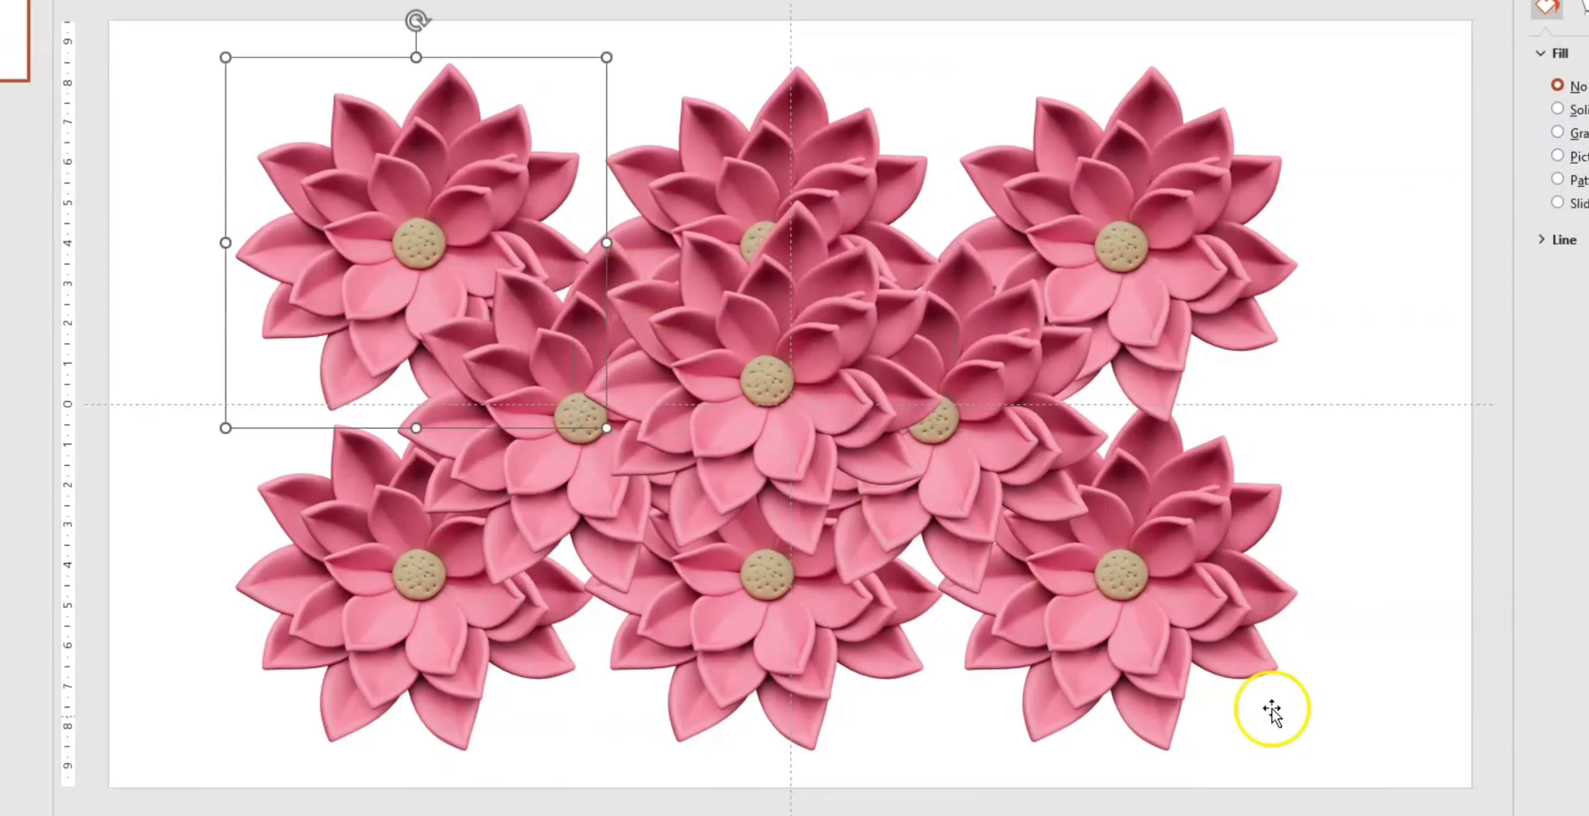
{"action": "left_click", "coordinate": [525, 397], "text": "shift"}
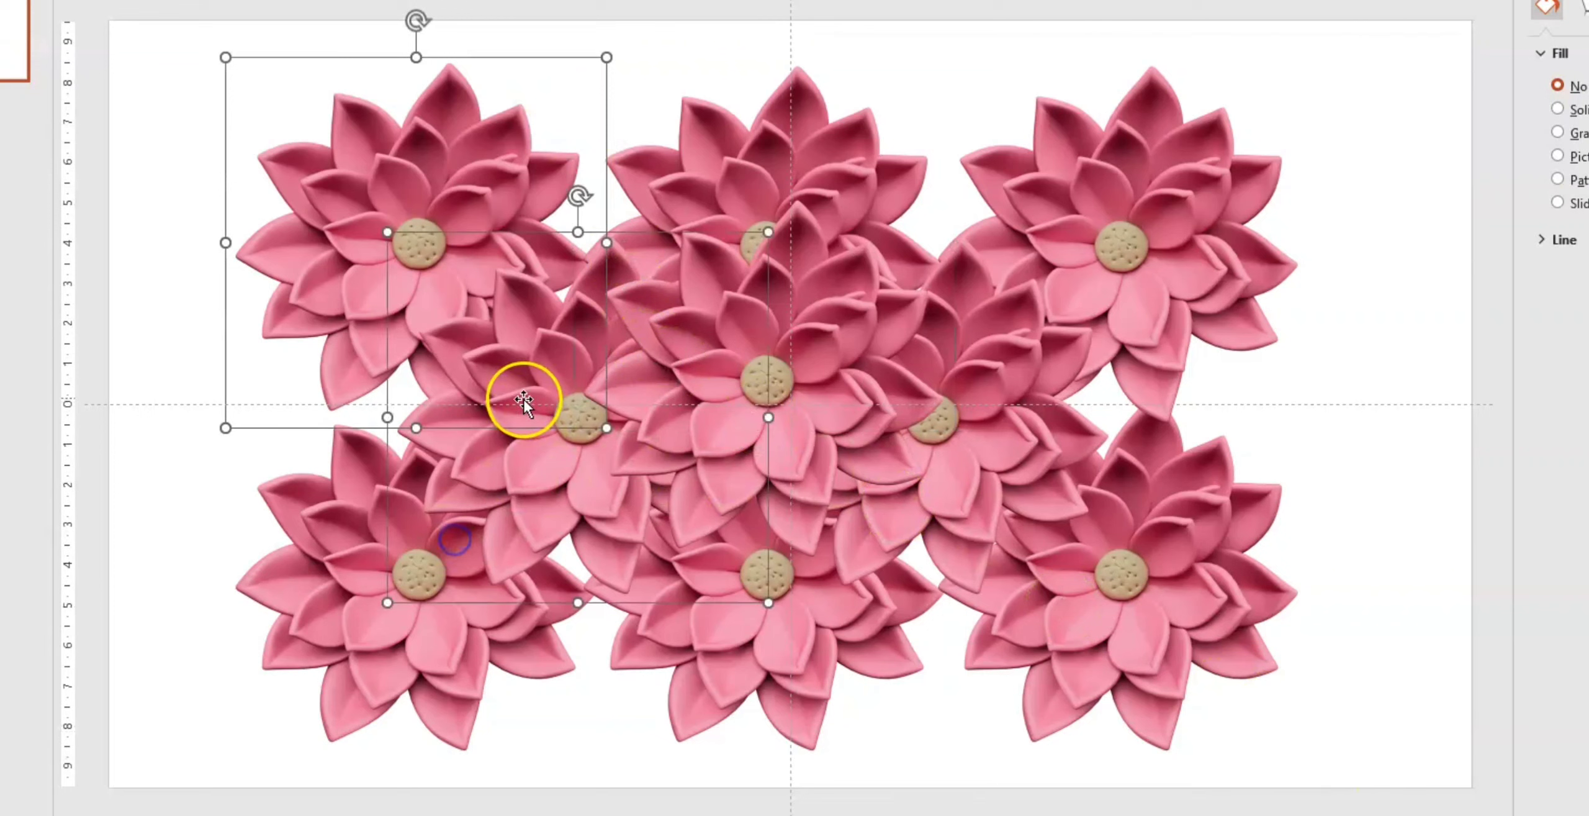
{"action": "left_click", "coordinate": [407, 665], "text": "shift"}
{"action": "left_click", "coordinate": [798, 649], "text": "shift"}
{"action": "left_click", "coordinate": [823, 343], "text": "shift"}
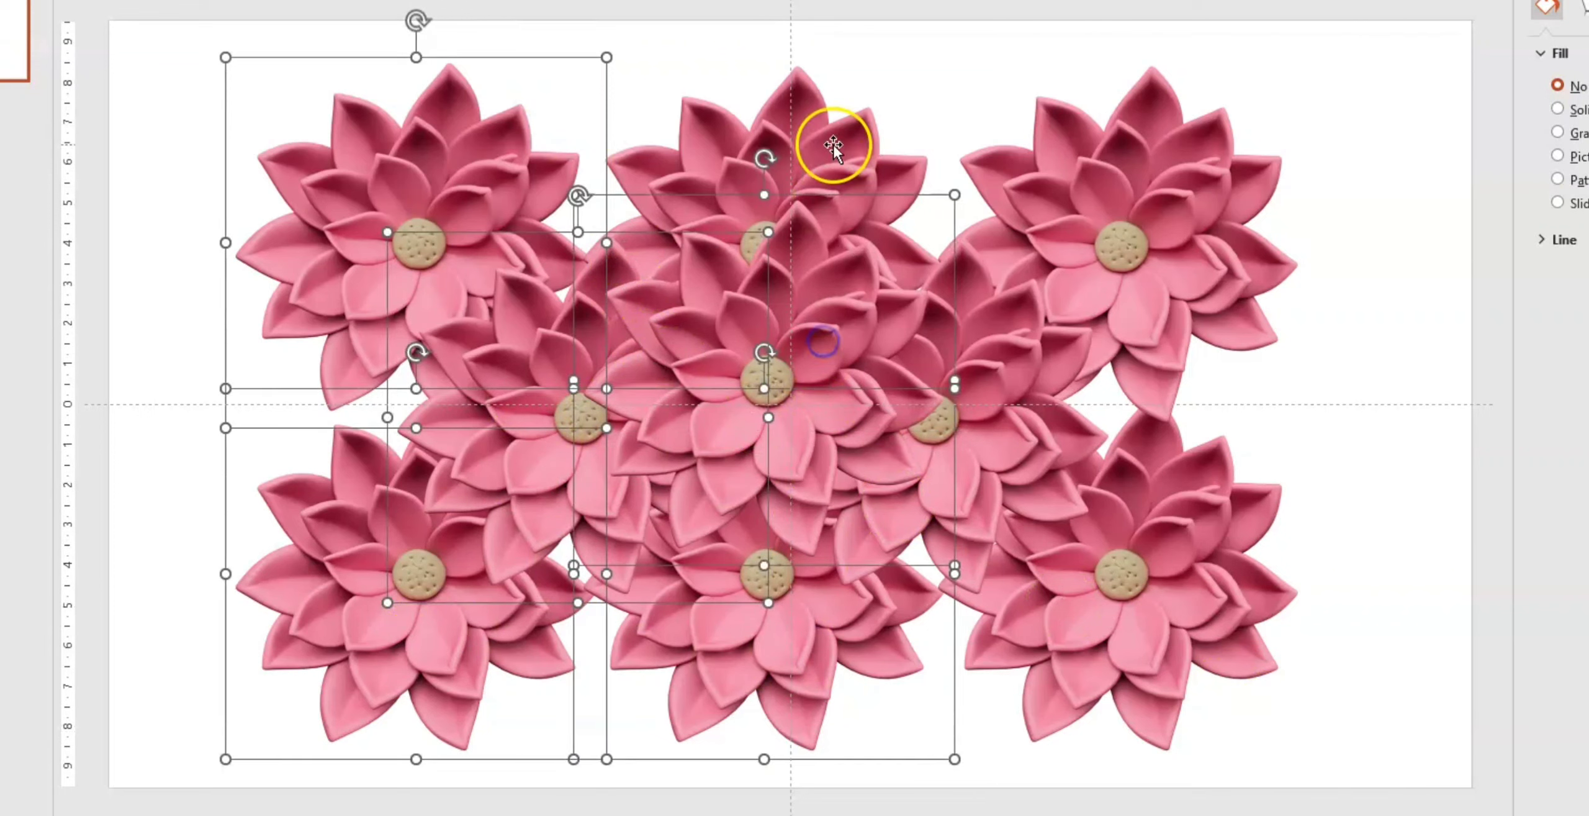
{"action": "left_click", "coordinate": [833, 149], "text": "shift"}
{"action": "left_click", "coordinate": [1119, 158], "text": "shift"}
{"action": "left_click", "coordinate": [1132, 539], "text": "shift"}
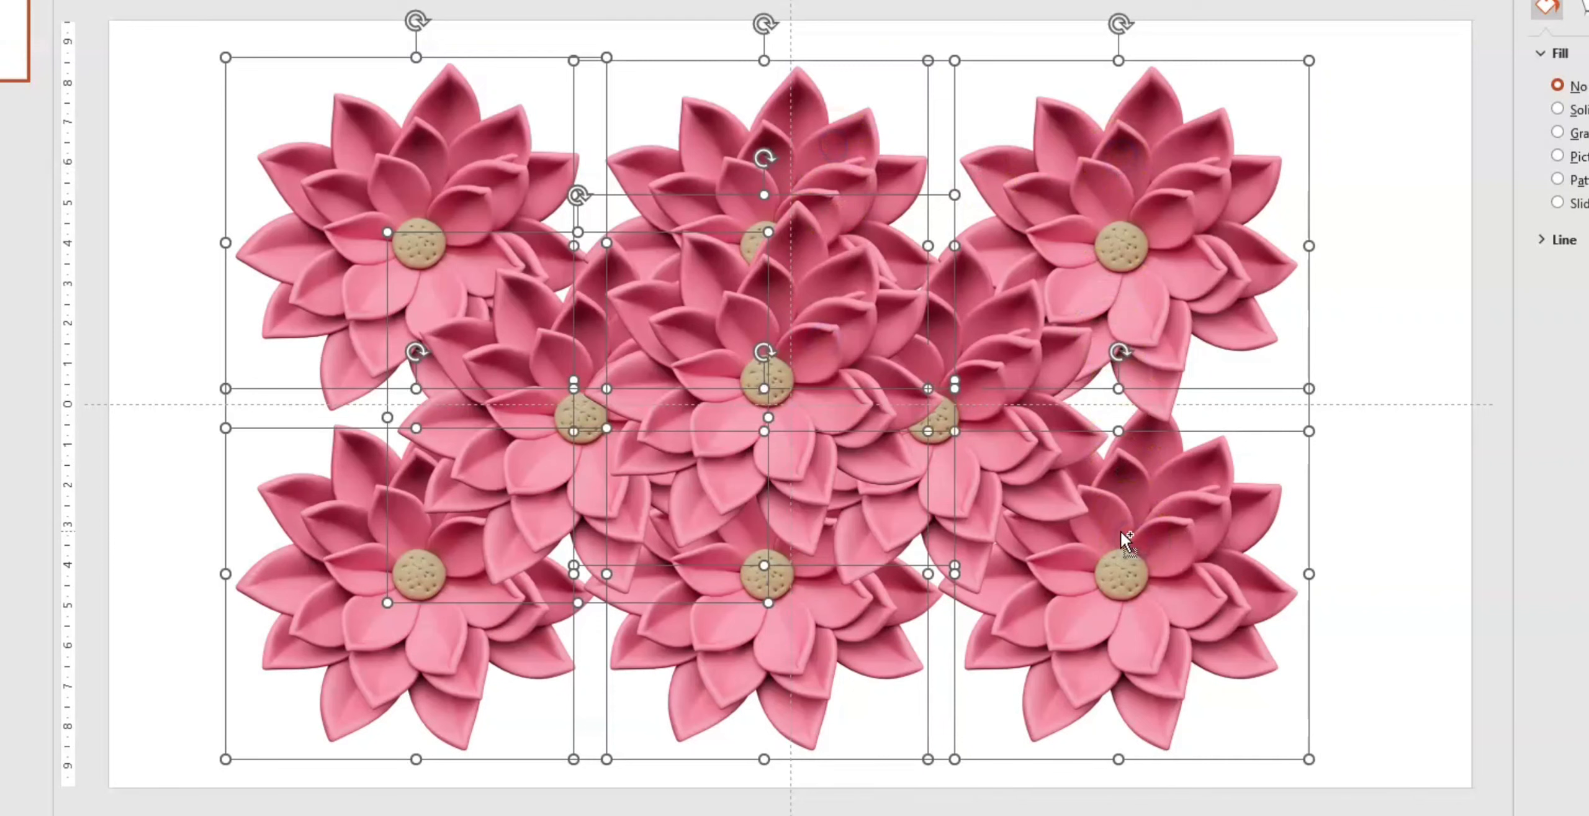
{"action": "key", "text": "ctrl+g"}
- Send the flower group and centre flower behind the panel so the full title shows
{"action": "right_click", "coordinate": [1010, 477]}
{"action": "left_click", "coordinate": [945, 582]}
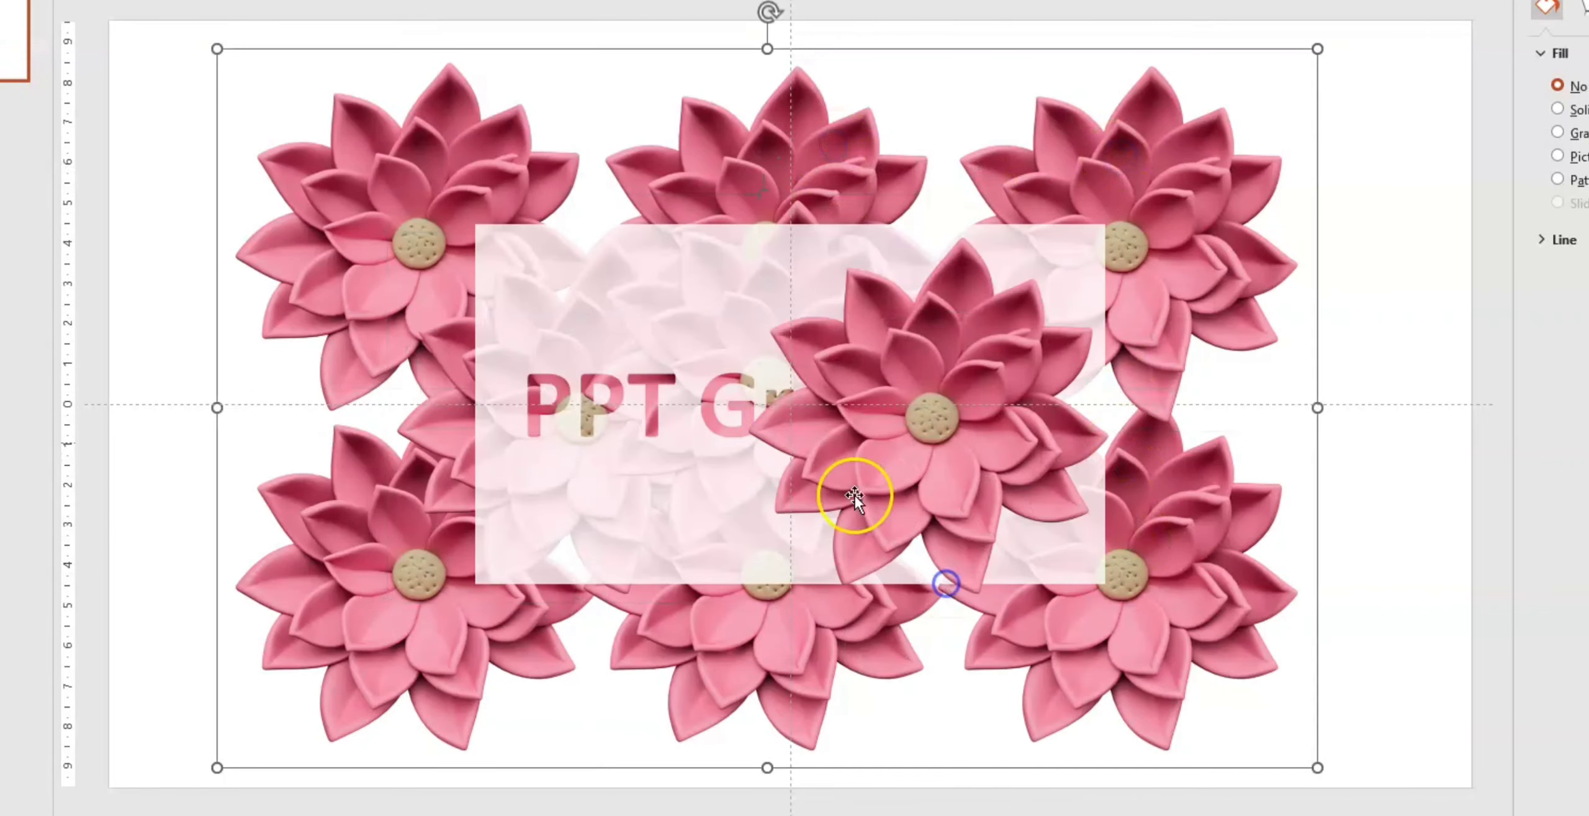
{"action": "left_click", "coordinate": [916, 344]}
{"action": "right_click", "coordinate": [921, 343]}
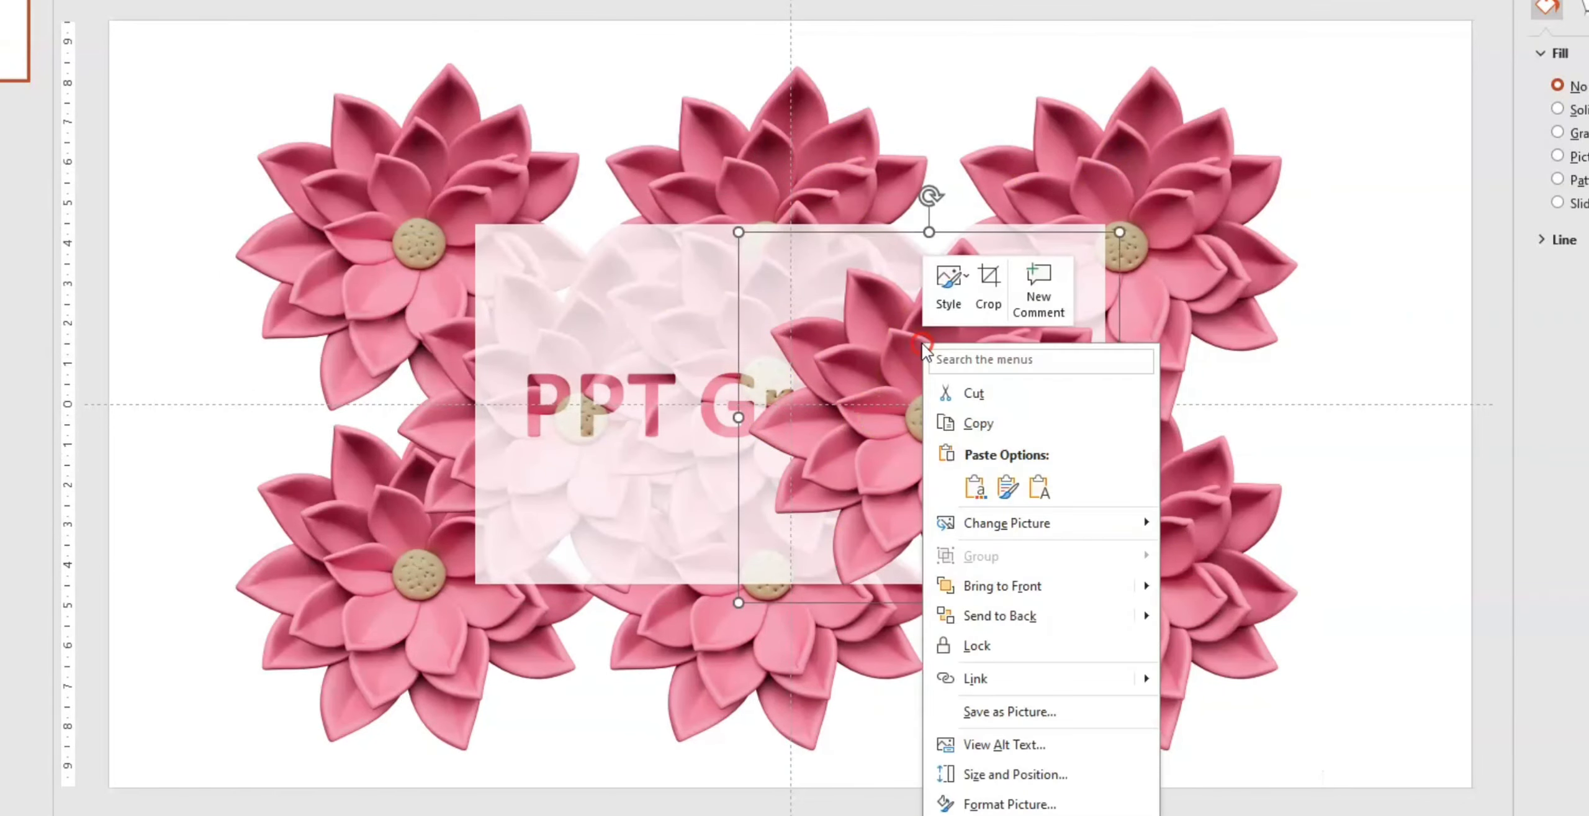
{"action": "left_click", "coordinate": [997, 605]}
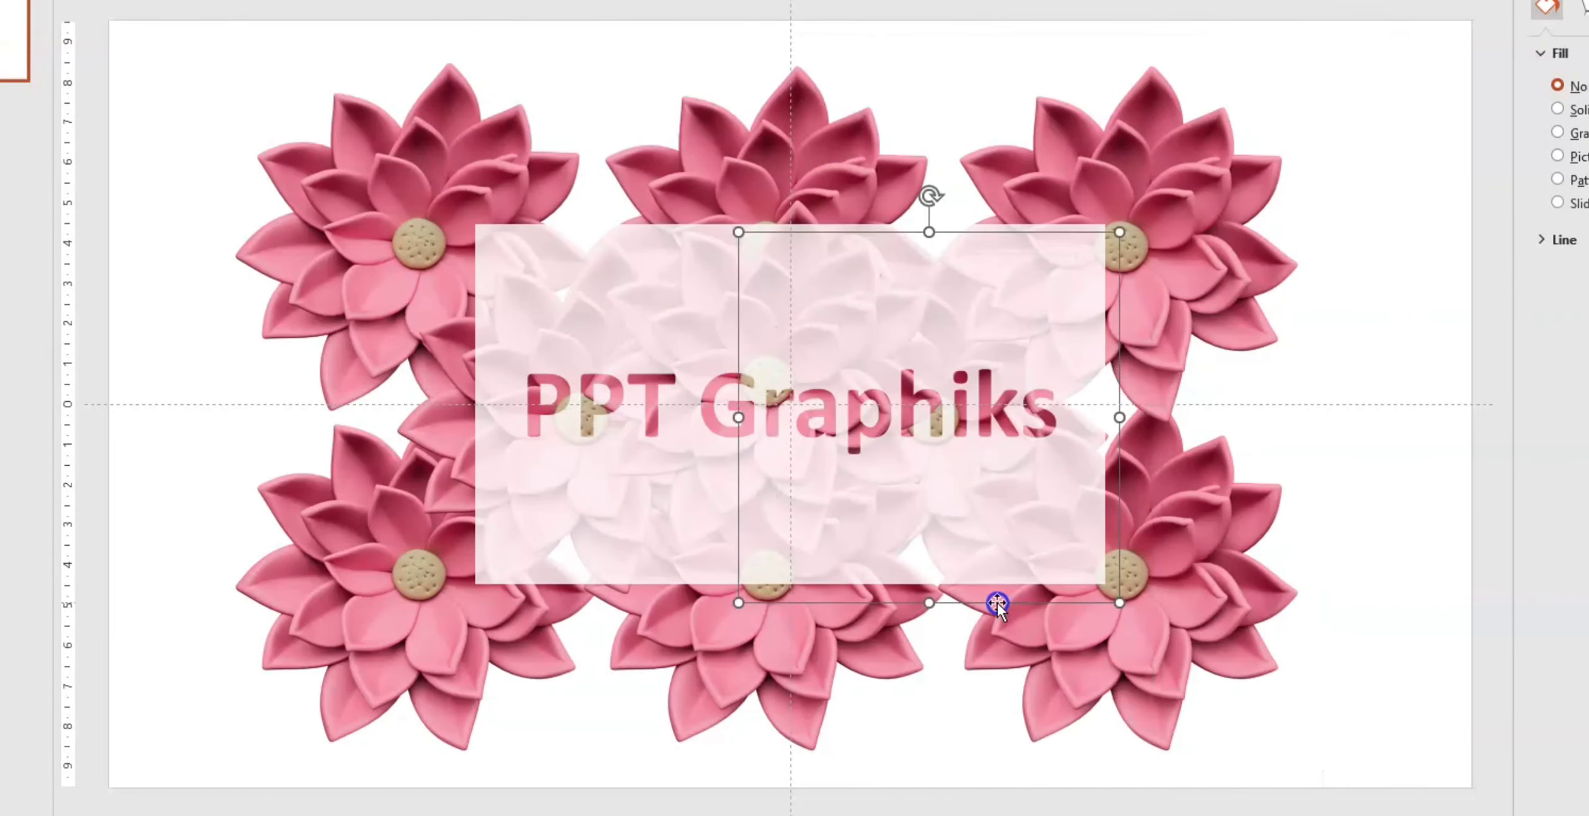
{"action": "left_click", "coordinate": [650, 338]}
- Ungroup the flowers into separate pictures with Ctrl+Shift+G and select the top-left flower
{"action": "left_click", "coordinate": [162, 289]}
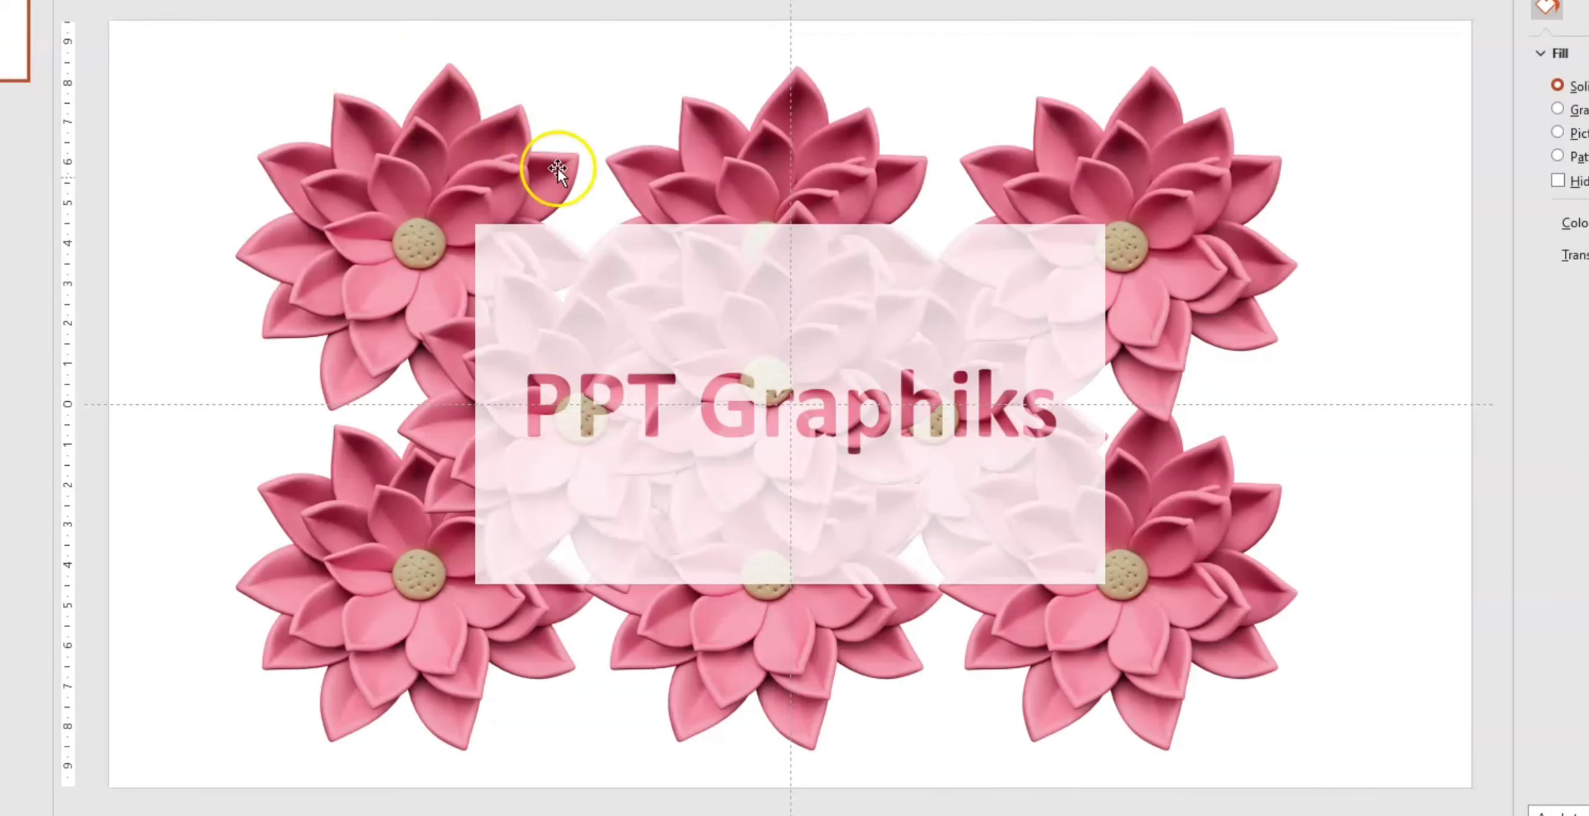
{"action": "left_click", "coordinate": [438, 152]}
{"action": "key", "text": "ctrl+shift+g"}
{"action": "left_click", "coordinate": [97, 124]}
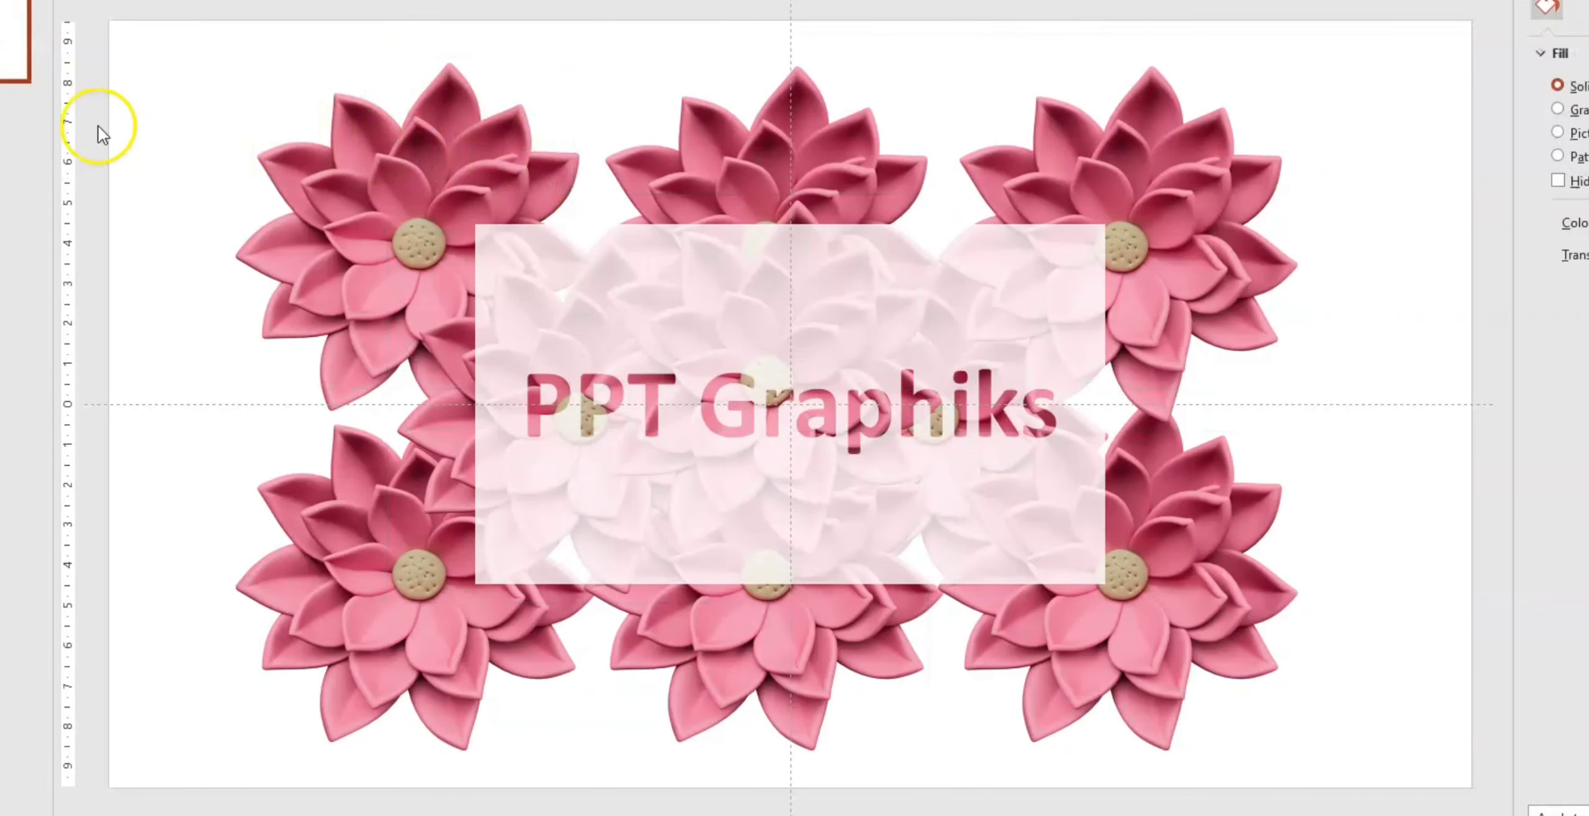
{"action": "right_click", "coordinate": [2, 1]}
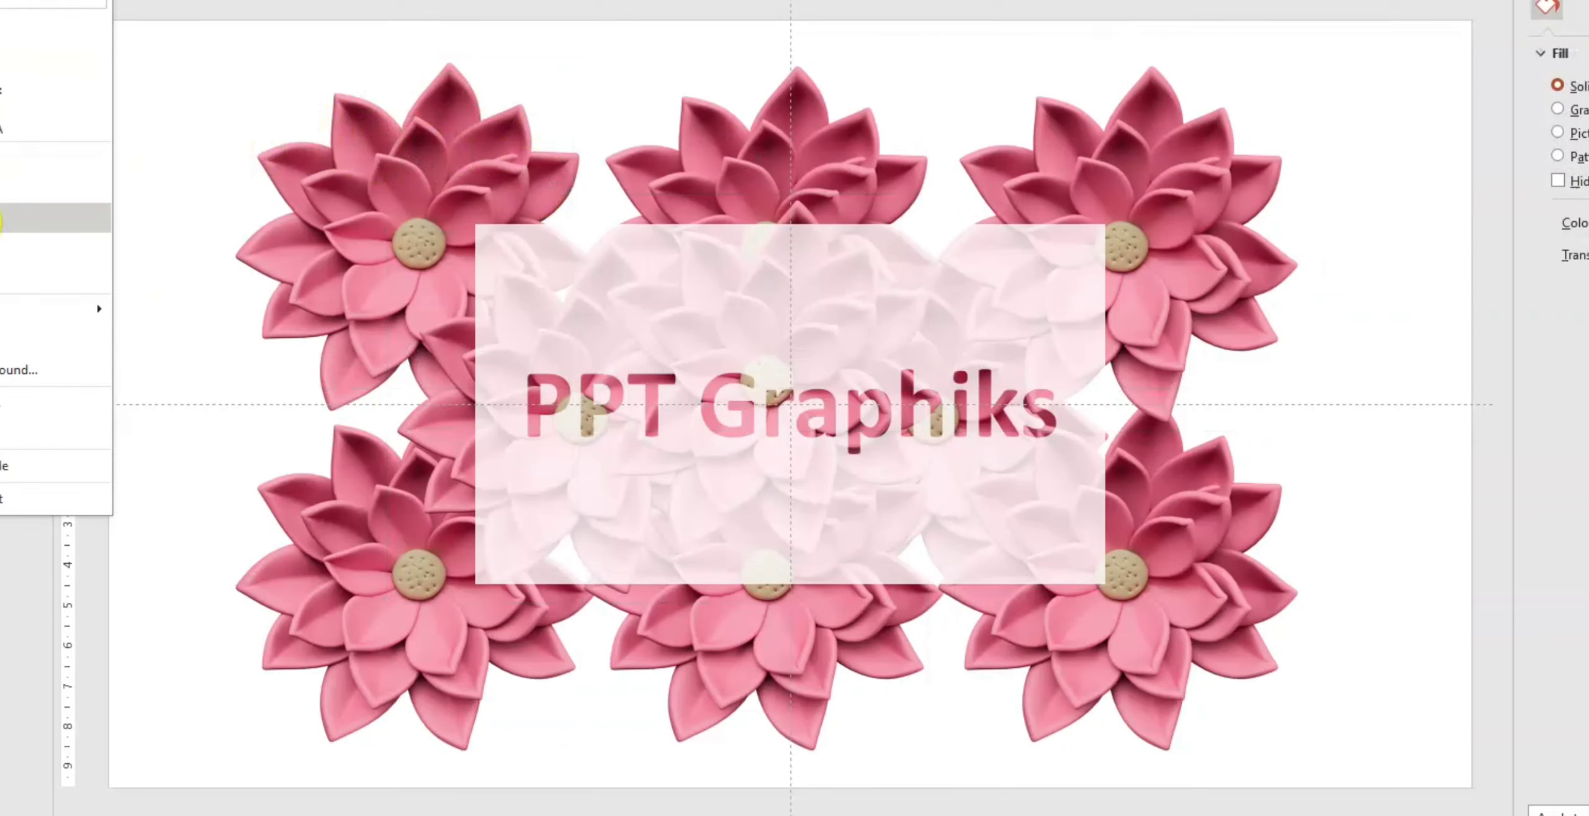
{"action": "left_click", "coordinate": [382, 211]}
{"action": "left_click", "coordinate": [380, 208]}
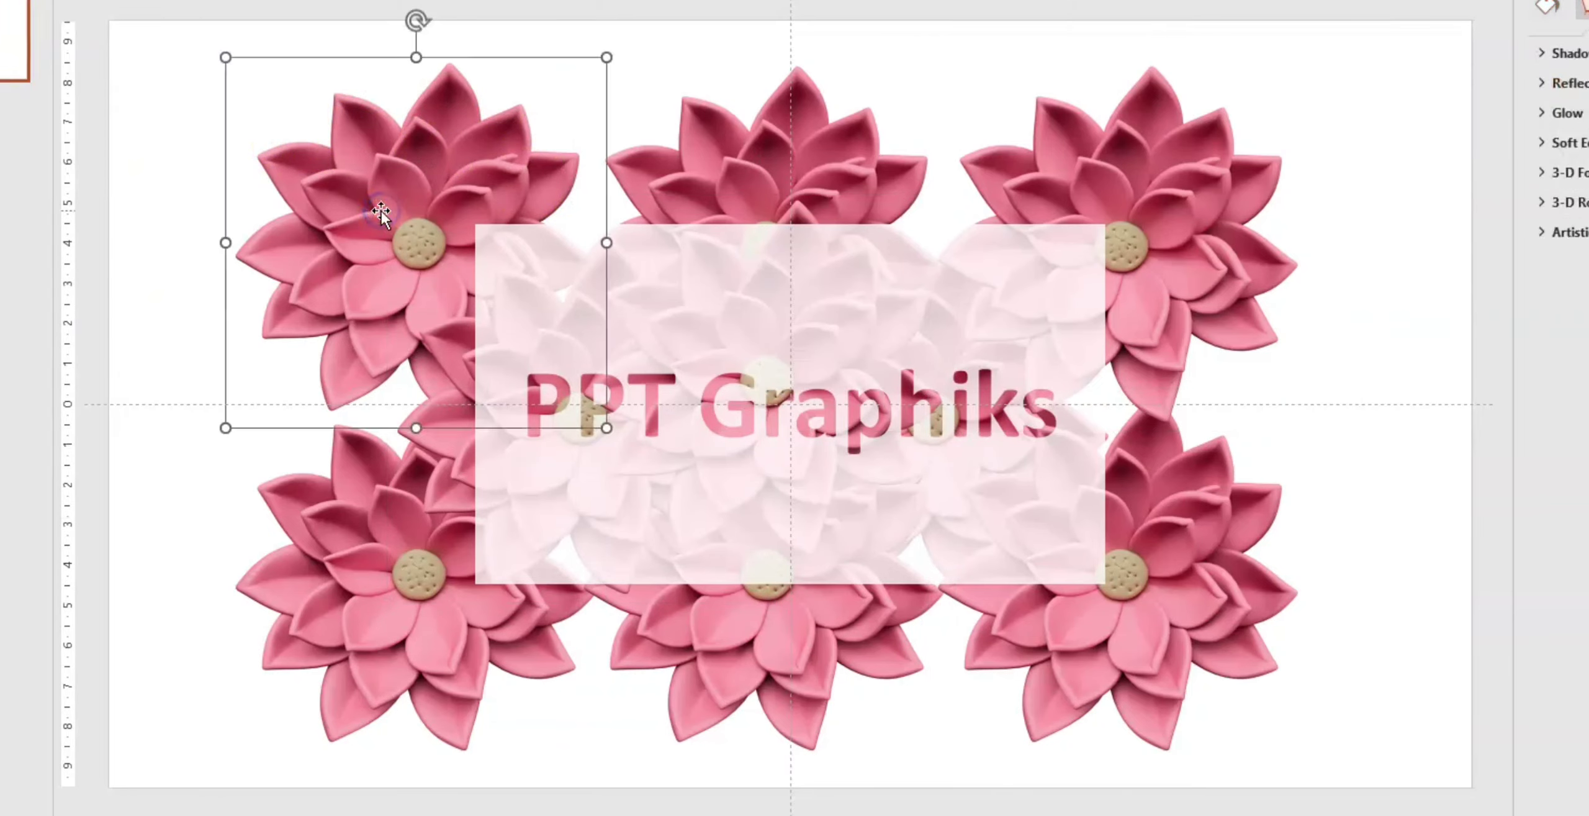
- Try moving and resizing the top-left flower, undoing the attempts
{"action": "left_click_drag", "start_coordinate": [380, 208], "coordinate": [497, 200]}
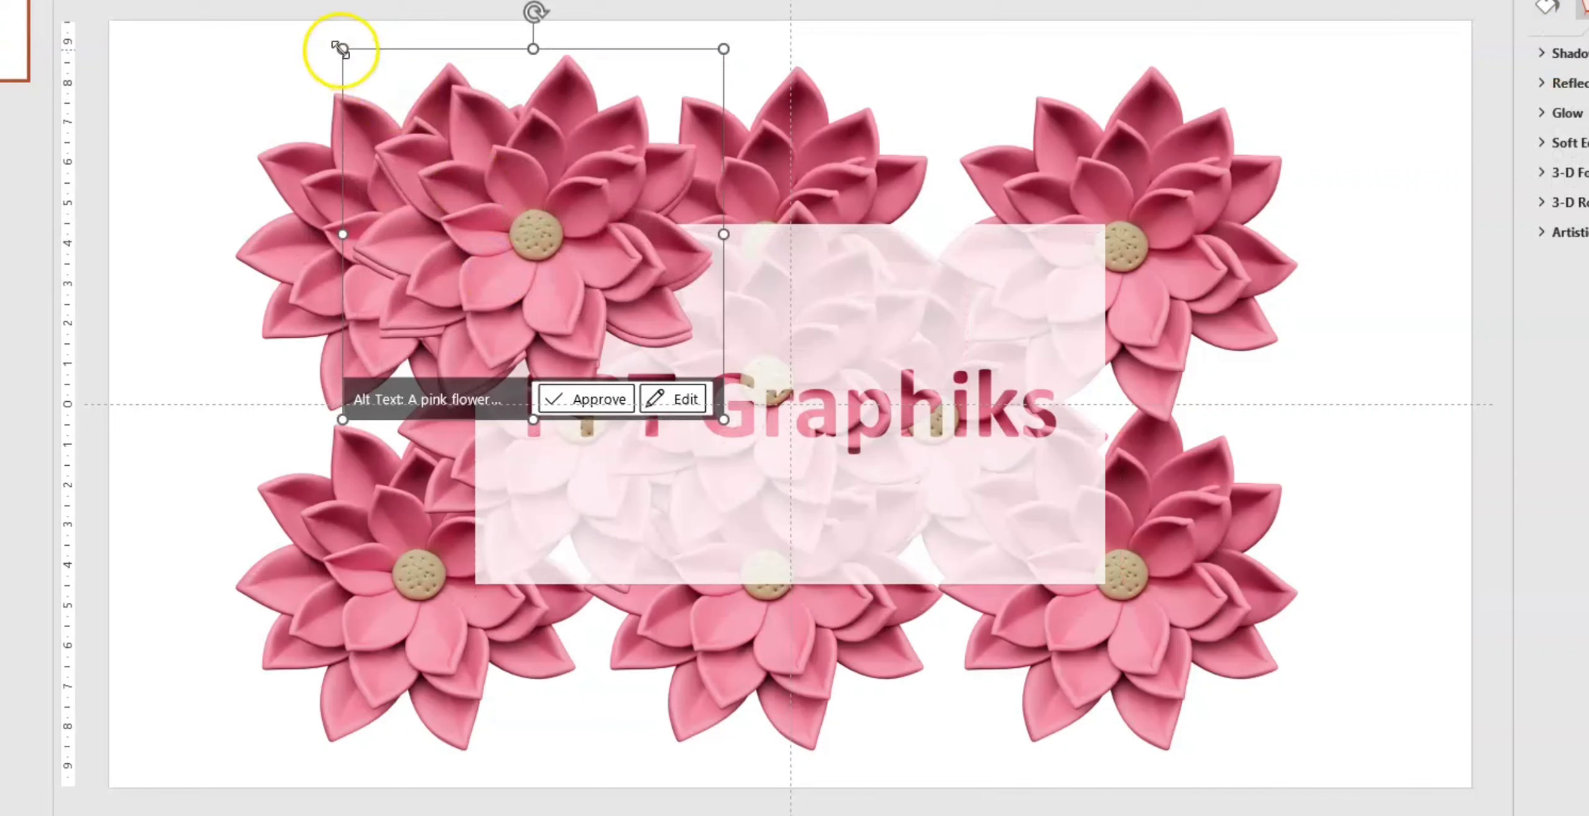
{"action": "left_click_drag", "start_coordinate": [340, 49], "coordinate": [596, 270]}
{"action": "key", "text": "ctrl+z"}
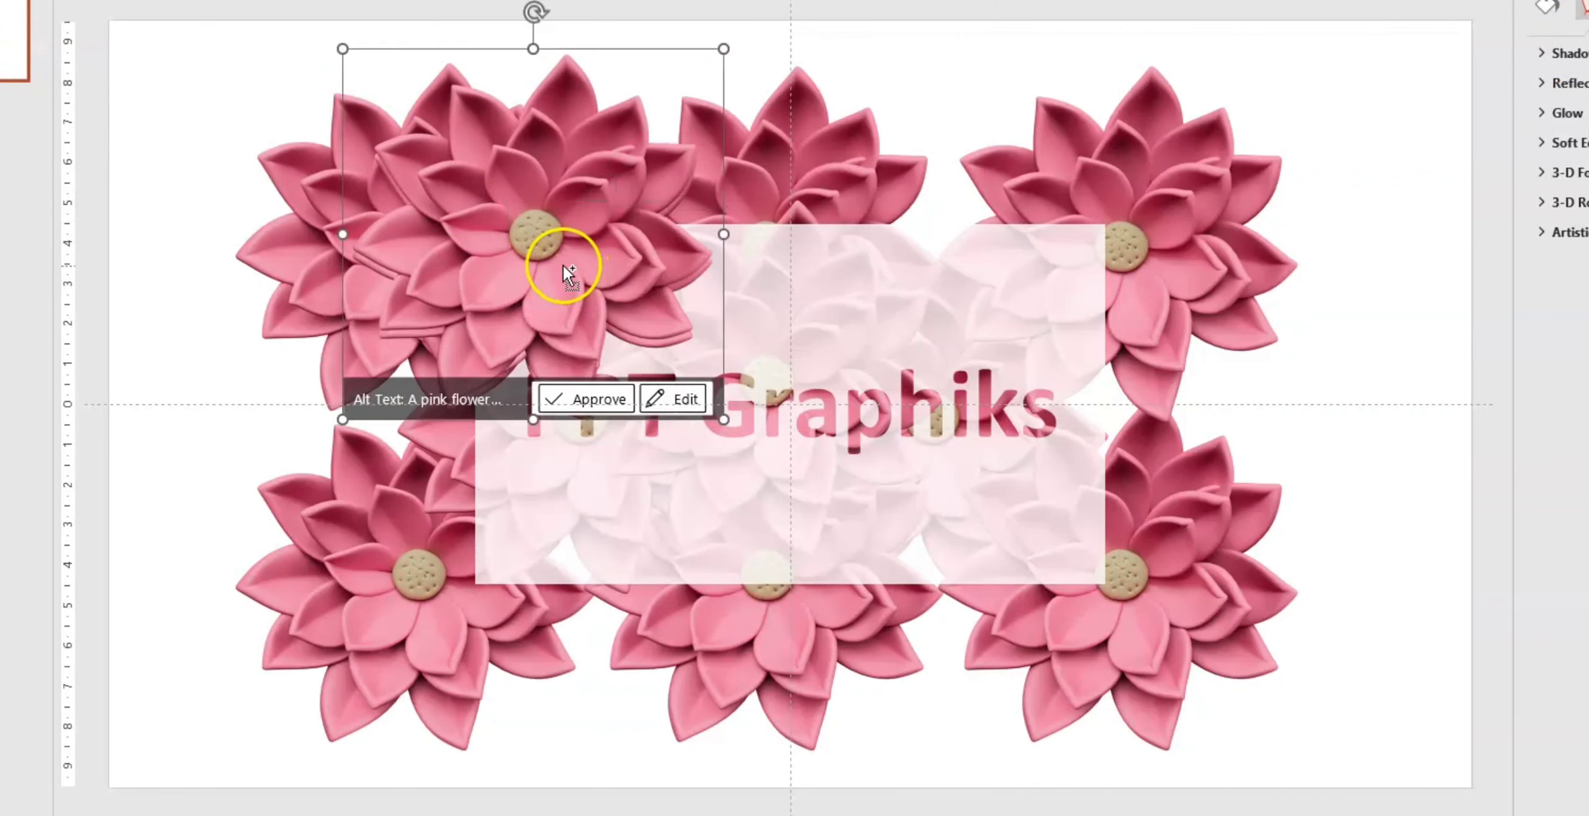
{"action": "left_click_drag", "start_coordinate": [344, 47], "coordinate": [544, 287]}
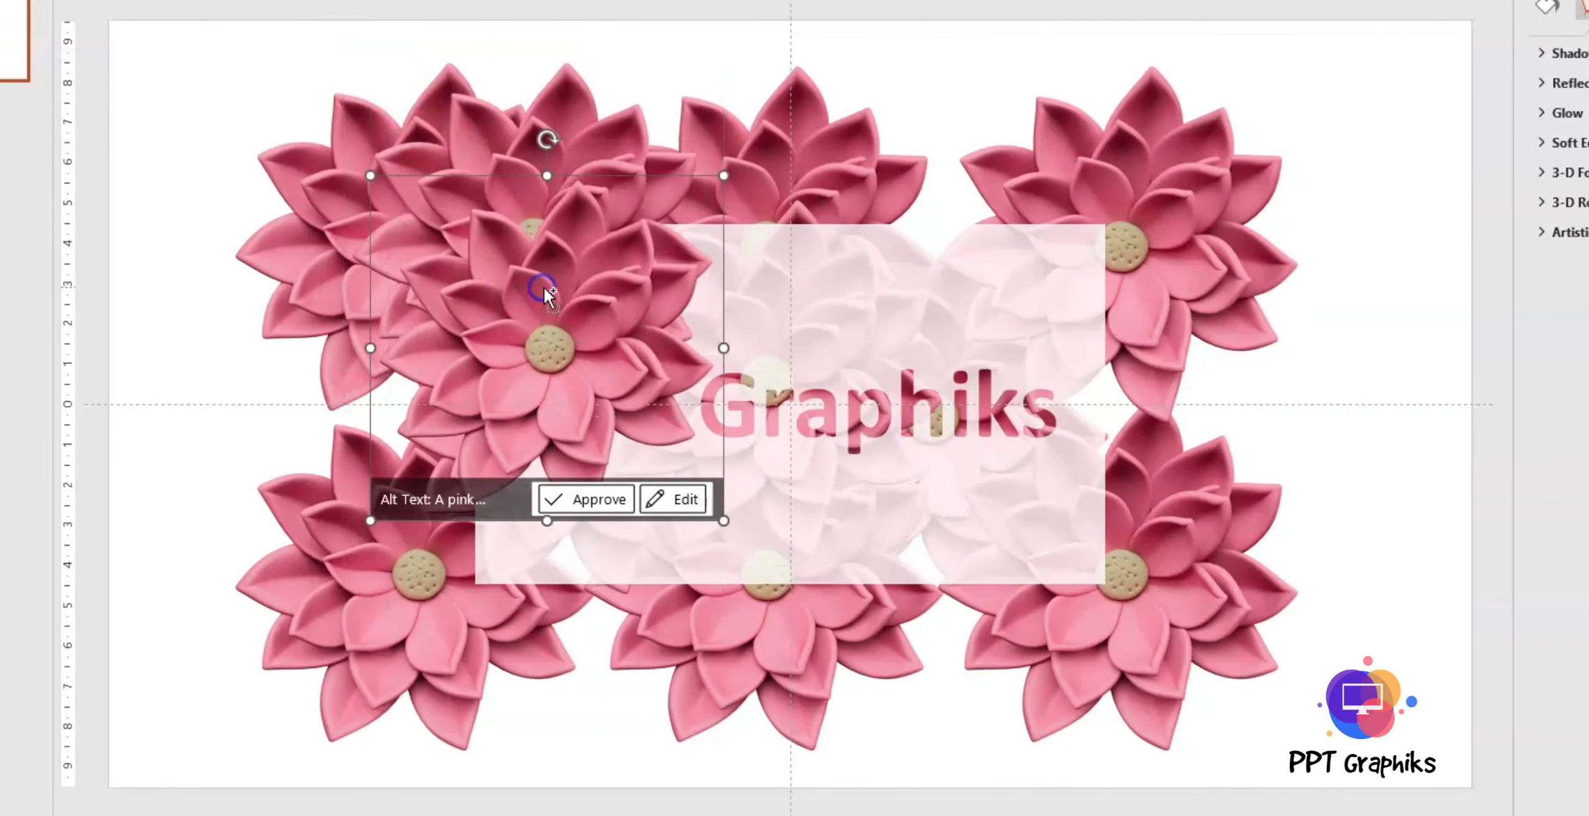
{"action": "key", "text": "ctrl+z"}
{"action": "left_click", "coordinate": [723, 413]}
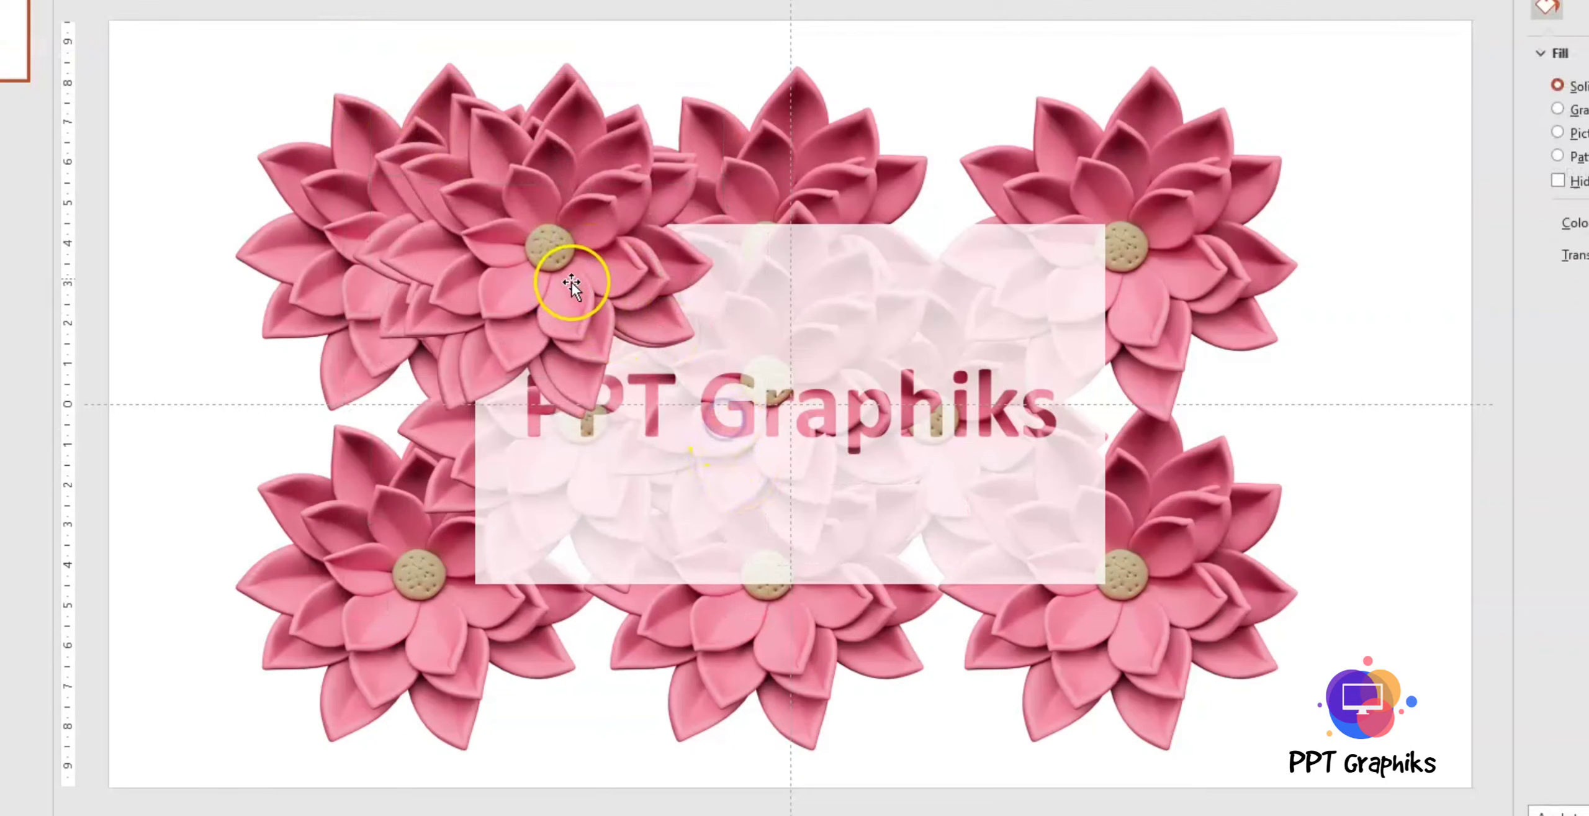
- Shrink one flower onto the panel's top-right corner, then shrink the top-left flower
{"action": "mouse_move", "coordinate": [519, 210]}
{"action": "left_mouse_down"}
{"action": "mouse_move", "coordinate": [650, 366]}
{"action": "mouse_move", "coordinate": [1060, 526]}
{"action": "left_mouse_up"}
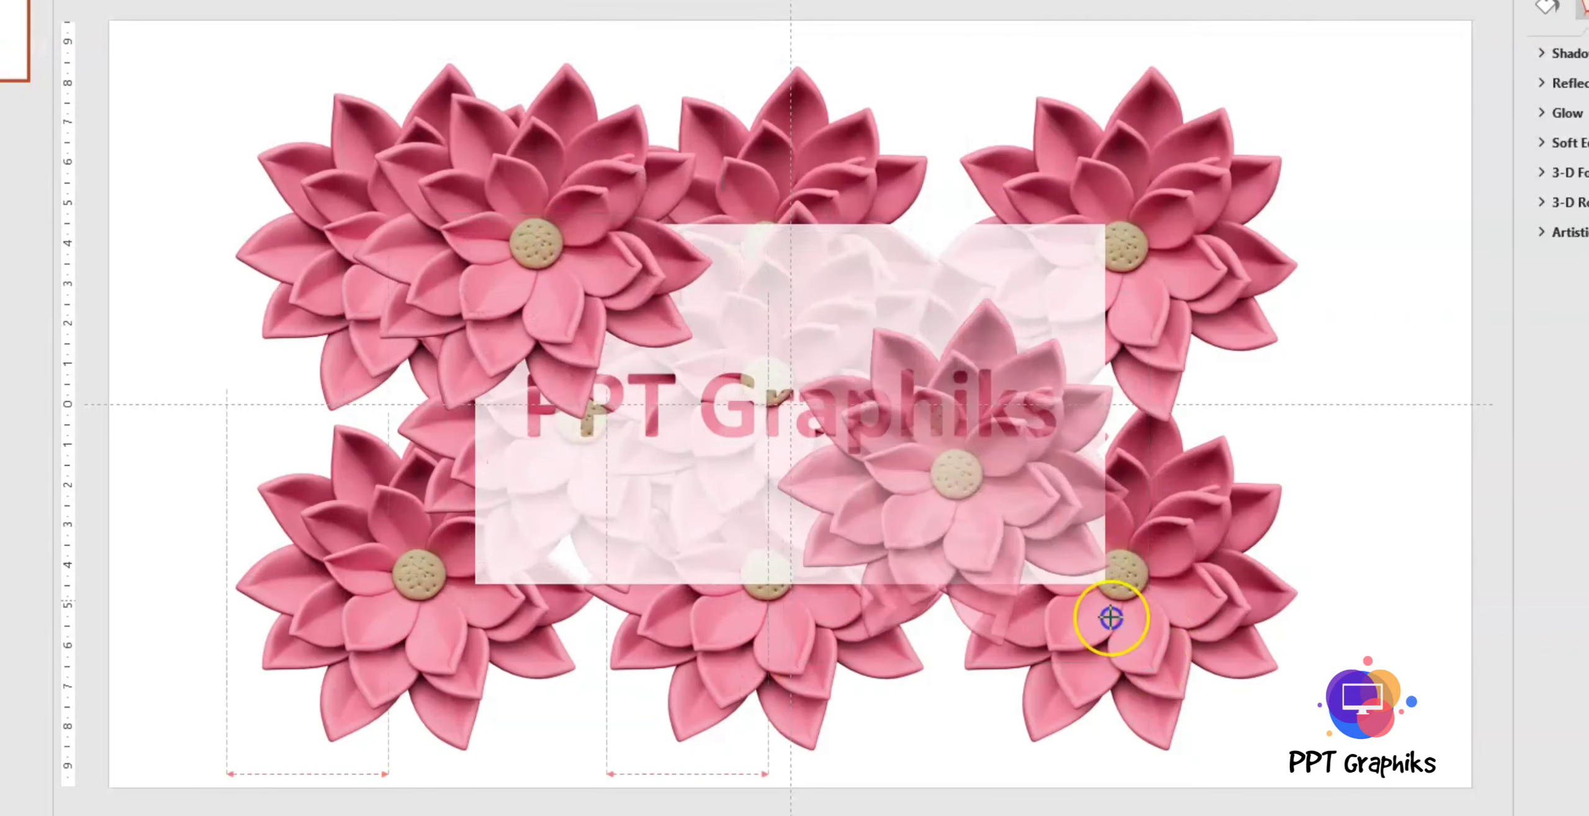
{"action": "left_click_drag", "start_coordinate": [1148, 661], "coordinate": [961, 450]}
{"action": "mouse_move", "coordinate": [875, 368]}
{"action": "left_mouse_down"}
{"action": "mouse_move", "coordinate": [1043, 292]}
{"action": "mouse_move", "coordinate": [1055, 263]}
{"action": "left_mouse_up"}
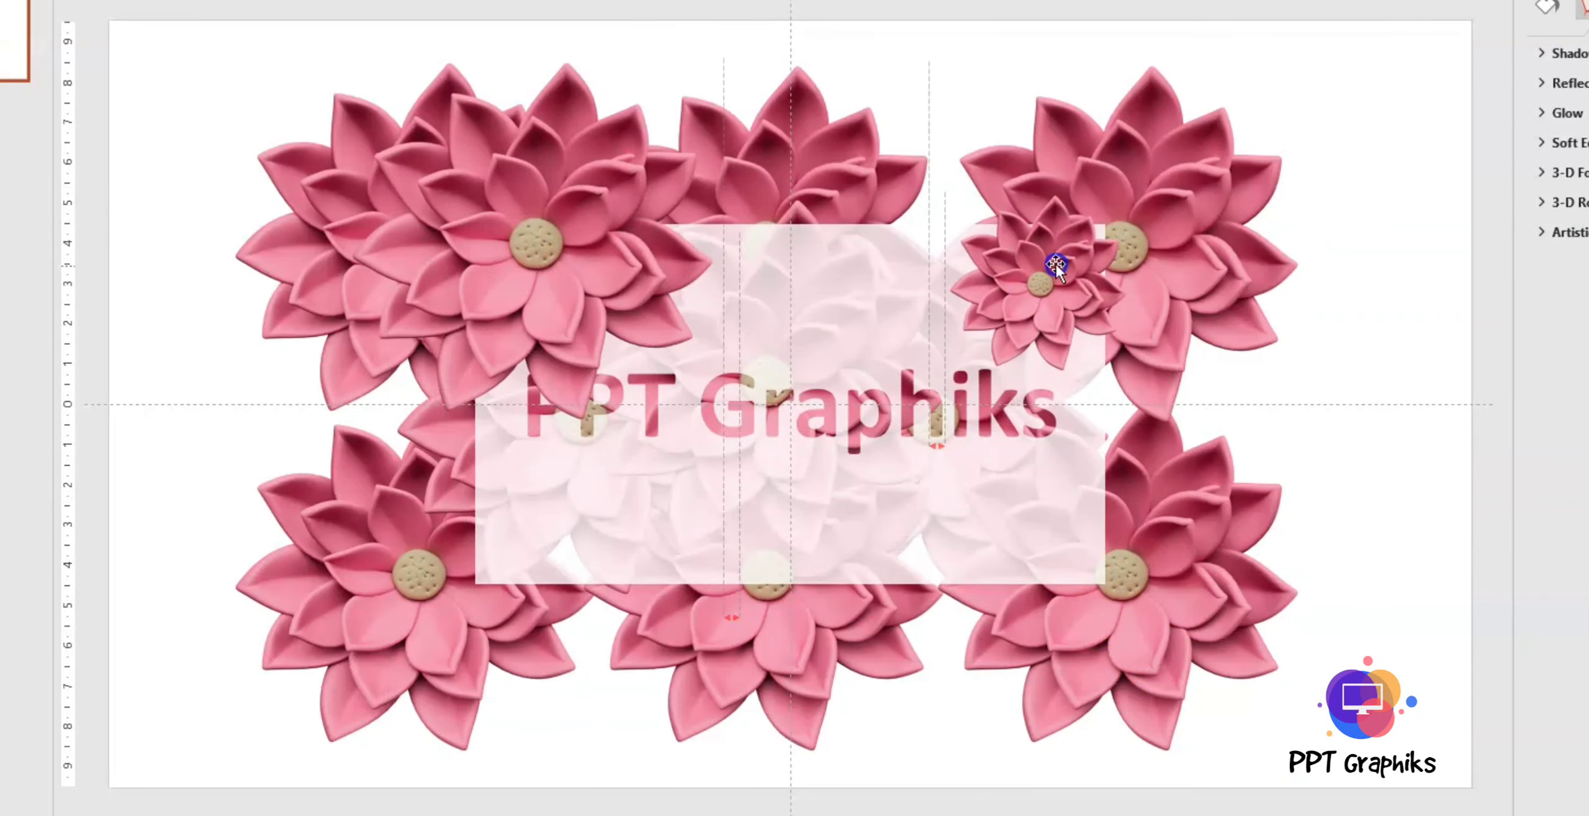
{"action": "left_click", "coordinate": [503, 240]}
{"action": "mouse_move", "coordinate": [343, 57]}
{"action": "left_mouse_down"}
{"action": "mouse_move", "coordinate": [586, 297]}
{"action": "mouse_move", "coordinate": [520, 226]}
{"action": "left_mouse_up"}
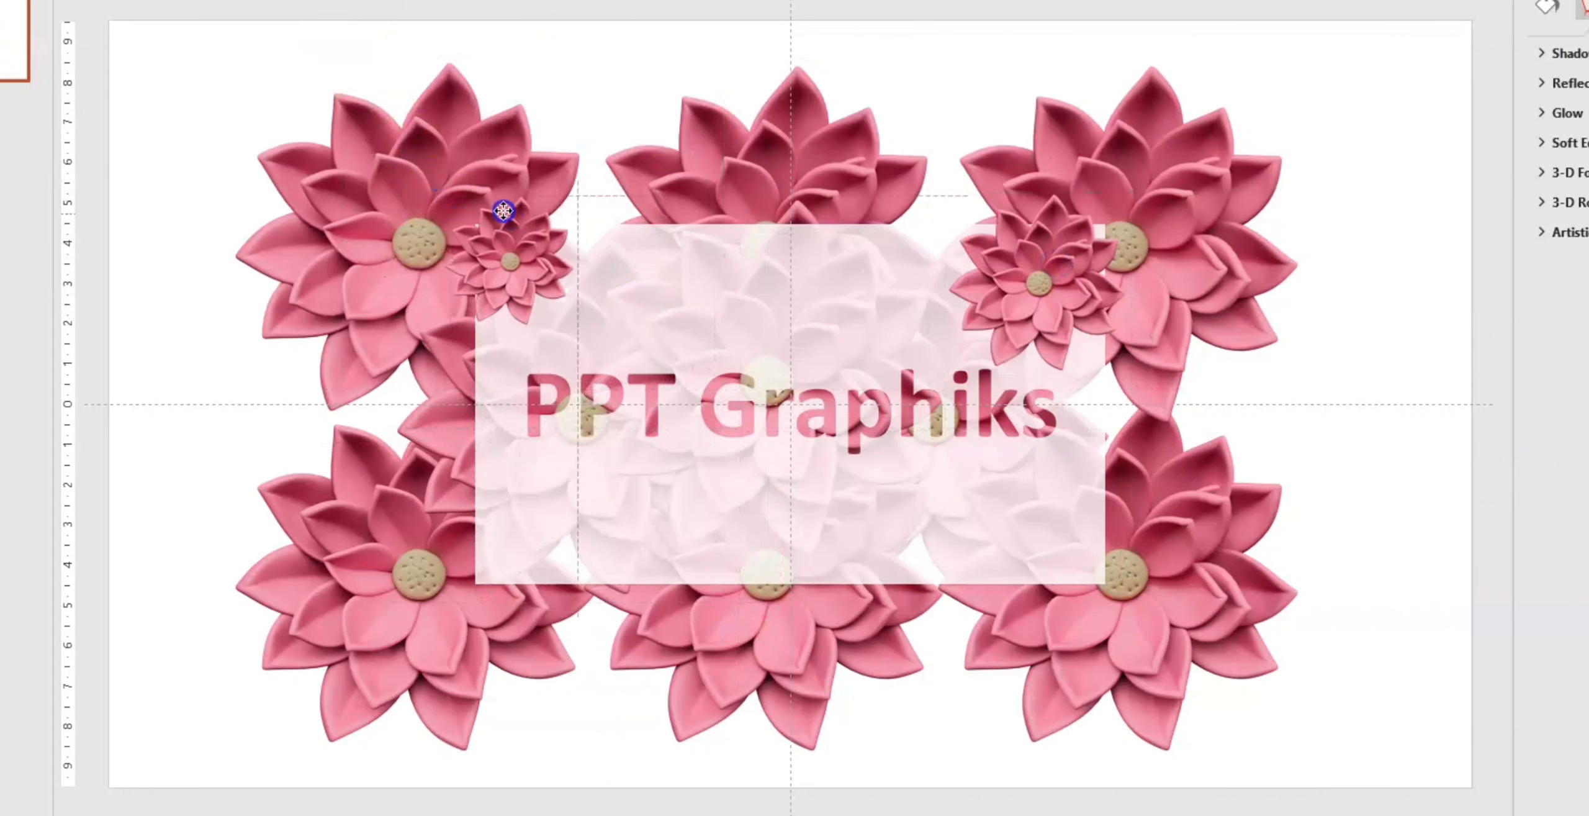
- Enlarge the top-left accent flower to medium size over the rectangle
{"action": "left_click", "coordinate": [1064, 253]}
{"action": "left_click", "coordinate": [509, 278]}
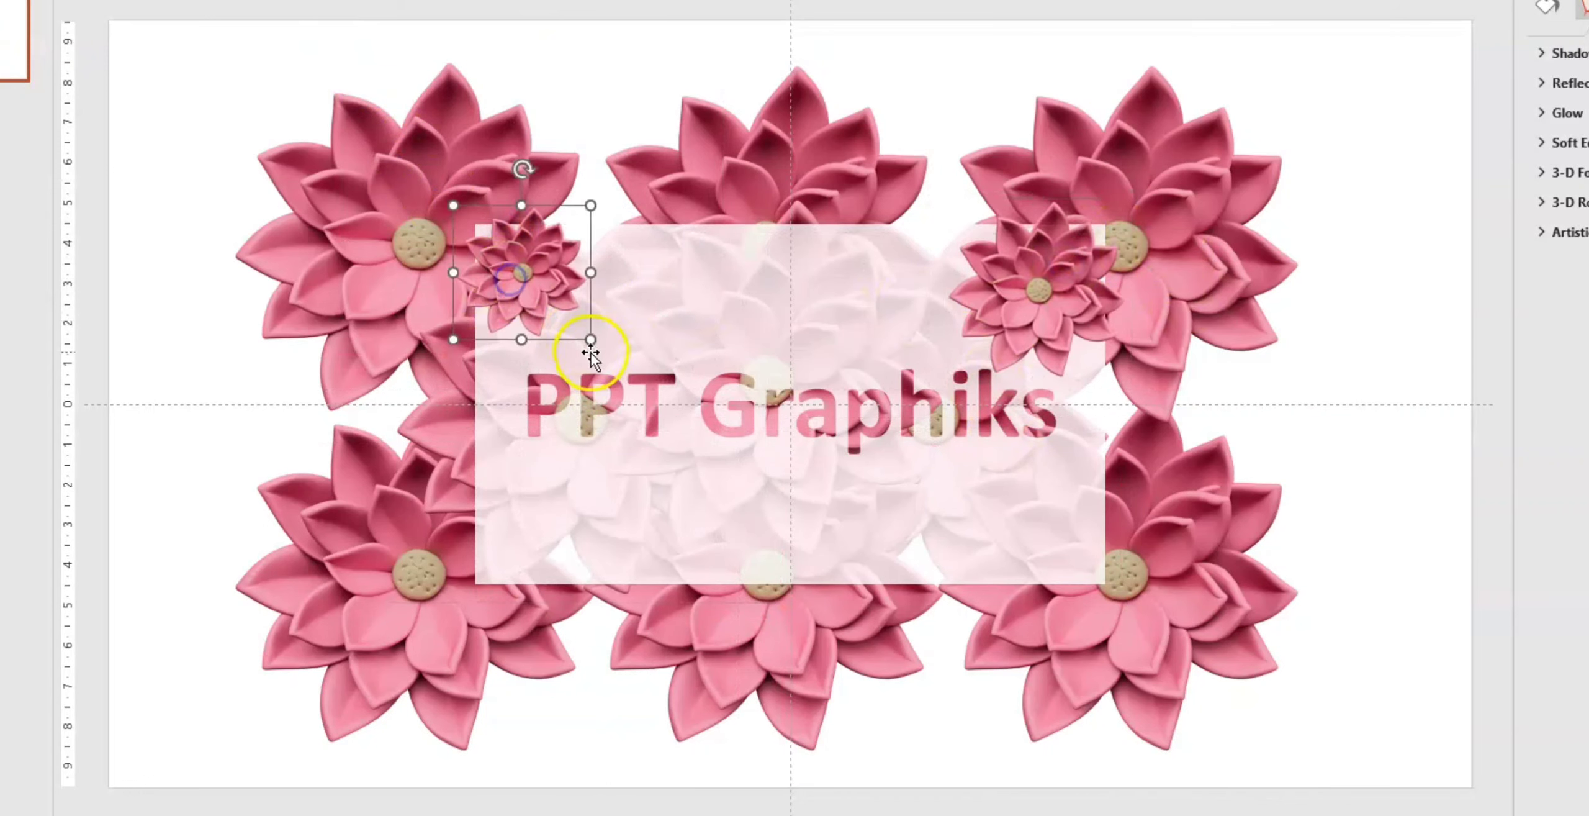
{"action": "left_click_drag", "start_coordinate": [585, 344], "coordinate": [693, 439]}
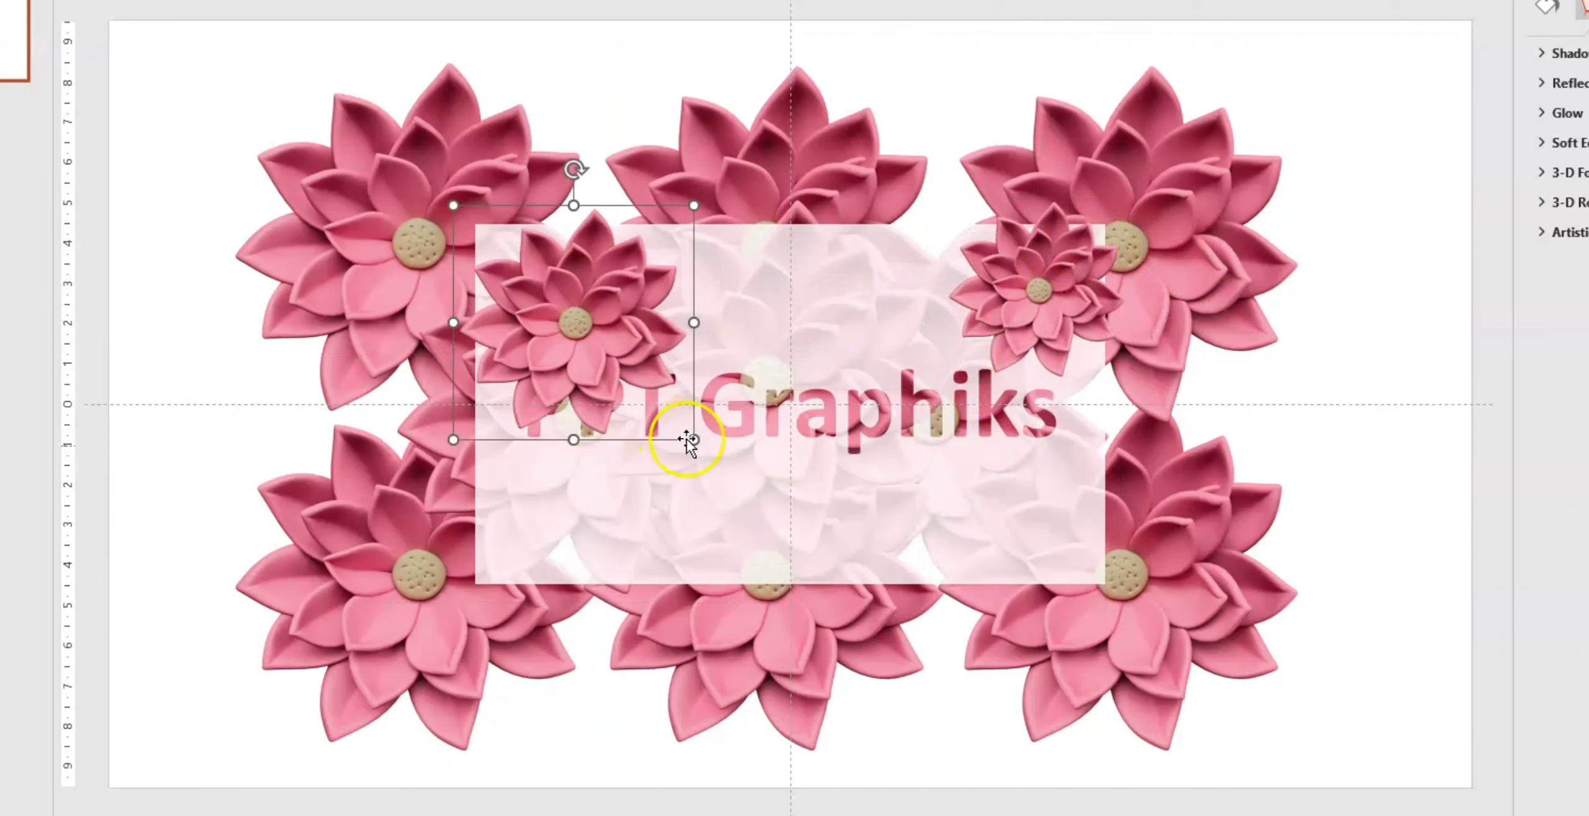
{"action": "left_click", "coordinate": [758, 520], "text": "shift"}
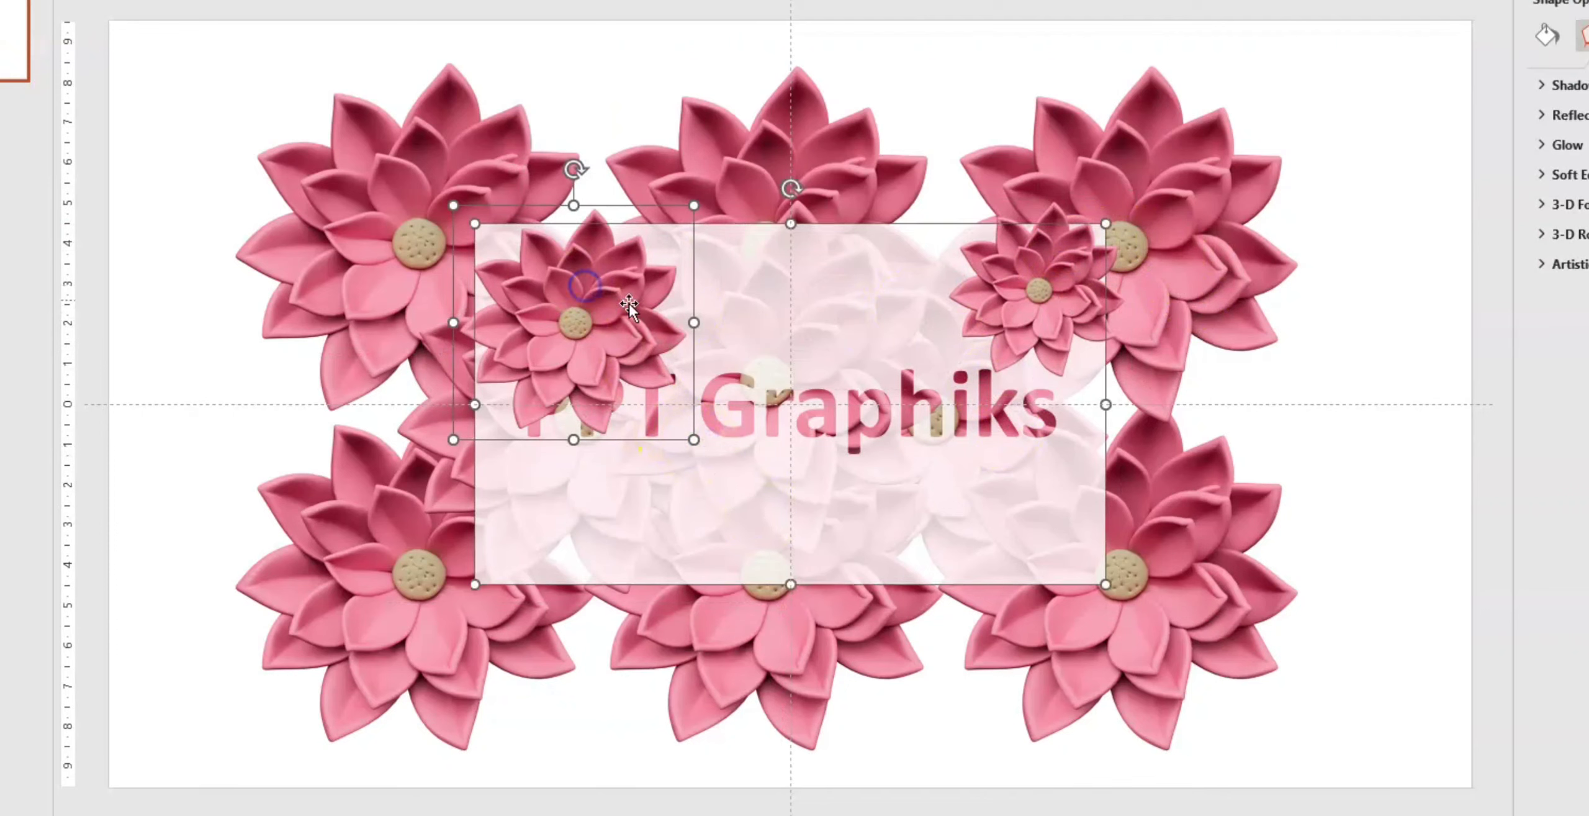
{"action": "key", "text": "ctrl+z"}
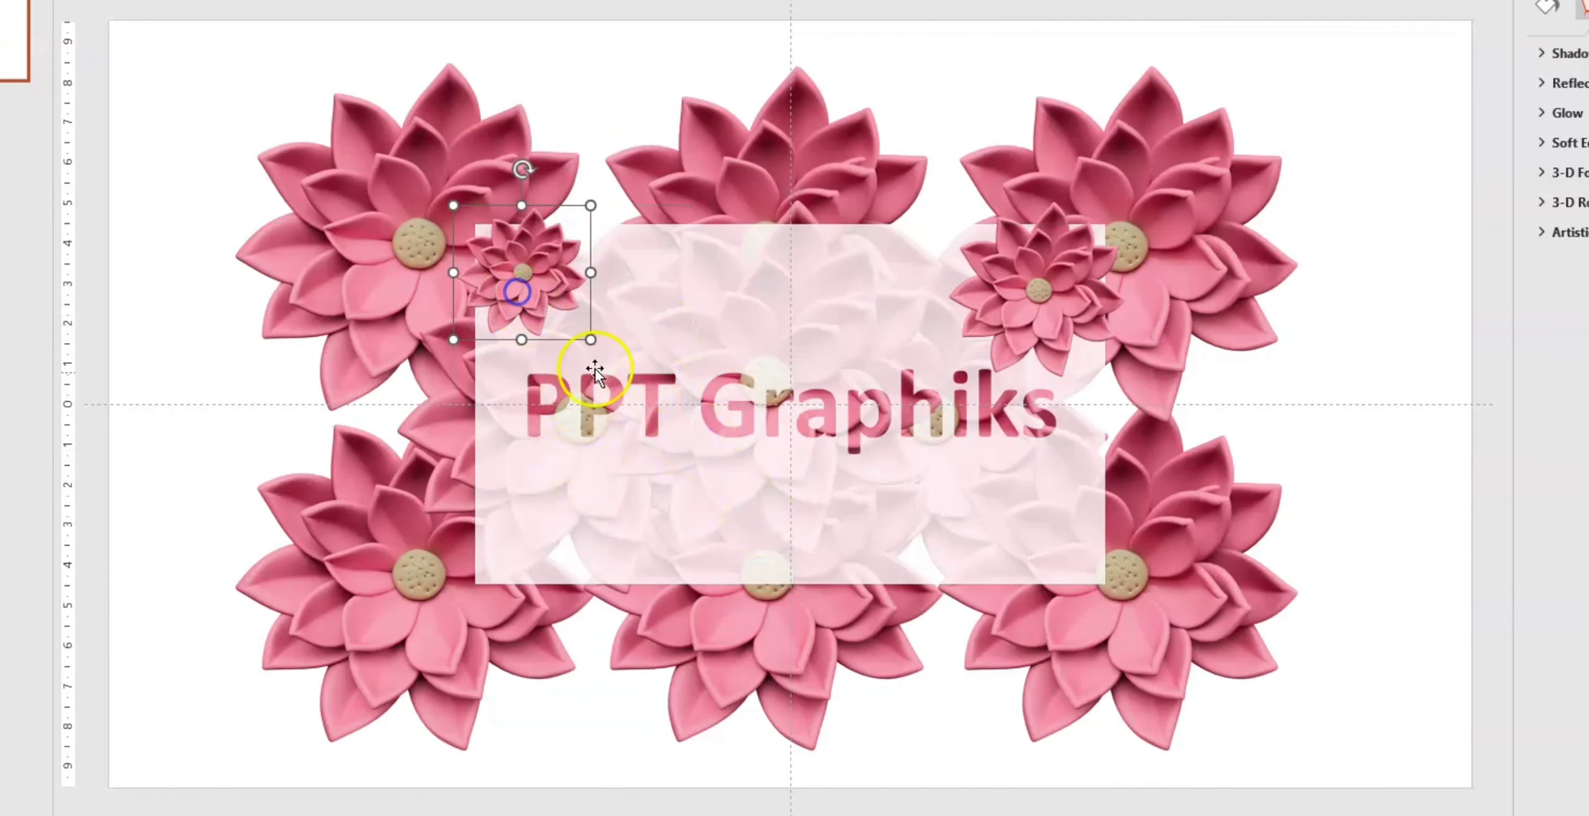
{"action": "left_click_drag", "start_coordinate": [590, 337], "coordinate": [742, 489]}
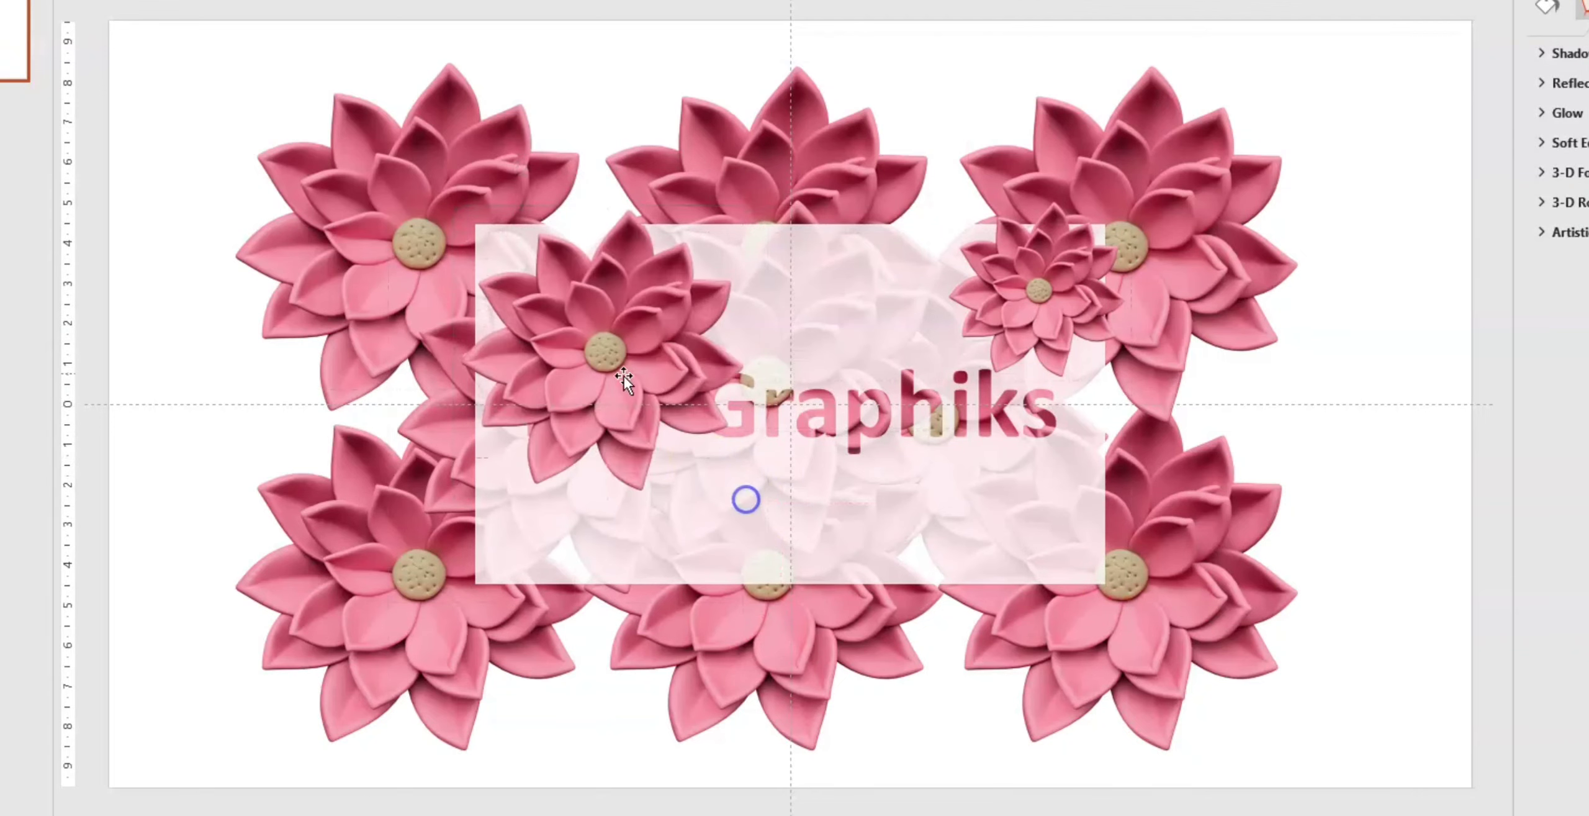
- Enlarge and reposition the right accent flower, then place a copy of the left flower lower down
{"action": "left_click", "coordinate": [1016, 313]}
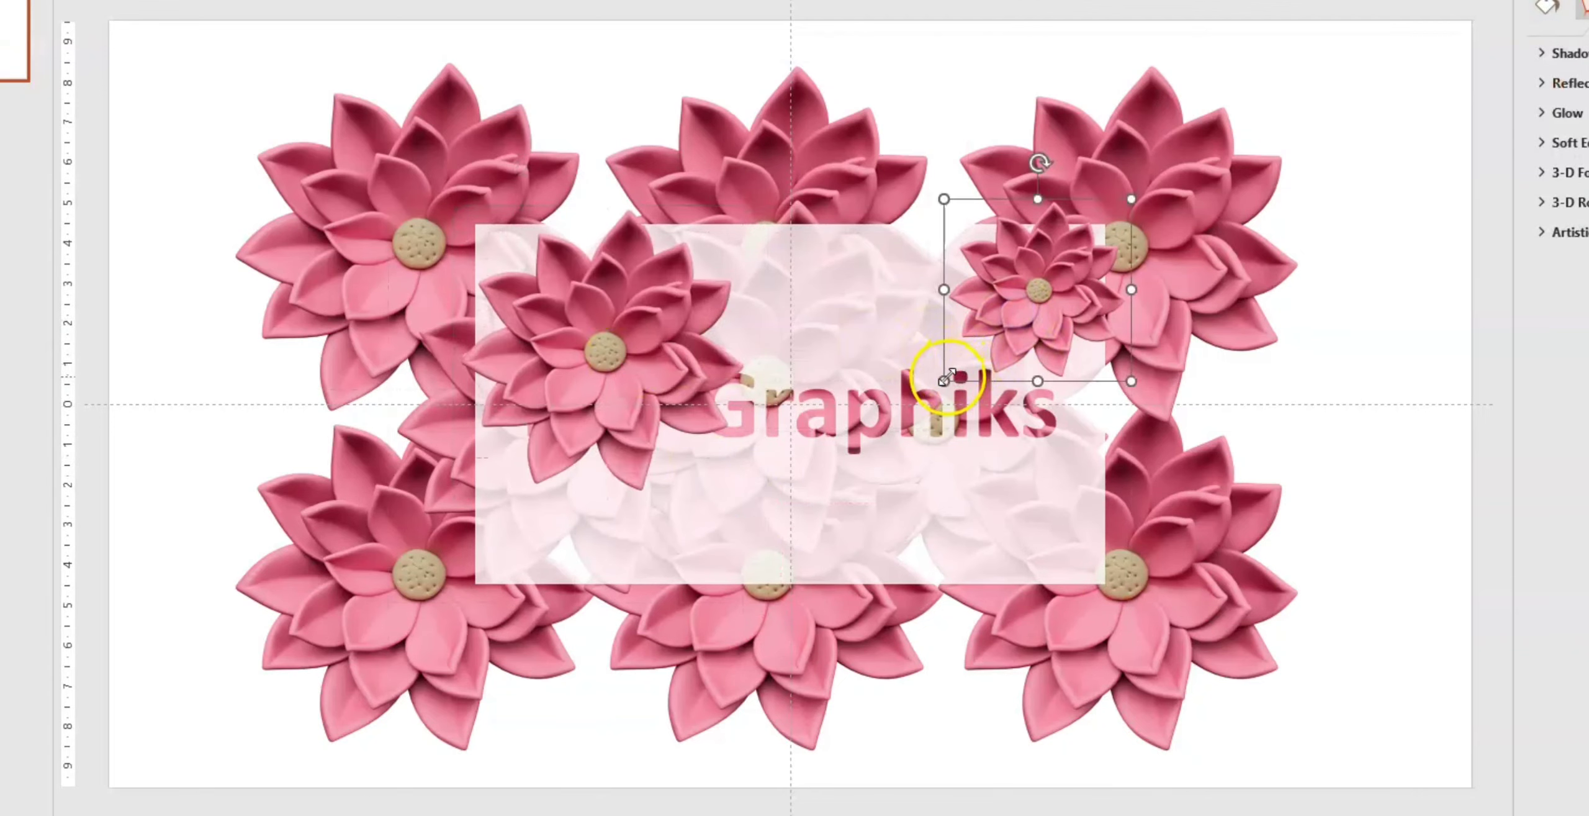
{"action": "left_click_drag", "start_coordinate": [929, 365], "coordinate": [914, 401]}
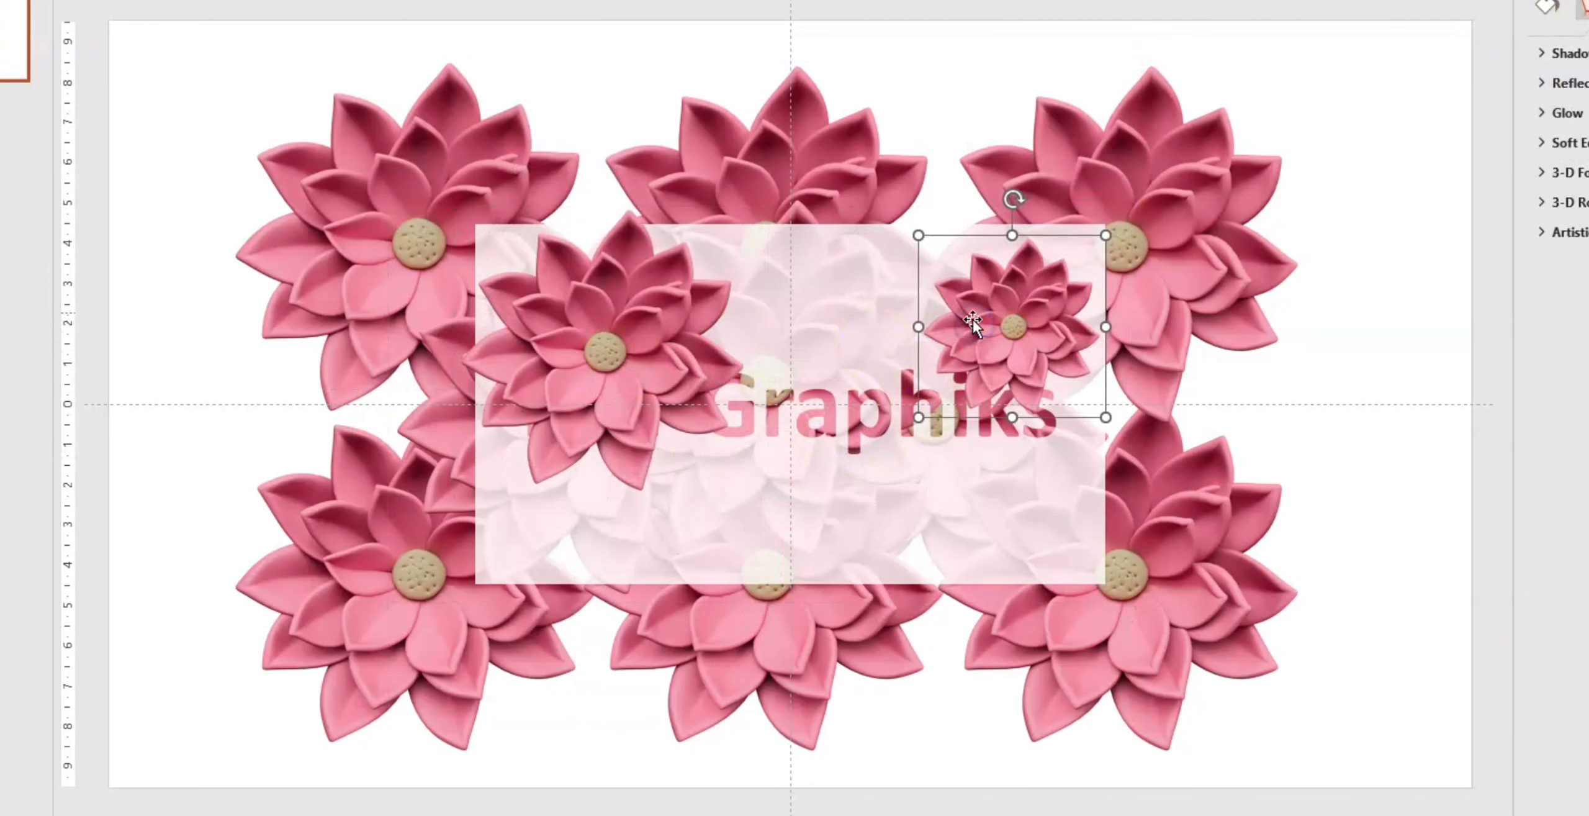
{"action": "left_click", "coordinate": [1001, 320]}
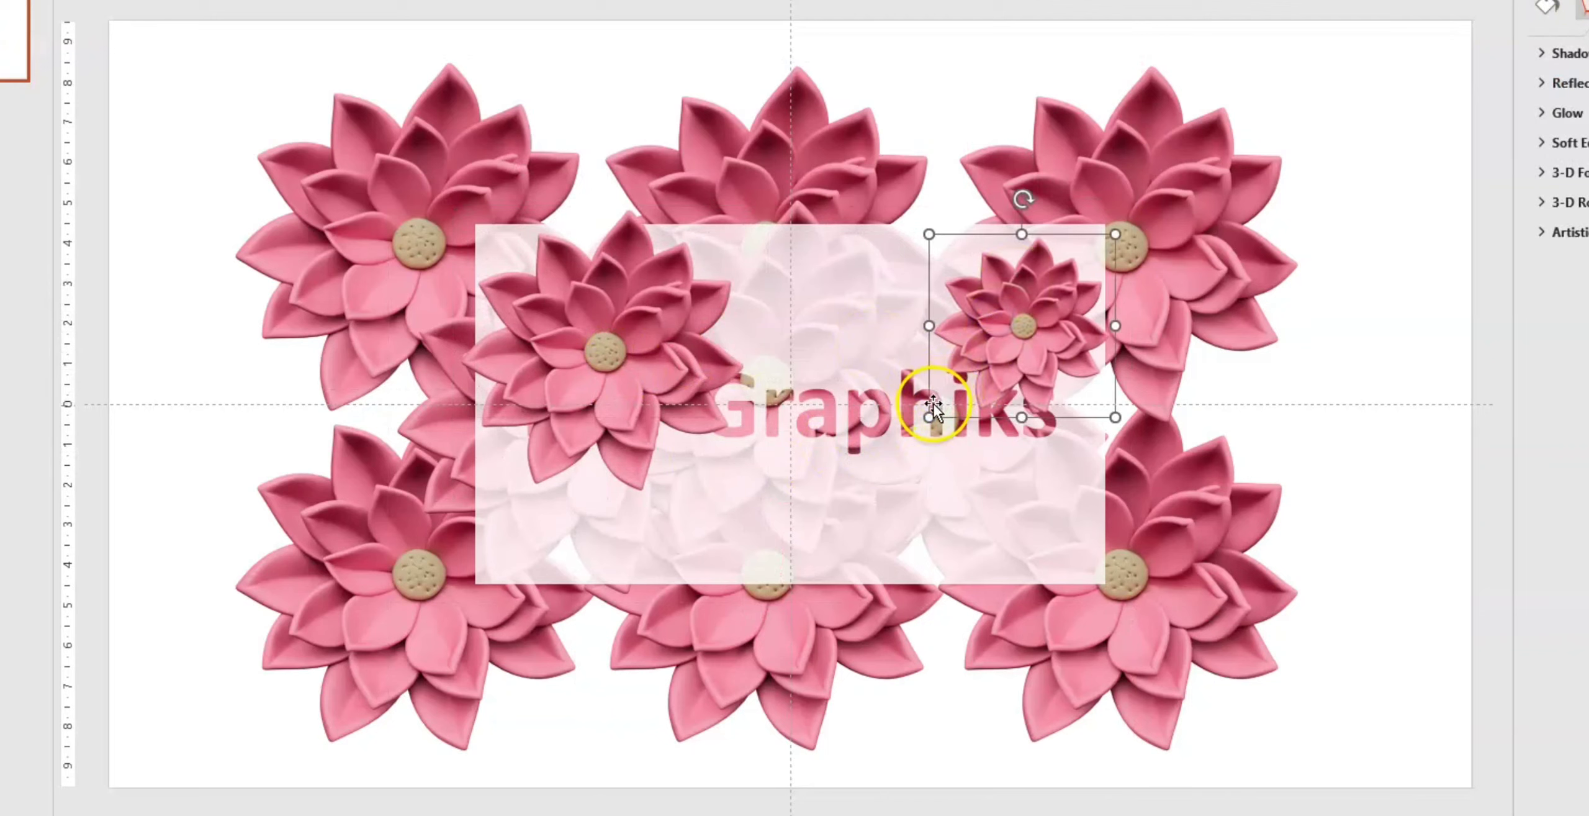
{"action": "left_click_drag", "start_coordinate": [929, 417], "coordinate": [819, 497]}
{"action": "left_click_drag", "start_coordinate": [1064, 270], "coordinate": [1094, 233]}
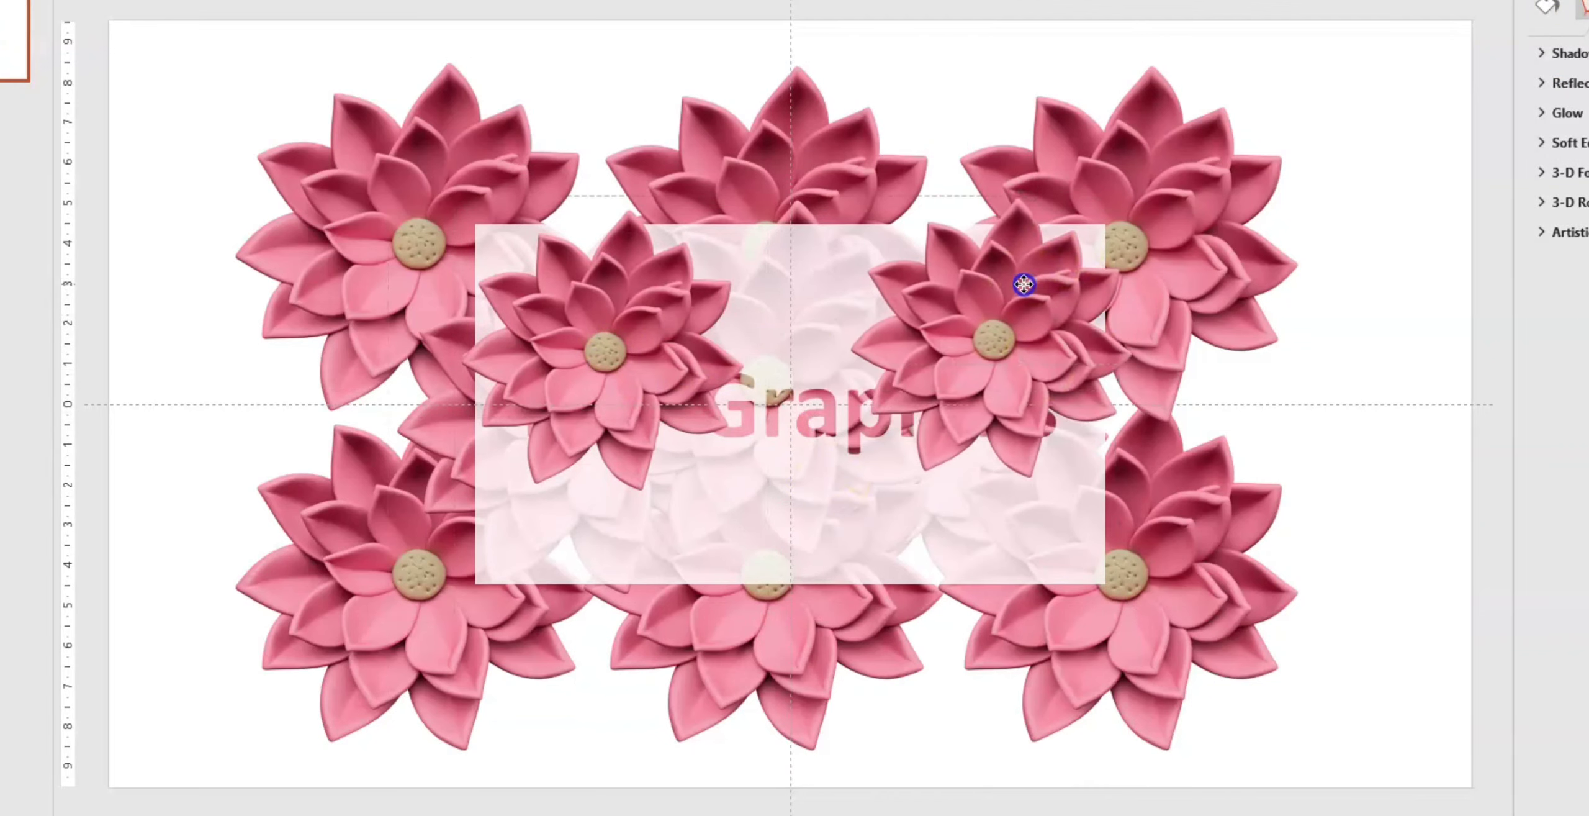
{"action": "left_click_drag", "start_coordinate": [631, 312], "coordinate": [617, 294]}
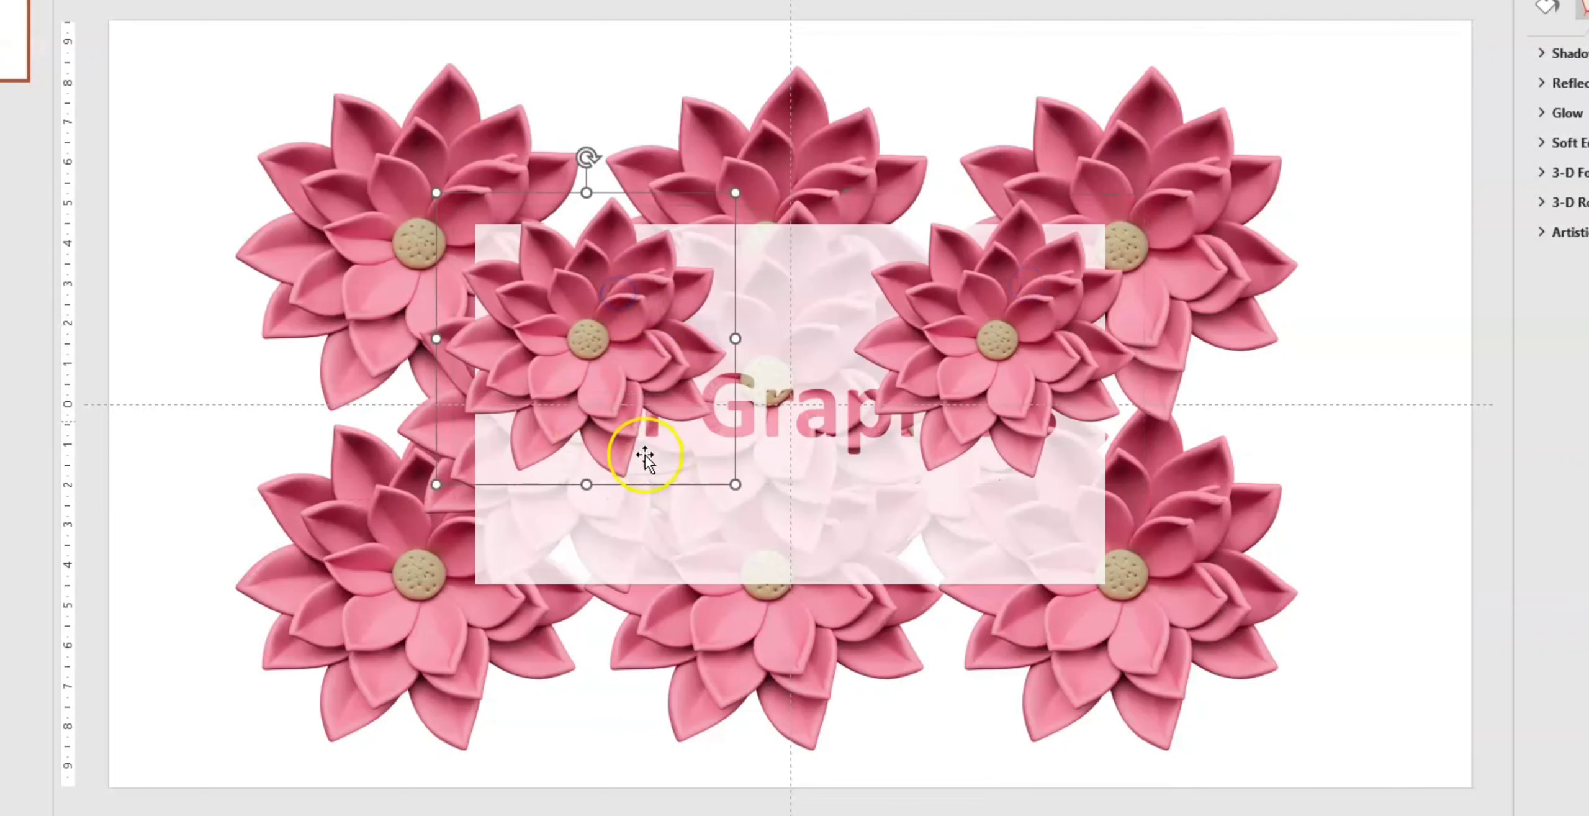
{"action": "left_click_drag", "start_coordinate": [627, 441], "coordinate": [679, 437]}
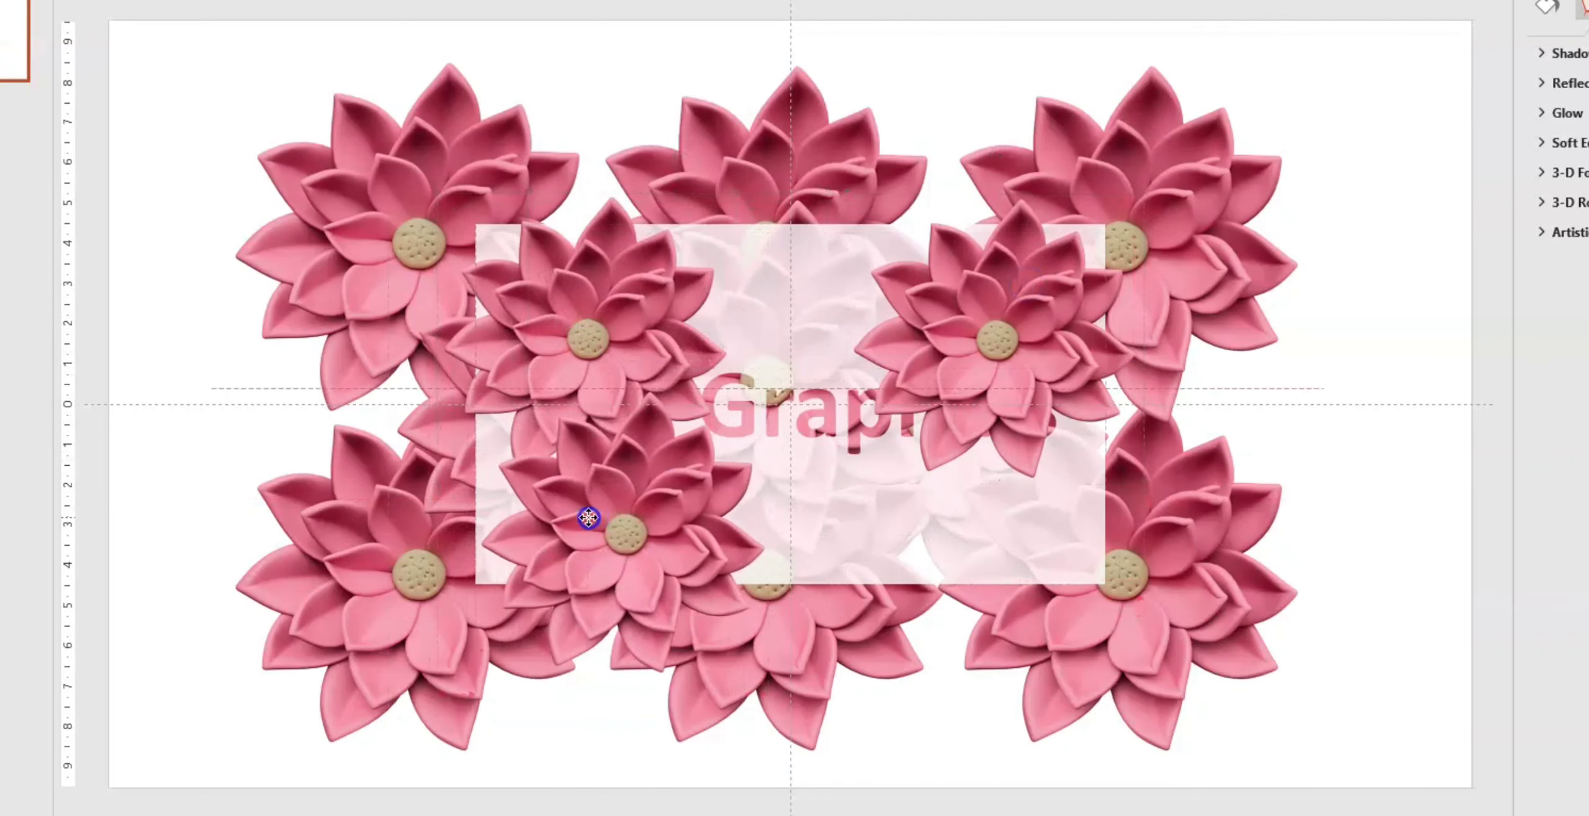
- Move the lower-left flower rightward over the rectangle and duplicate the slide
{"action": "mouse_move", "coordinate": [546, 517]}
{"action": "left_mouse_down"}
{"action": "mouse_move", "coordinate": [885, 542]}
{"action": "mouse_move", "coordinate": [996, 531]}
{"action": "mouse_move", "coordinate": [604, 521]}
{"action": "mouse_move", "coordinate": [833, 517]}
{"action": "mouse_move", "coordinate": [796, 406]}
{"action": "mouse_move", "coordinate": [799, 250]}
{"action": "mouse_move", "coordinate": [823, 503]}
{"action": "left_mouse_up"}
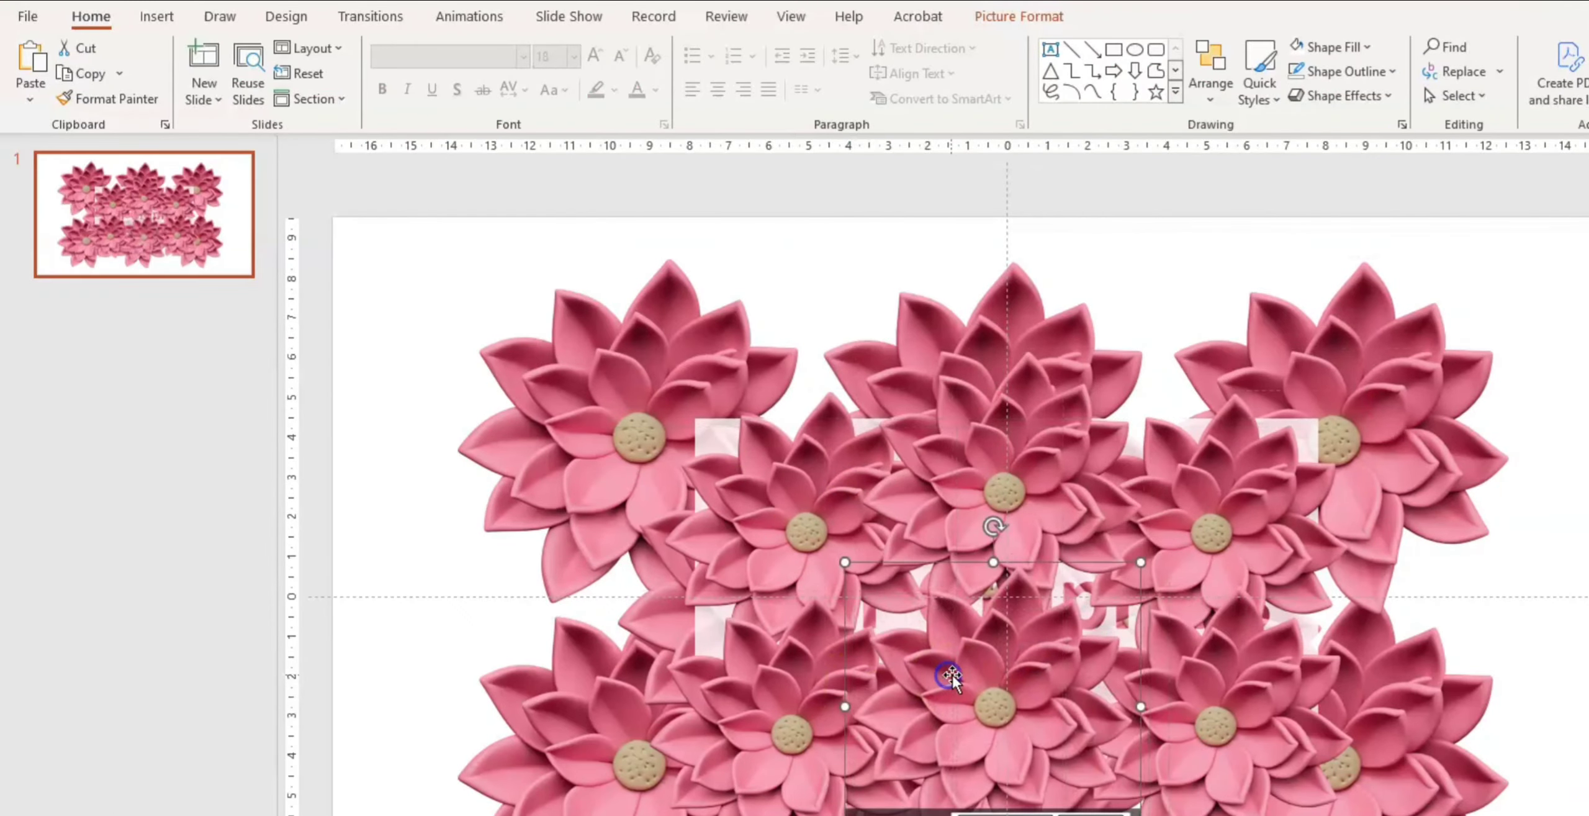
{"action": "right_click", "coordinate": [129, 241]}
{"action": "left_click", "coordinate": [212, 477]}
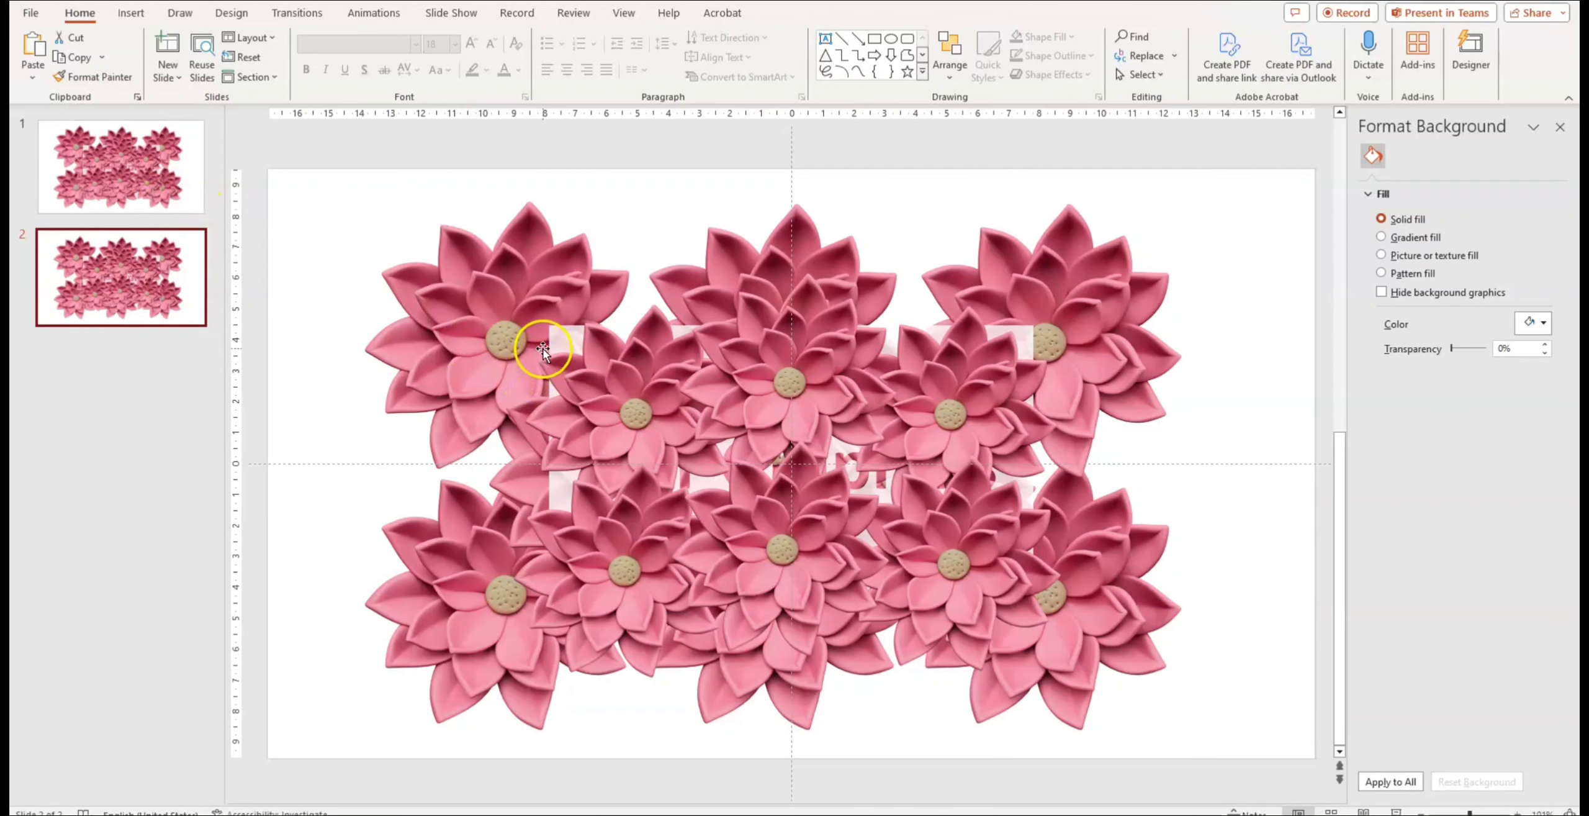
- On slide 1, shift the right-side flowers up and further right
{"action": "left_click", "coordinate": [150, 170]}
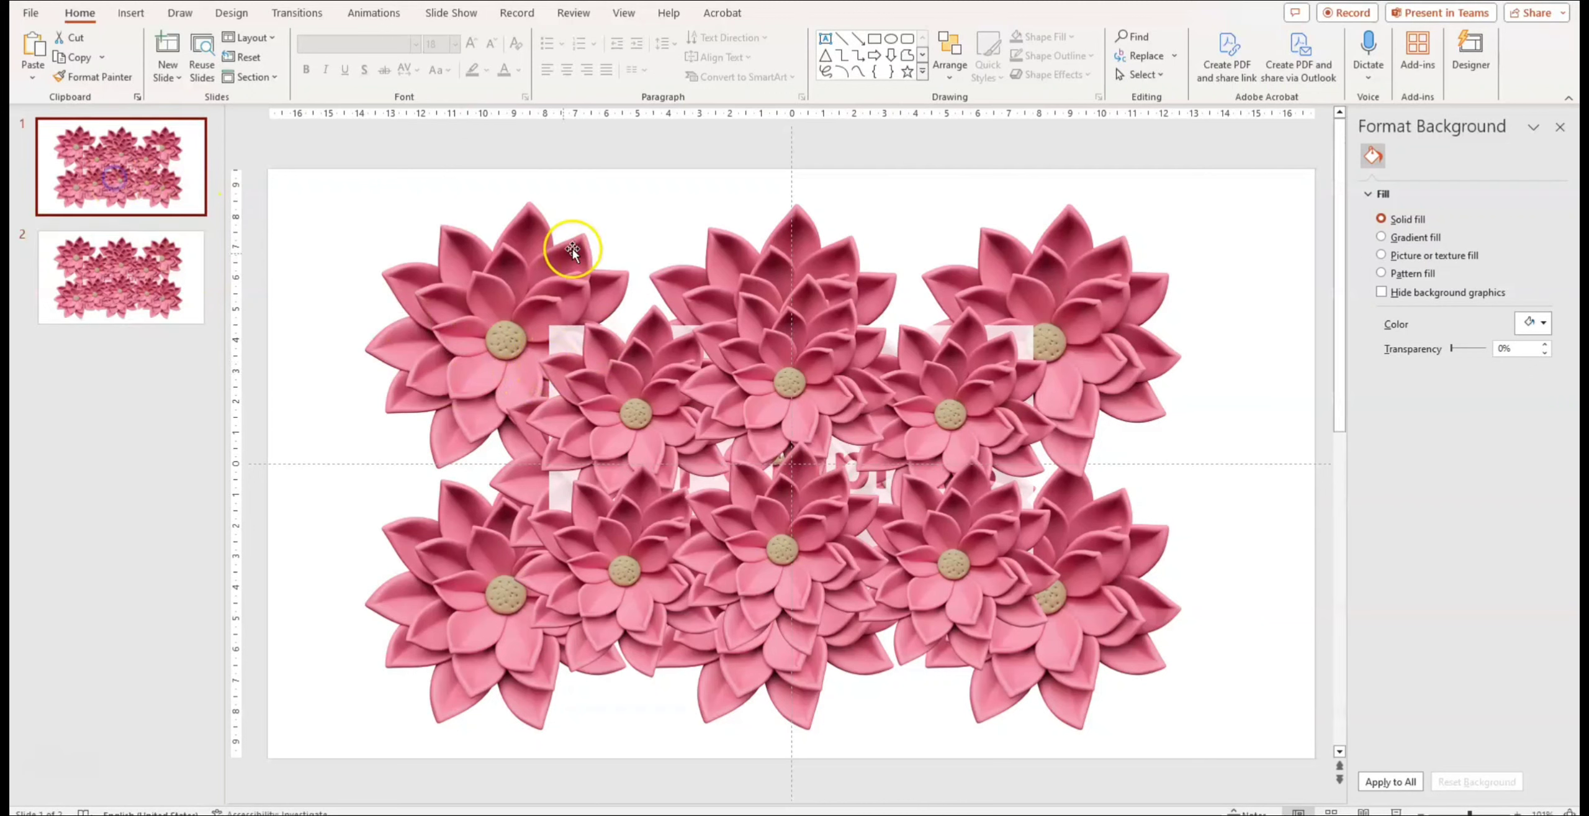
{"action": "left_click", "coordinate": [555, 328]}
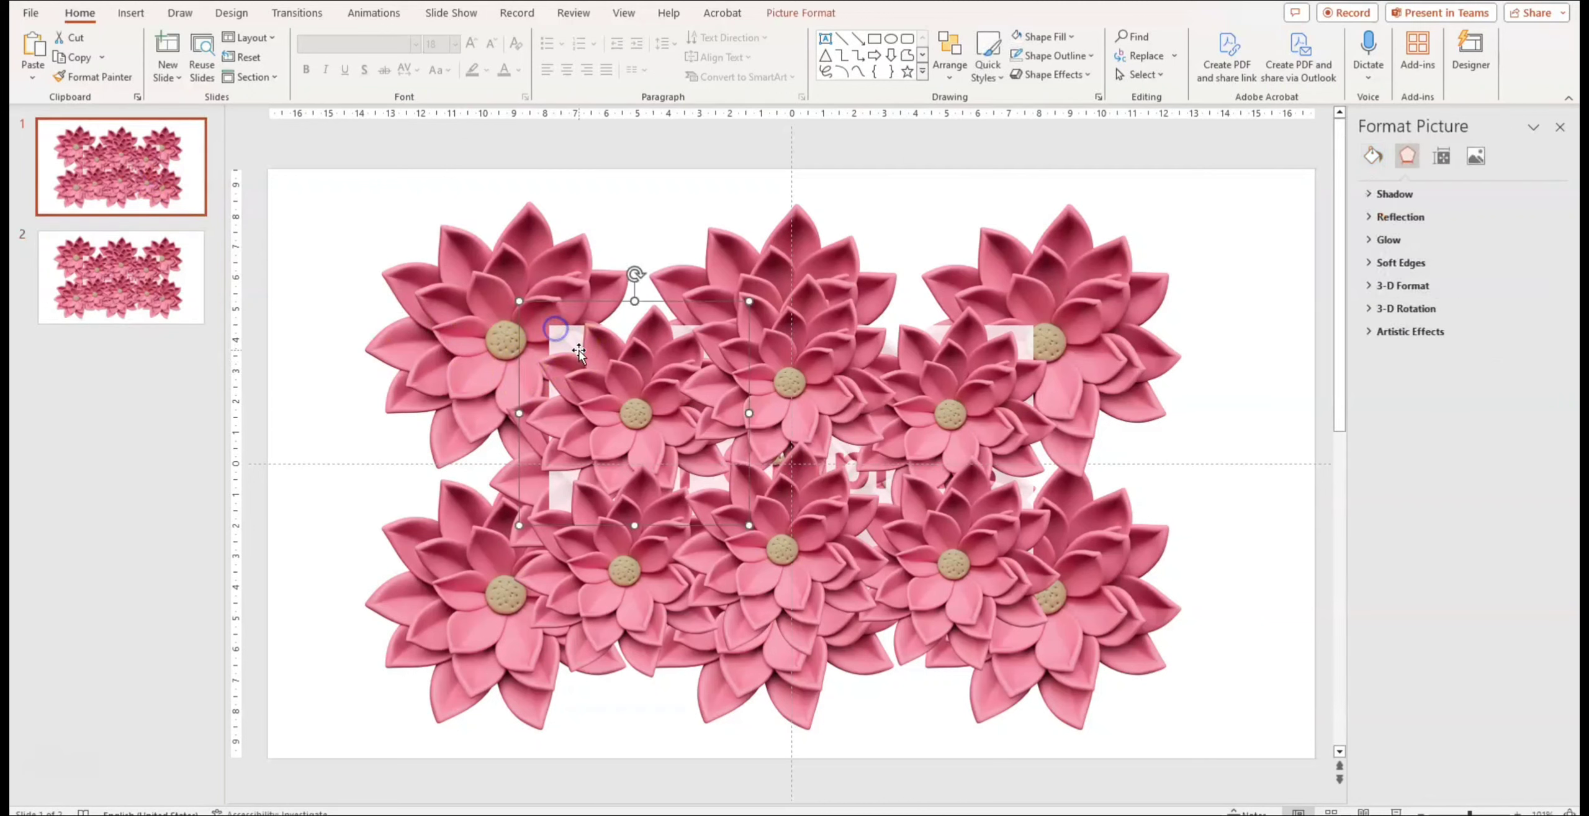
{"action": "left_click", "coordinate": [1032, 332]}
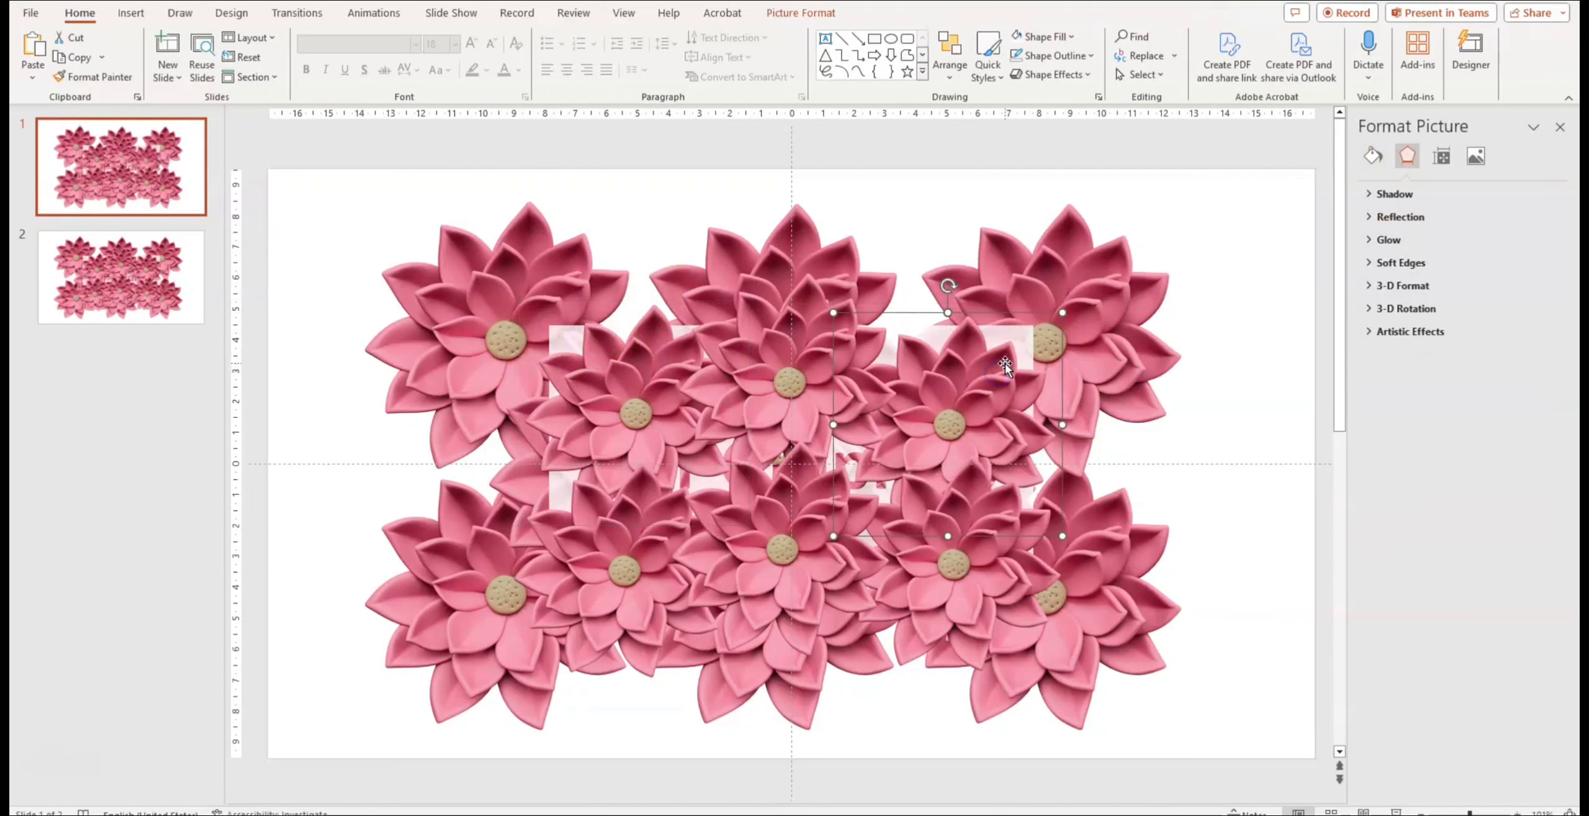
{"action": "mouse_move", "coordinate": [1001, 360]}
{"action": "left_mouse_down"}
{"action": "mouse_move", "coordinate": [1050, 346]}
{"action": "mouse_move", "coordinate": [1063, 325]}
{"action": "left_mouse_up"}
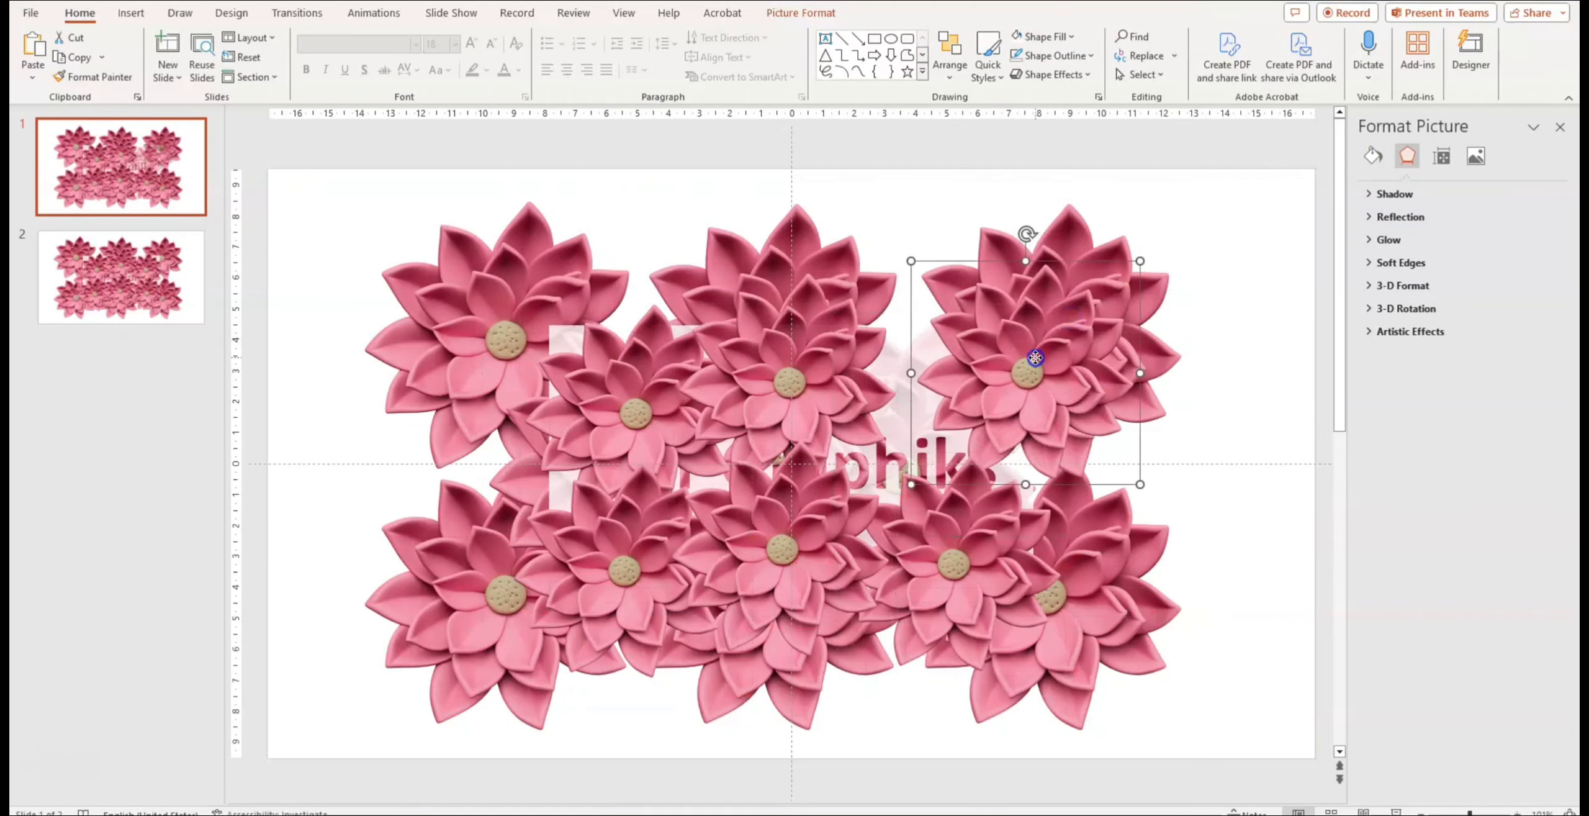
{"action": "left_click", "coordinate": [891, 363]}
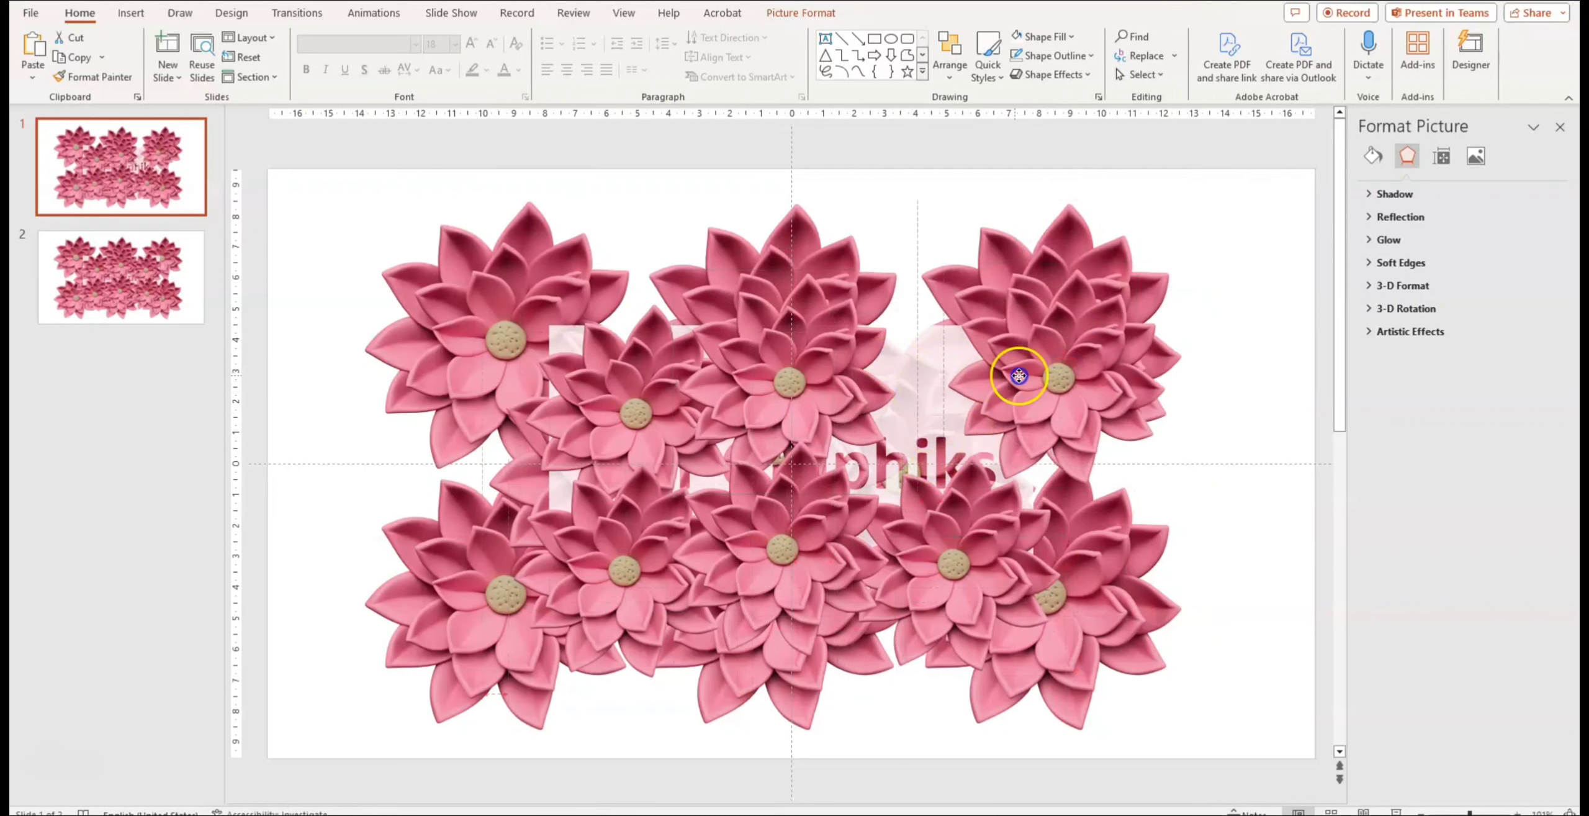
{"action": "left_click_drag", "start_coordinate": [1011, 365], "coordinate": [1052, 366]}
- Enlarge the translucent text rectangle and move it up and left
{"action": "left_click", "coordinate": [915, 364]}
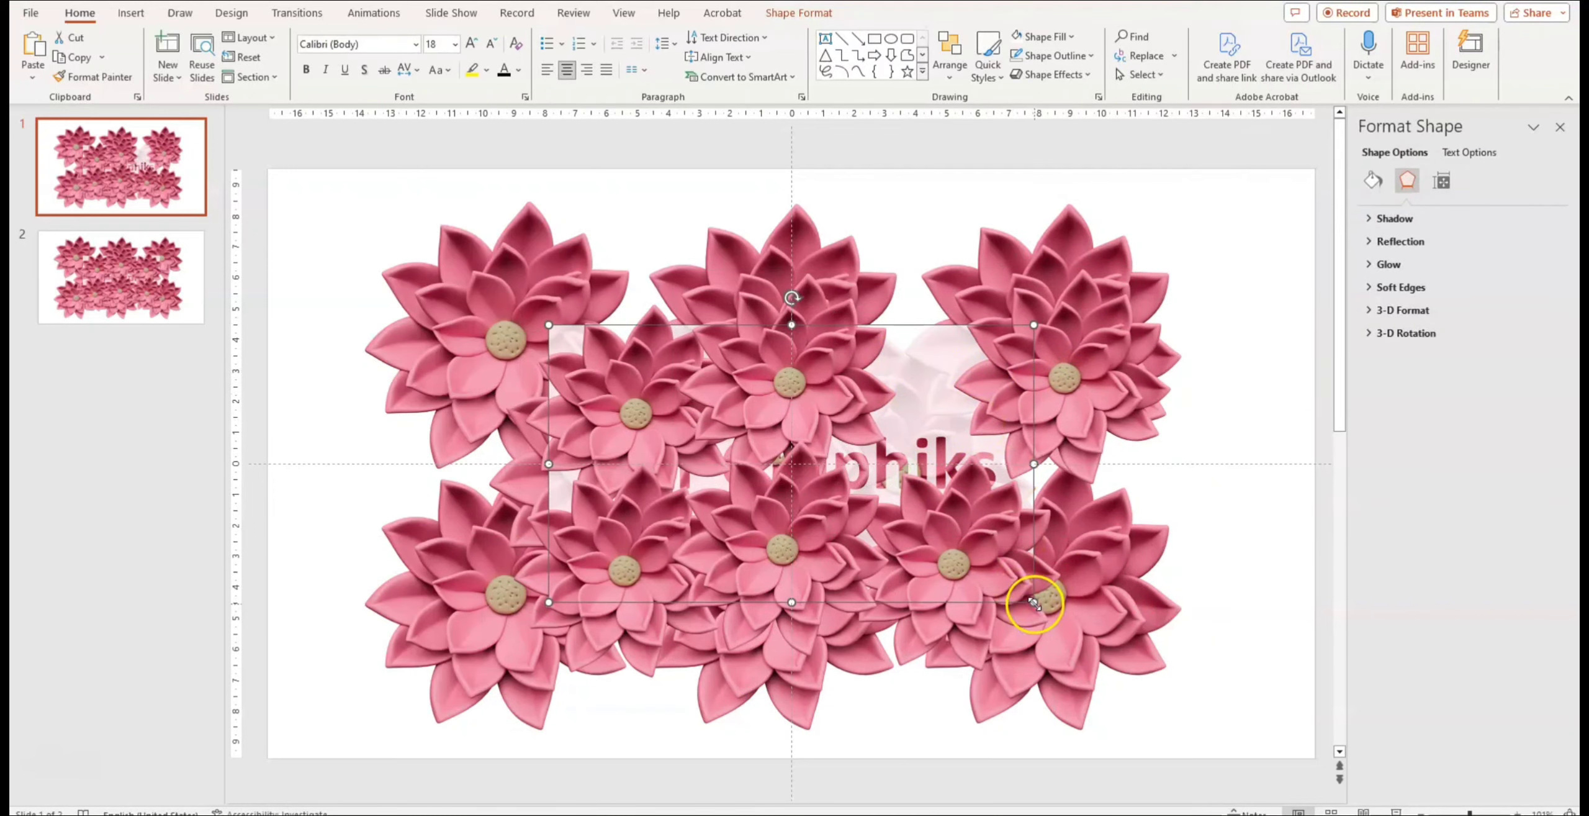
{"action": "left_click_drag", "start_coordinate": [1034, 602], "coordinate": [1124, 664]}
{"action": "mouse_move", "coordinate": [929, 418]}
{"action": "left_mouse_down"}
{"action": "mouse_move", "coordinate": [896, 388]}
{"action": "mouse_move", "coordinate": [845, 388]}
{"action": "left_mouse_up"}
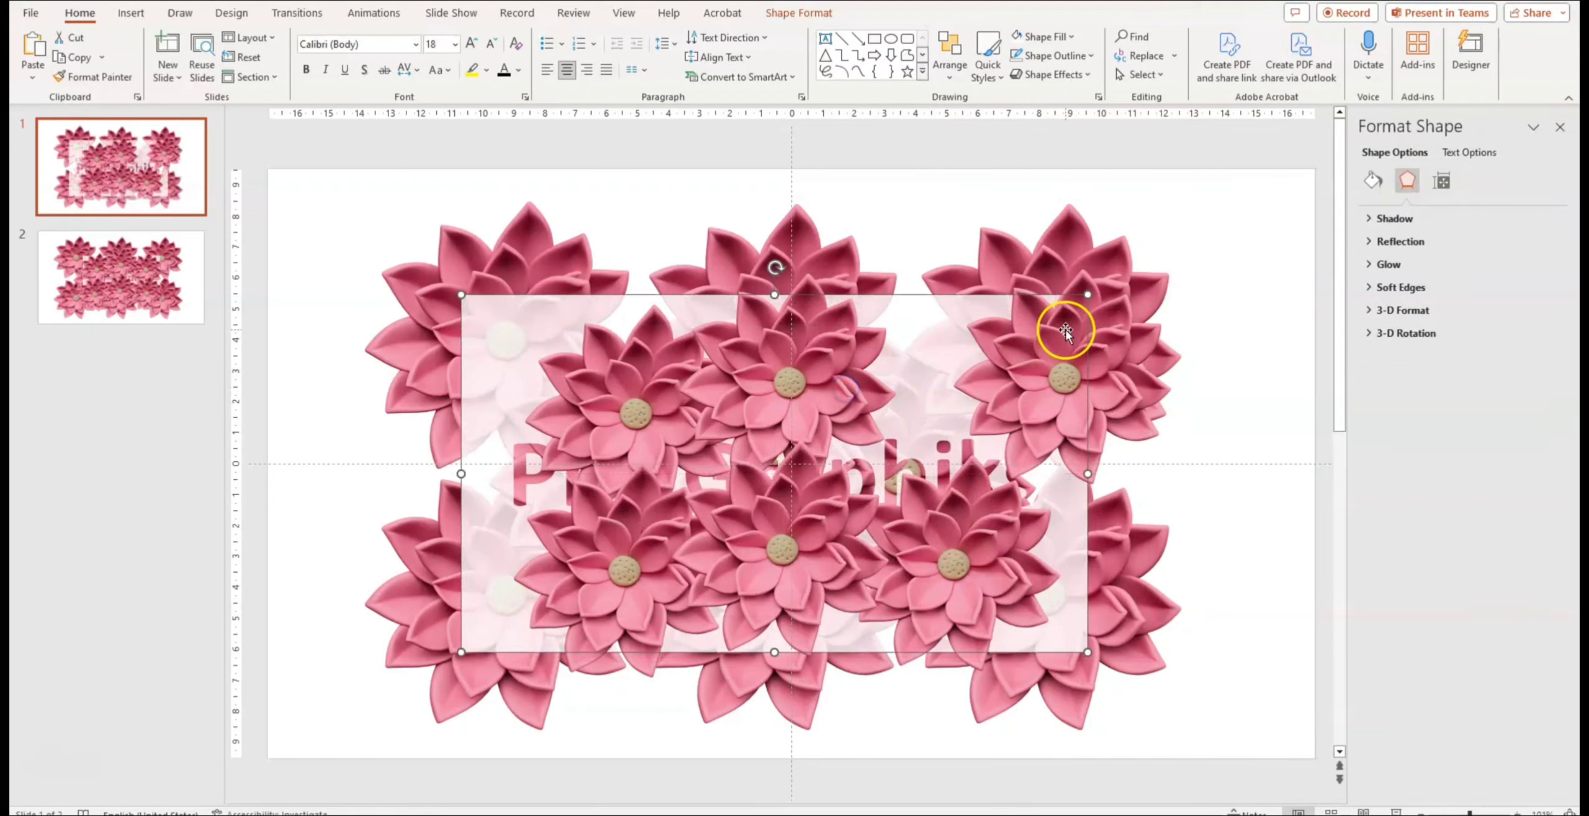
- Arrange the flowers into an even two-row grid over the rectangle
{"action": "left_click_drag", "start_coordinate": [1131, 339], "coordinate": [1070, 343]}
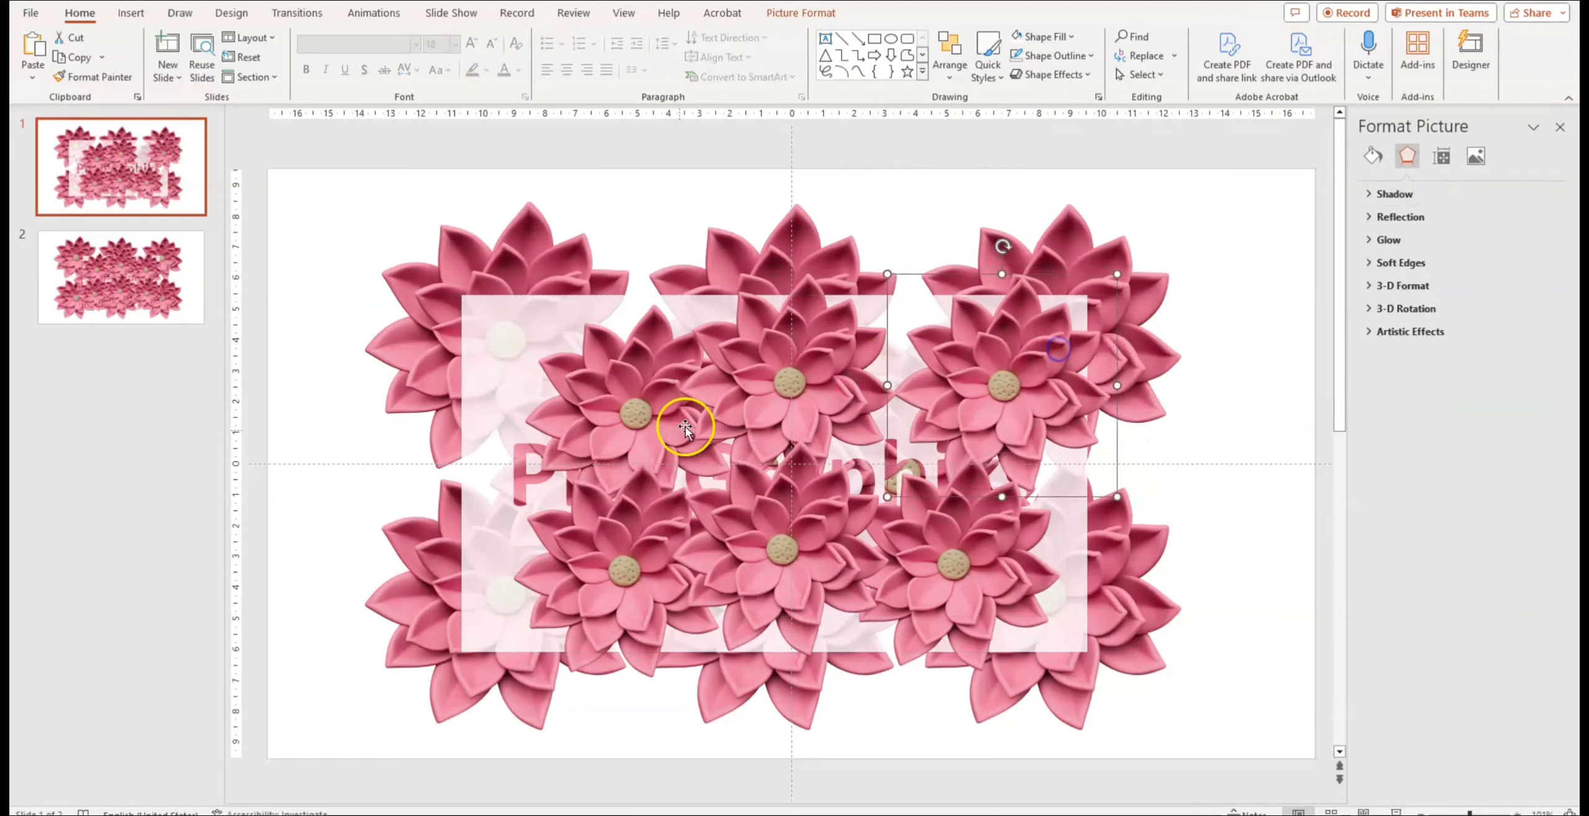
{"action": "mouse_move", "coordinate": [674, 408]}
{"action": "left_mouse_down"}
{"action": "mouse_move", "coordinate": [477, 363]}
{"action": "mouse_move", "coordinate": [543, 366]}
{"action": "left_mouse_up"}
{"action": "left_click", "coordinate": [770, 334]}
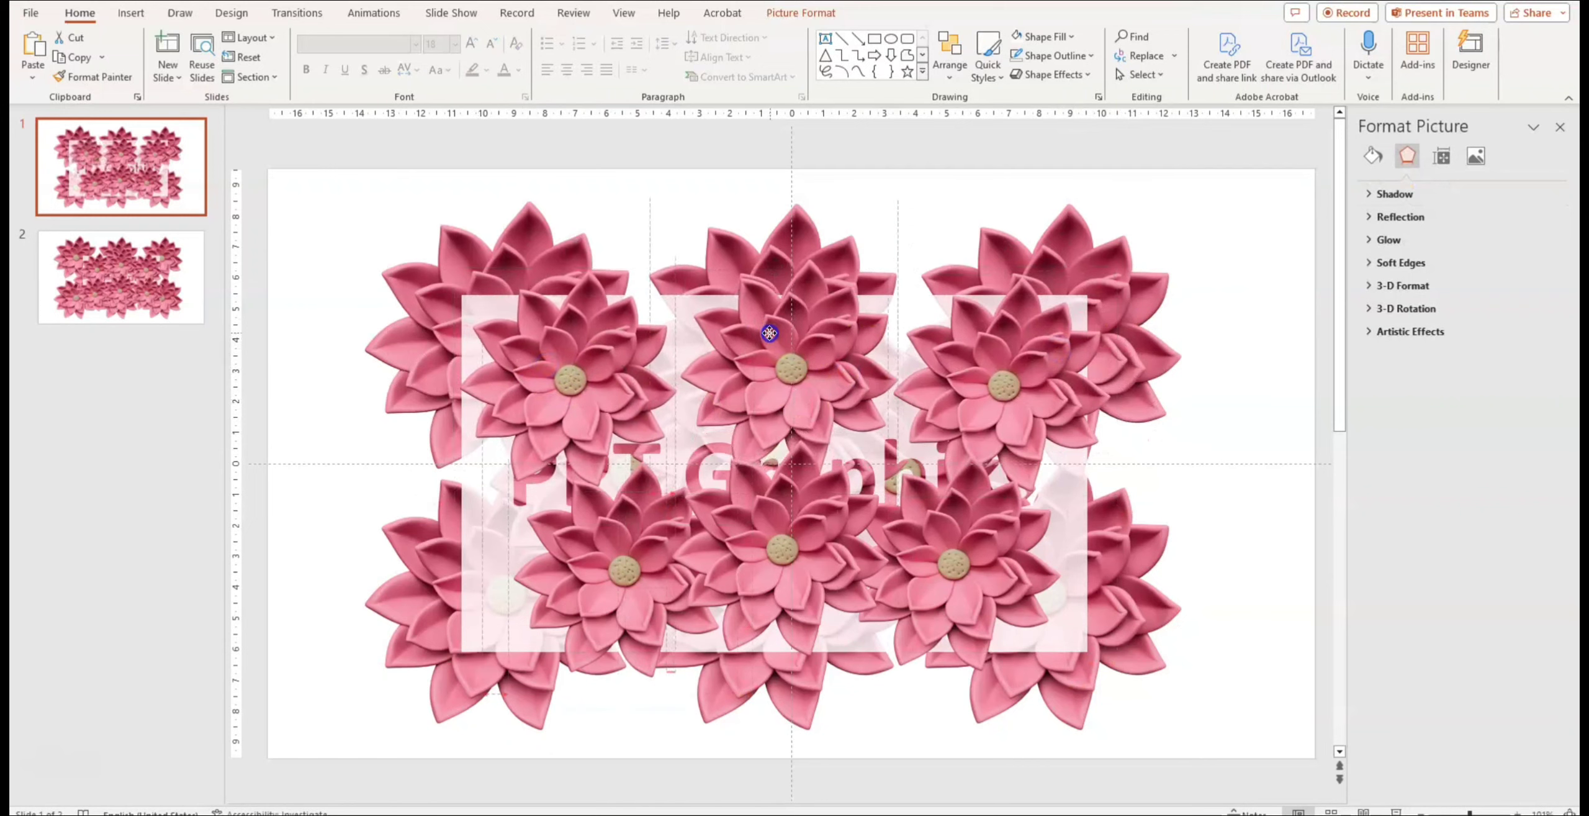
{"action": "mouse_move", "coordinate": [668, 524]}
{"action": "left_mouse_down"}
{"action": "mouse_move", "coordinate": [621, 536]}
{"action": "mouse_move", "coordinate": [779, 565]}
{"action": "left_mouse_up"}
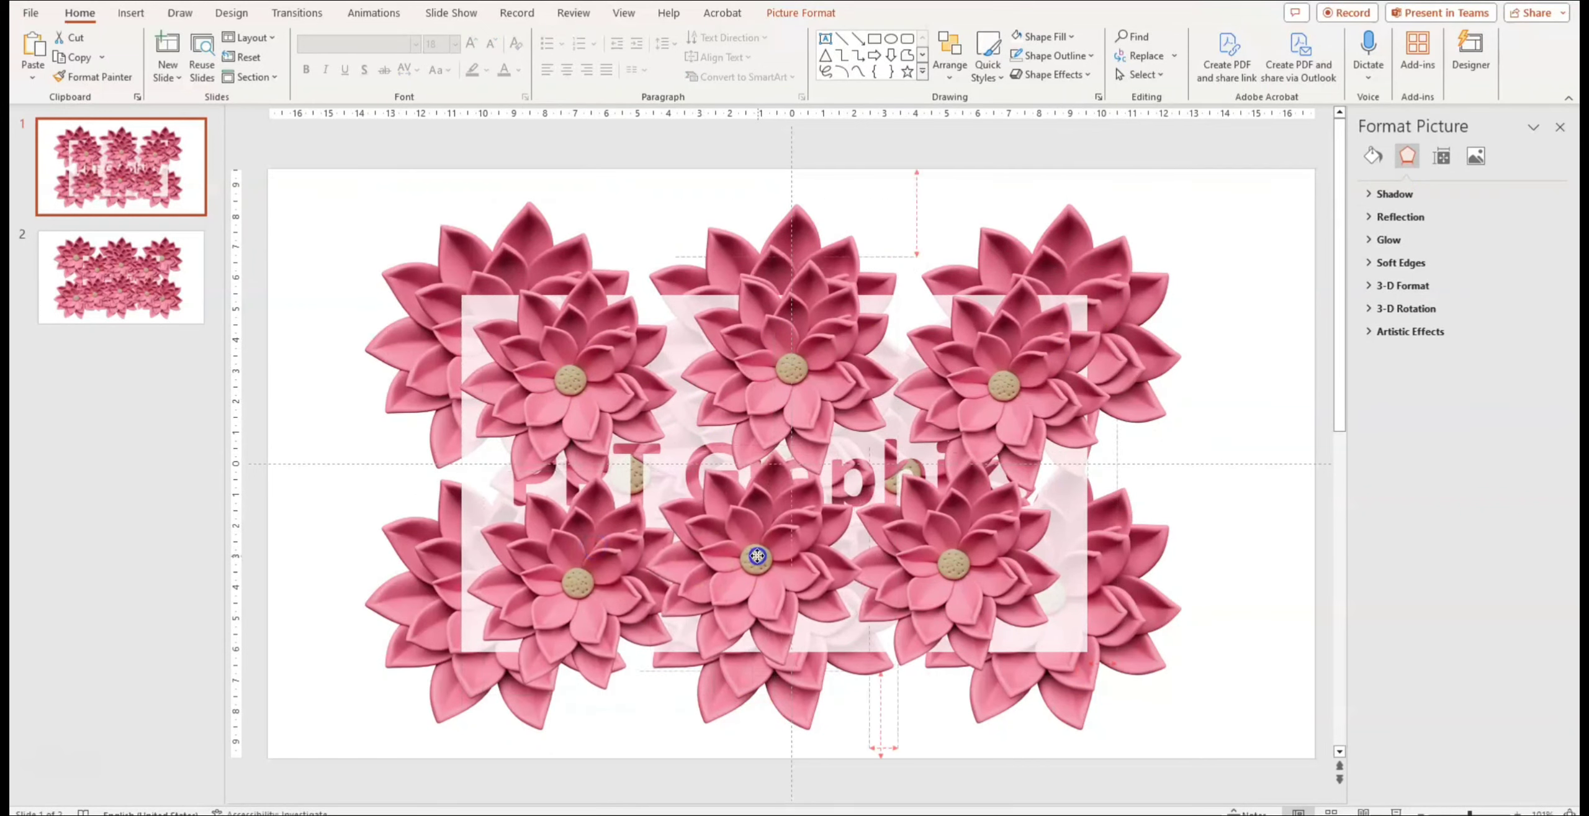
{"action": "left_click_drag", "start_coordinate": [993, 555], "coordinate": [1031, 557]}
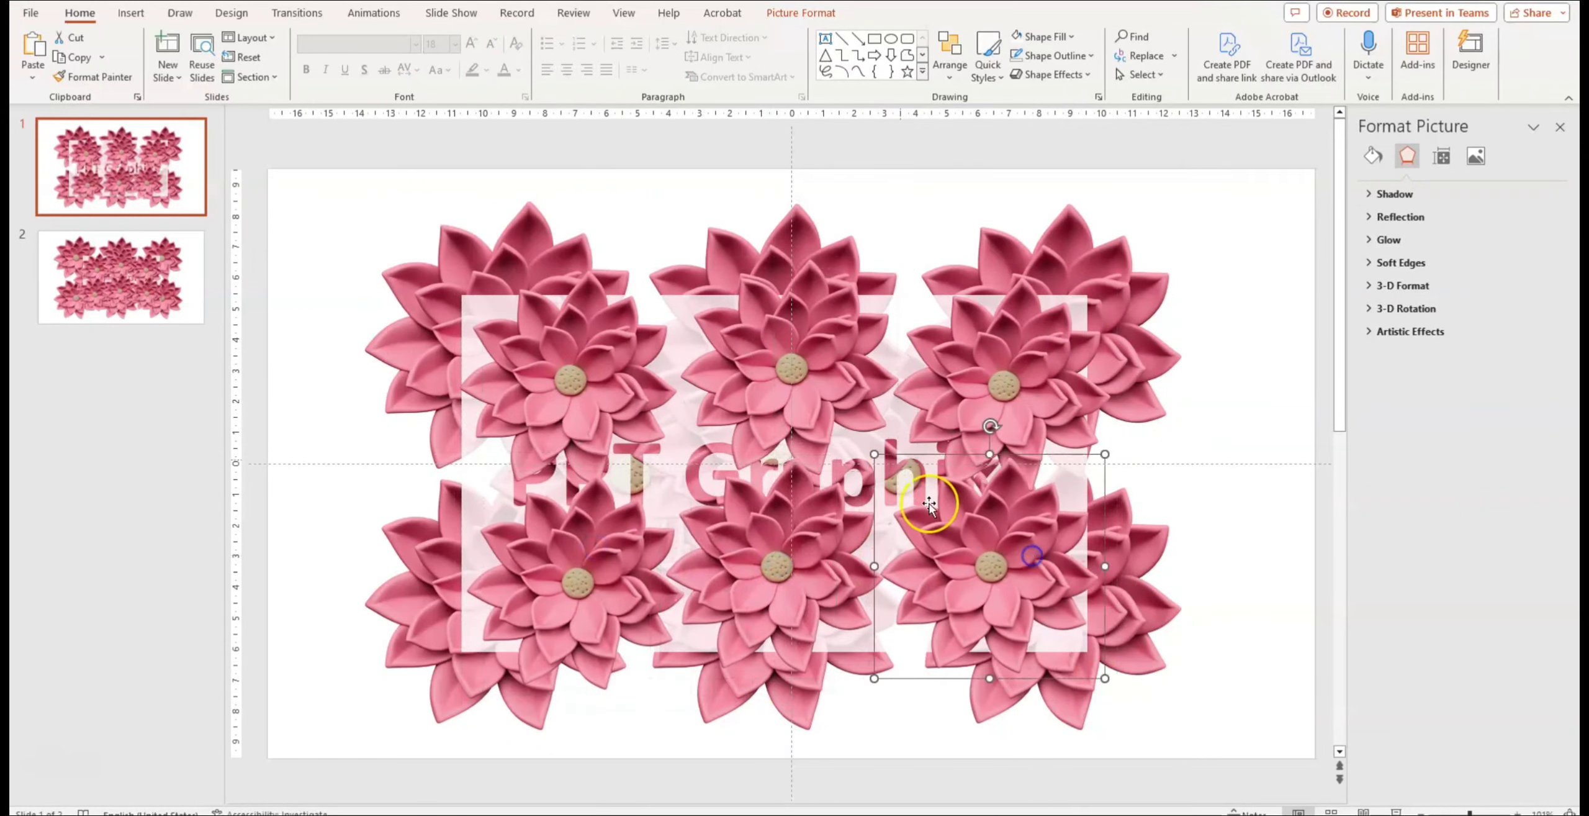
{"action": "left_click_drag", "start_coordinate": [796, 345], "coordinate": [798, 366]}
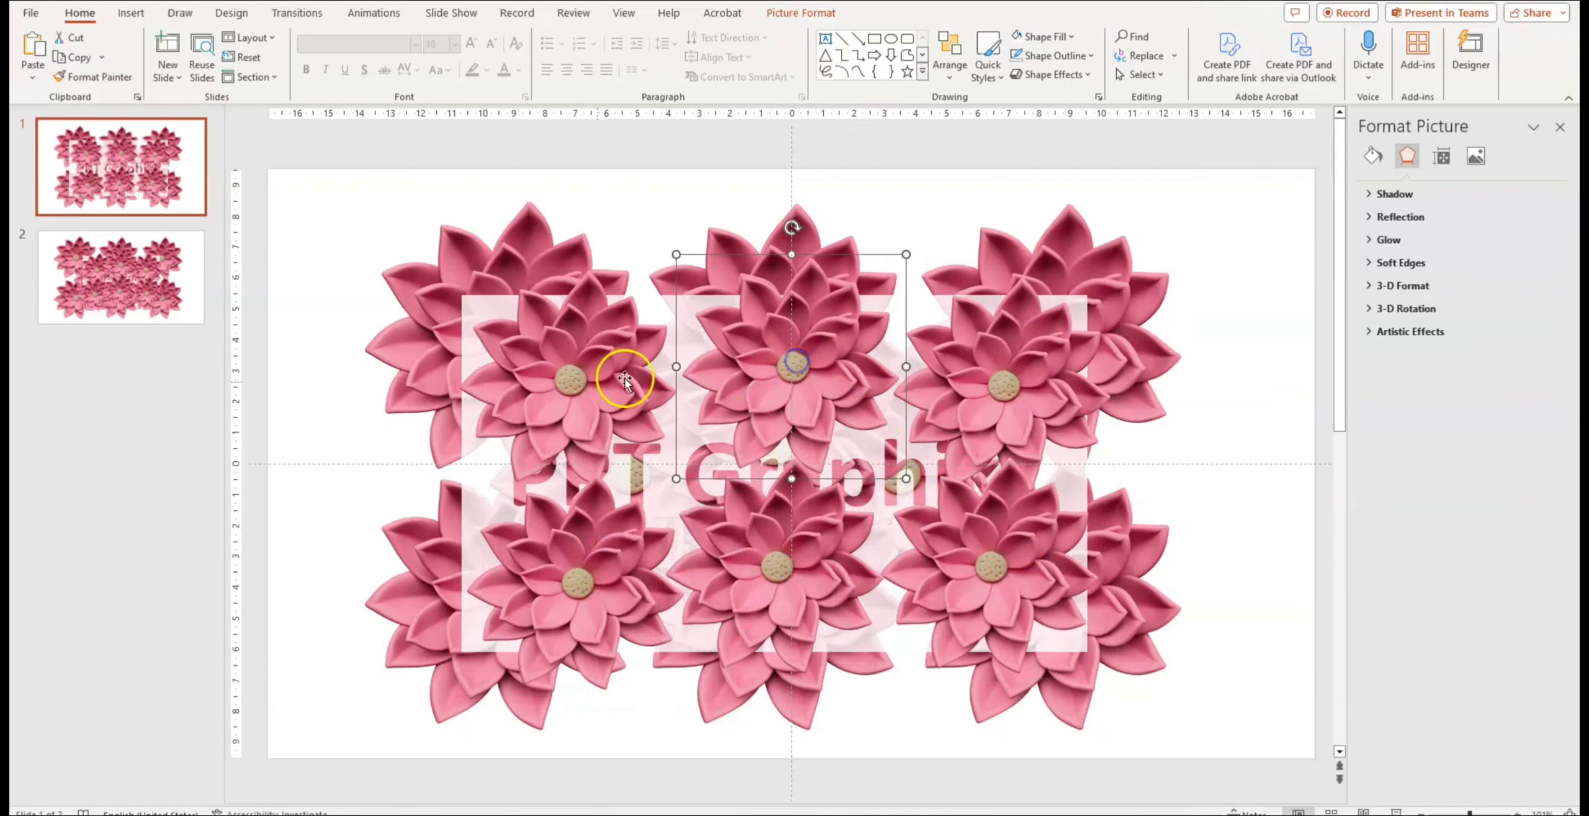
- Delete slide 2 and duplicate slide 1 as the new slide 2
{"action": "left_click", "coordinate": [164, 267]}
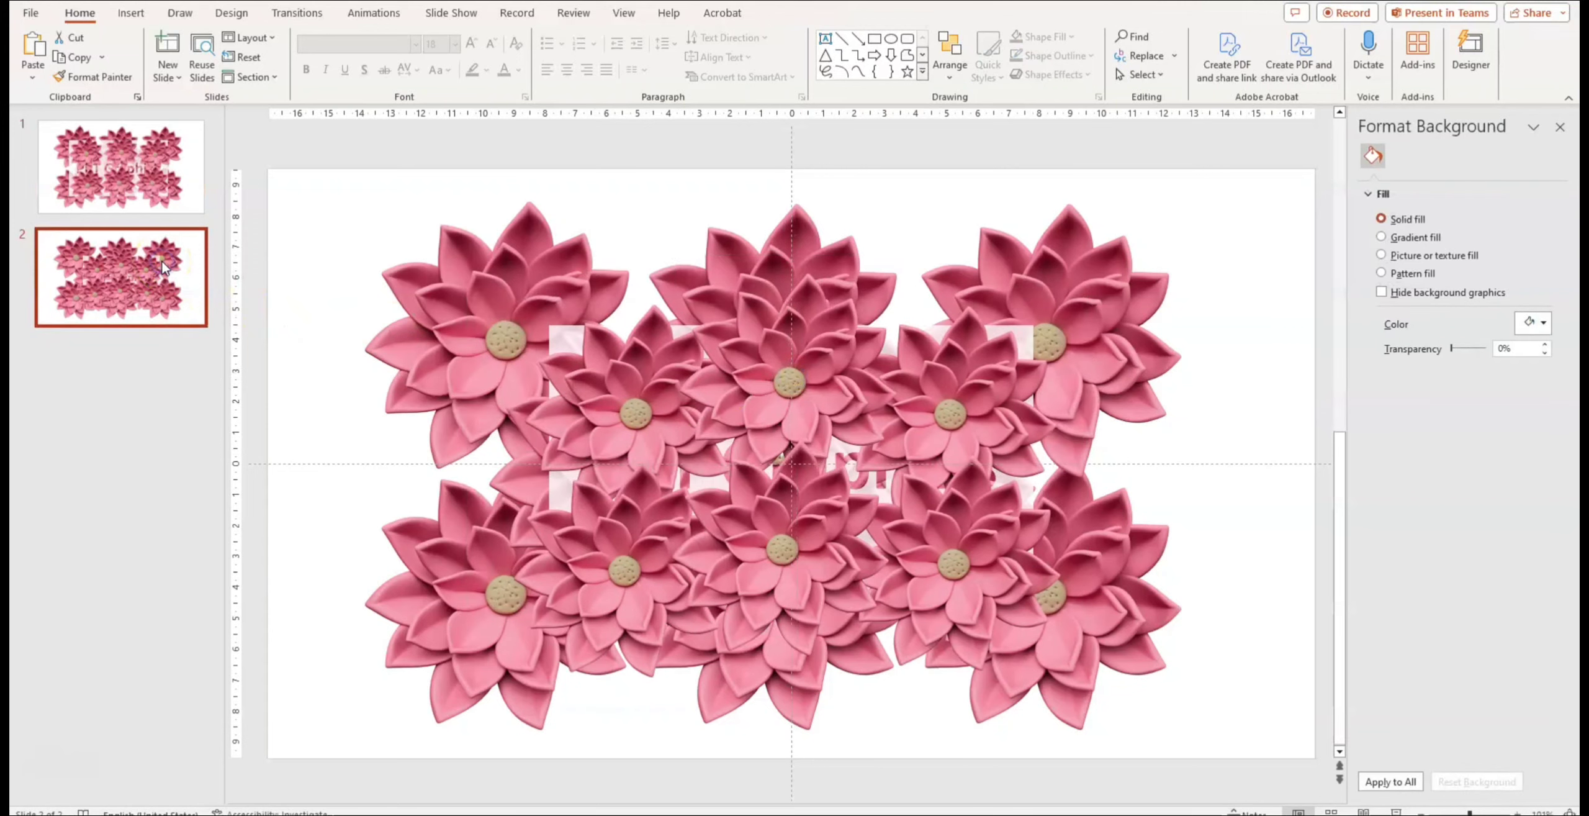
{"action": "key", "text": "Delete"}
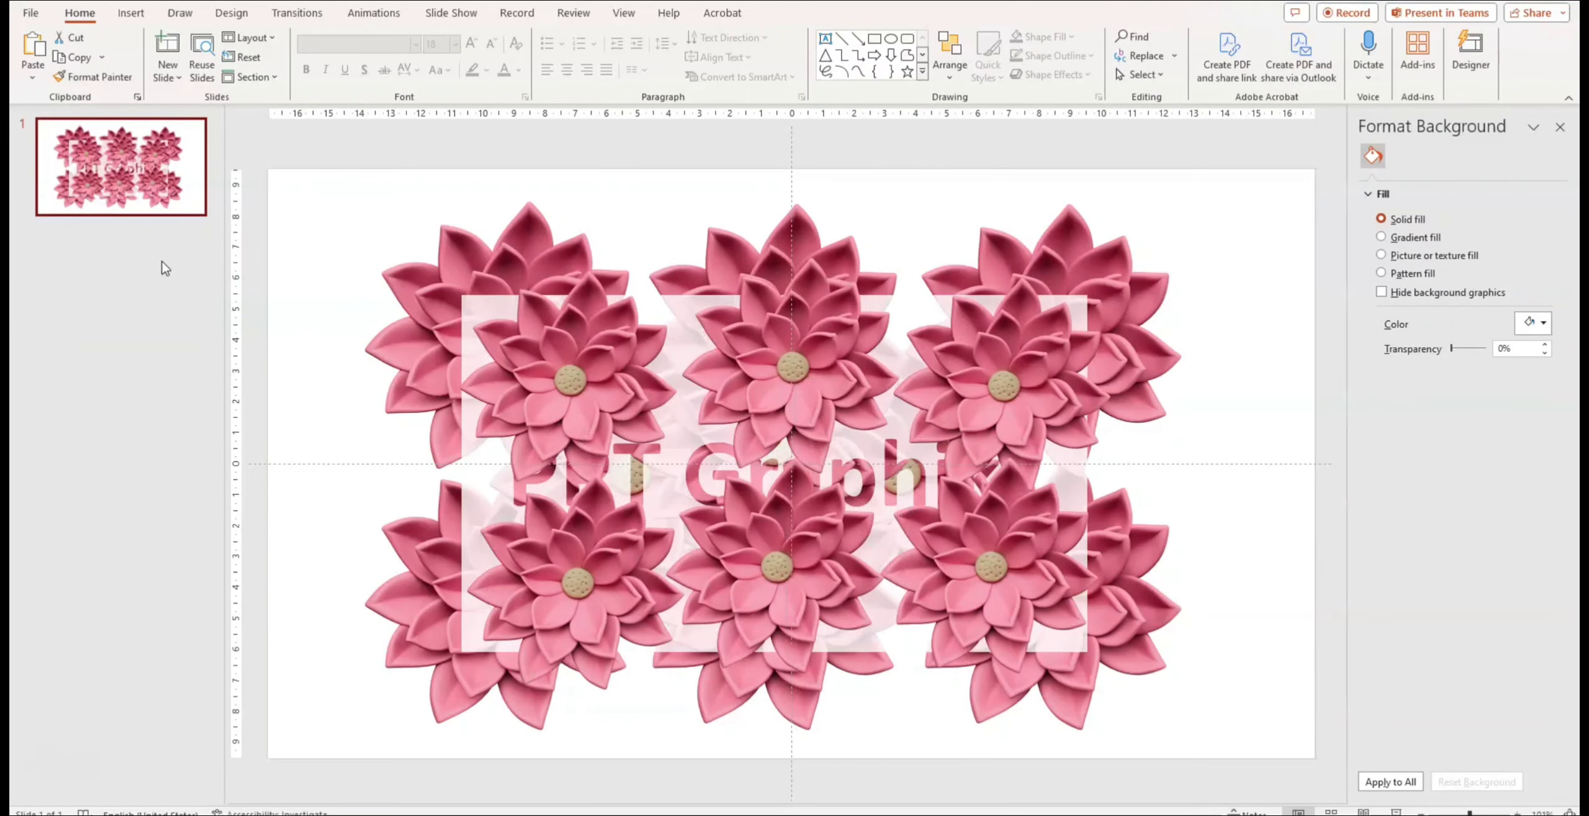
{"action": "right_click", "coordinate": [117, 184]}
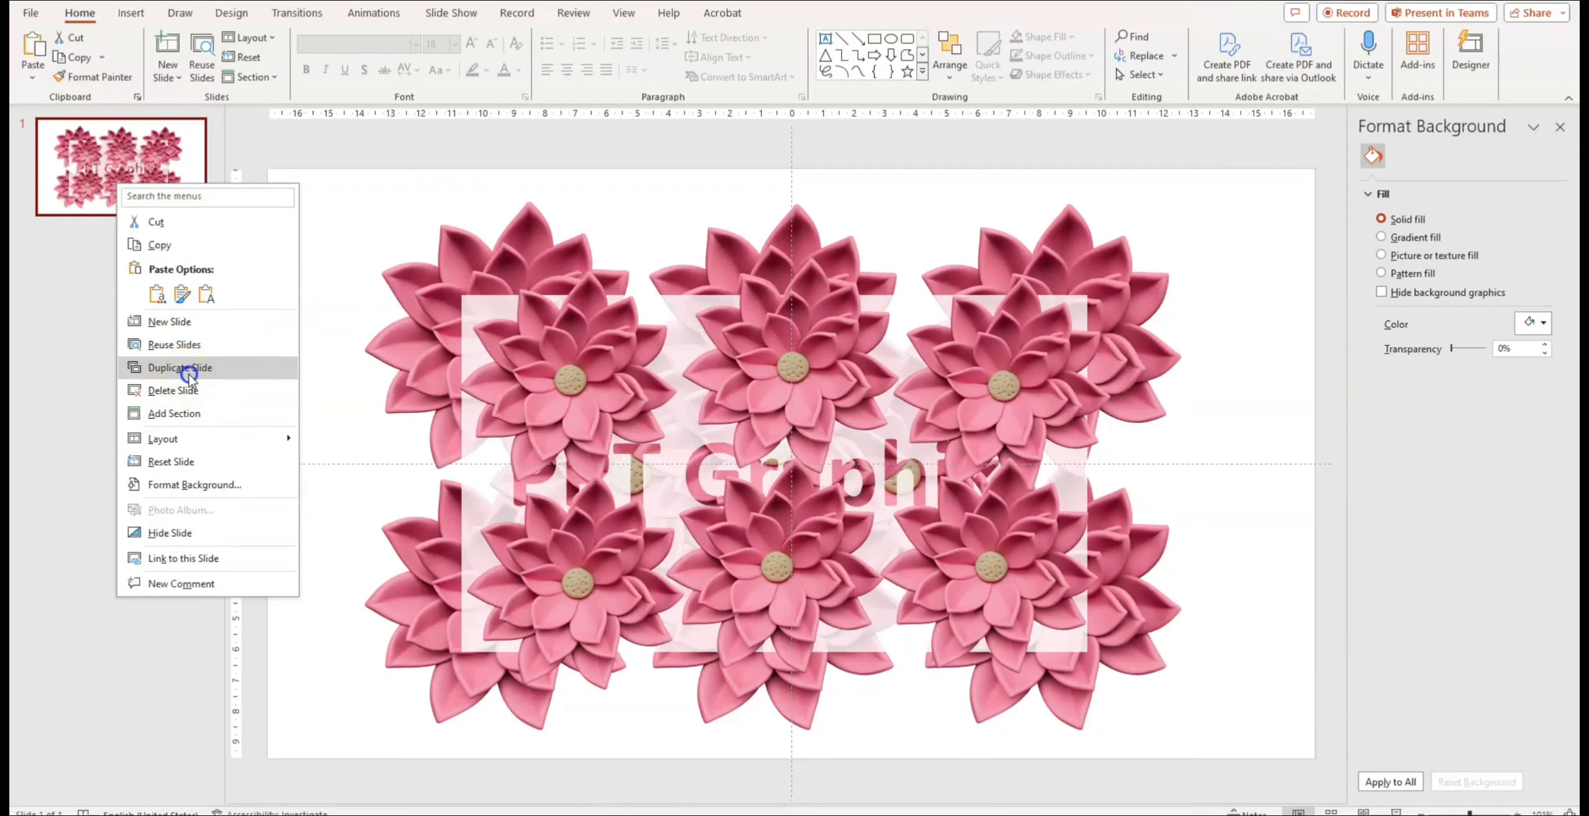
{"action": "left_click", "coordinate": [186, 369]}
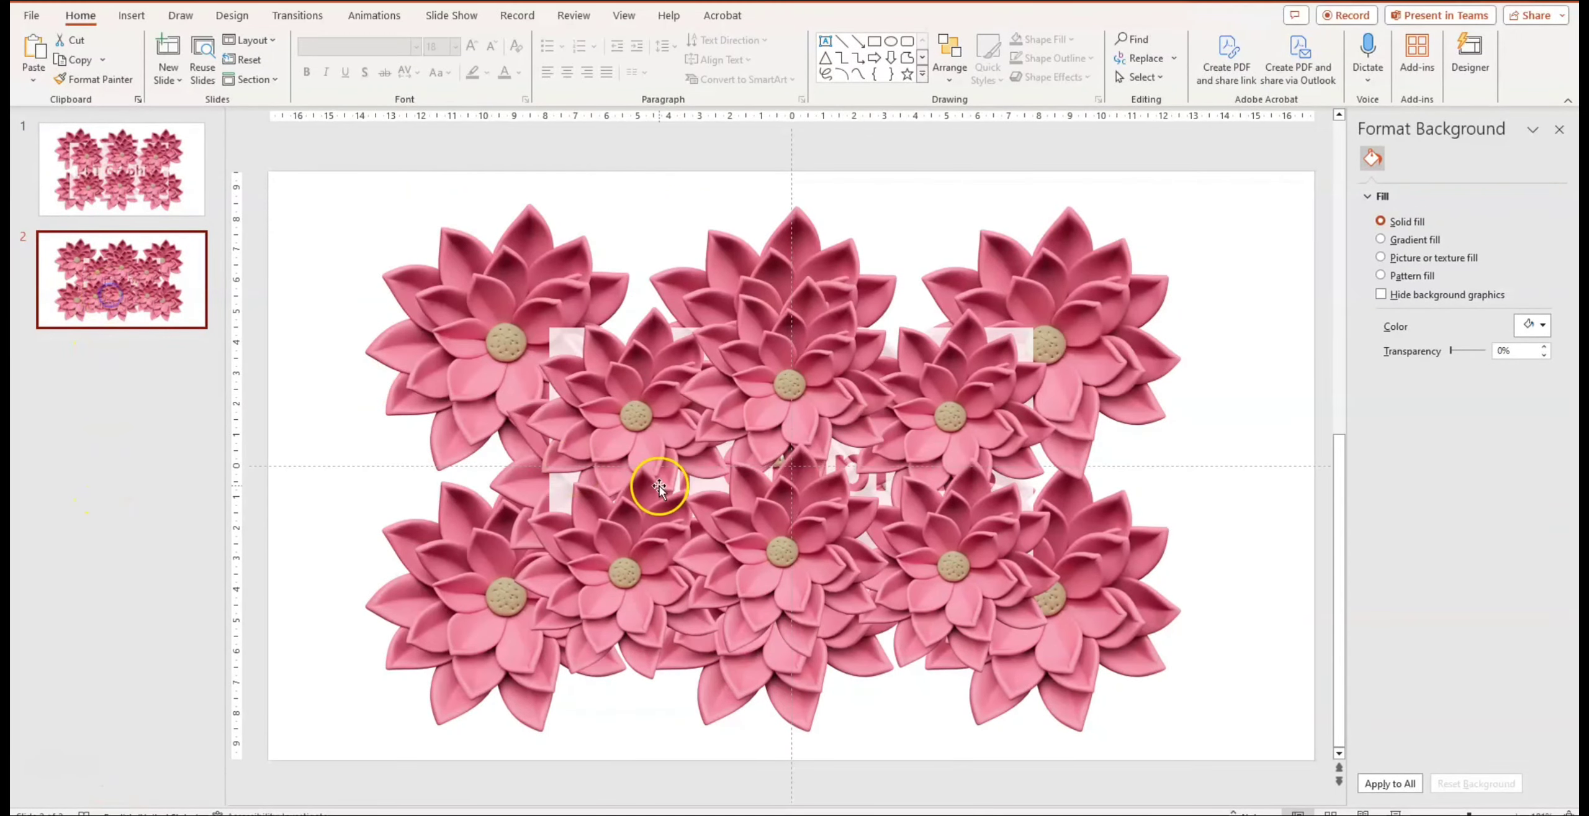
- On slide 1, move the upper-left flower left and down
{"action": "left_click", "coordinate": [165, 166]}
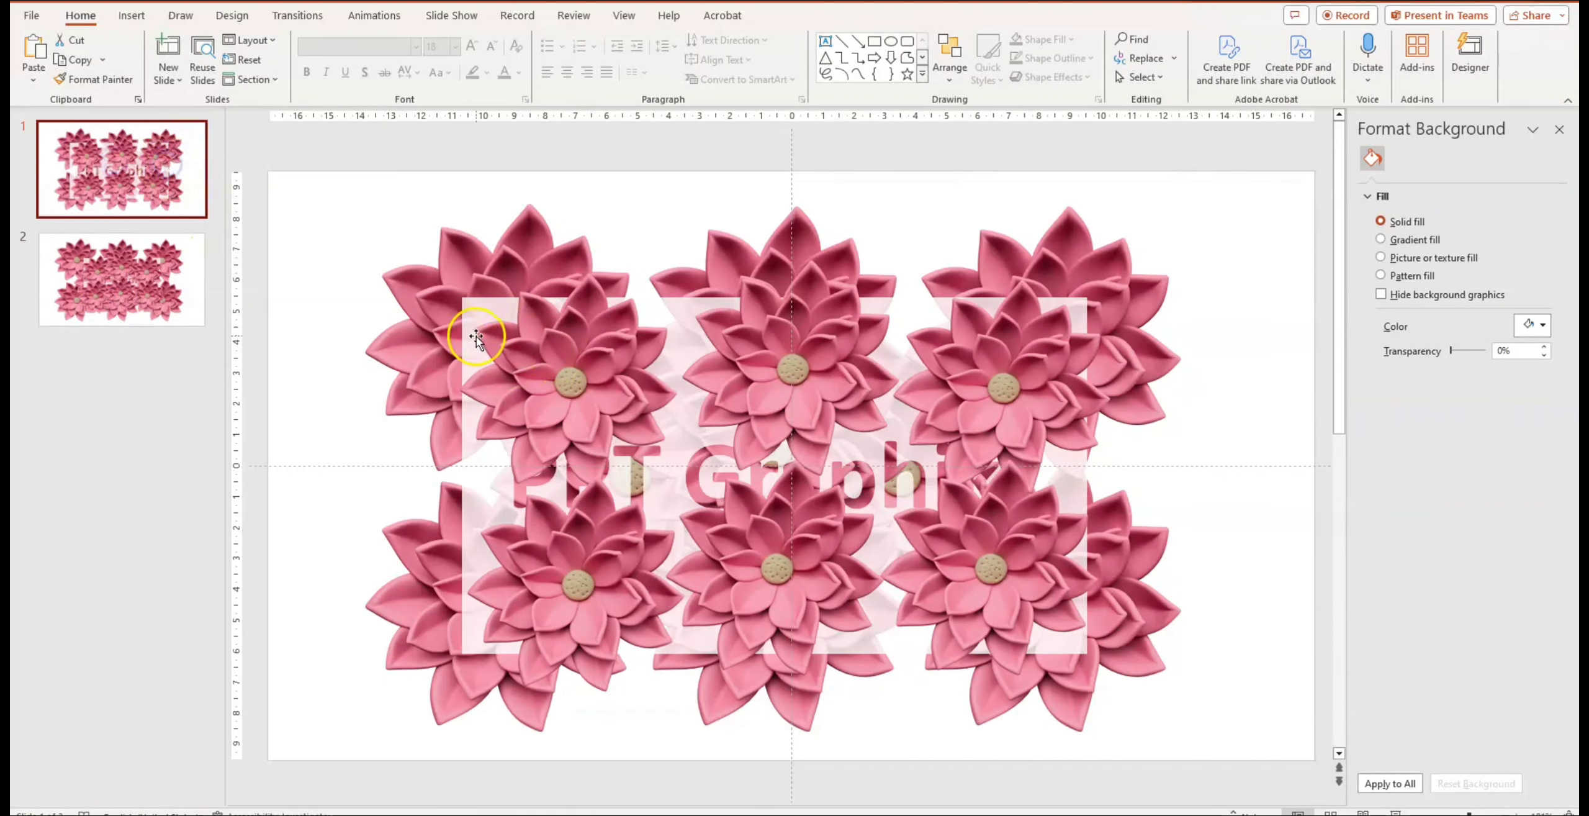
{"action": "left_click", "coordinate": [481, 302]}
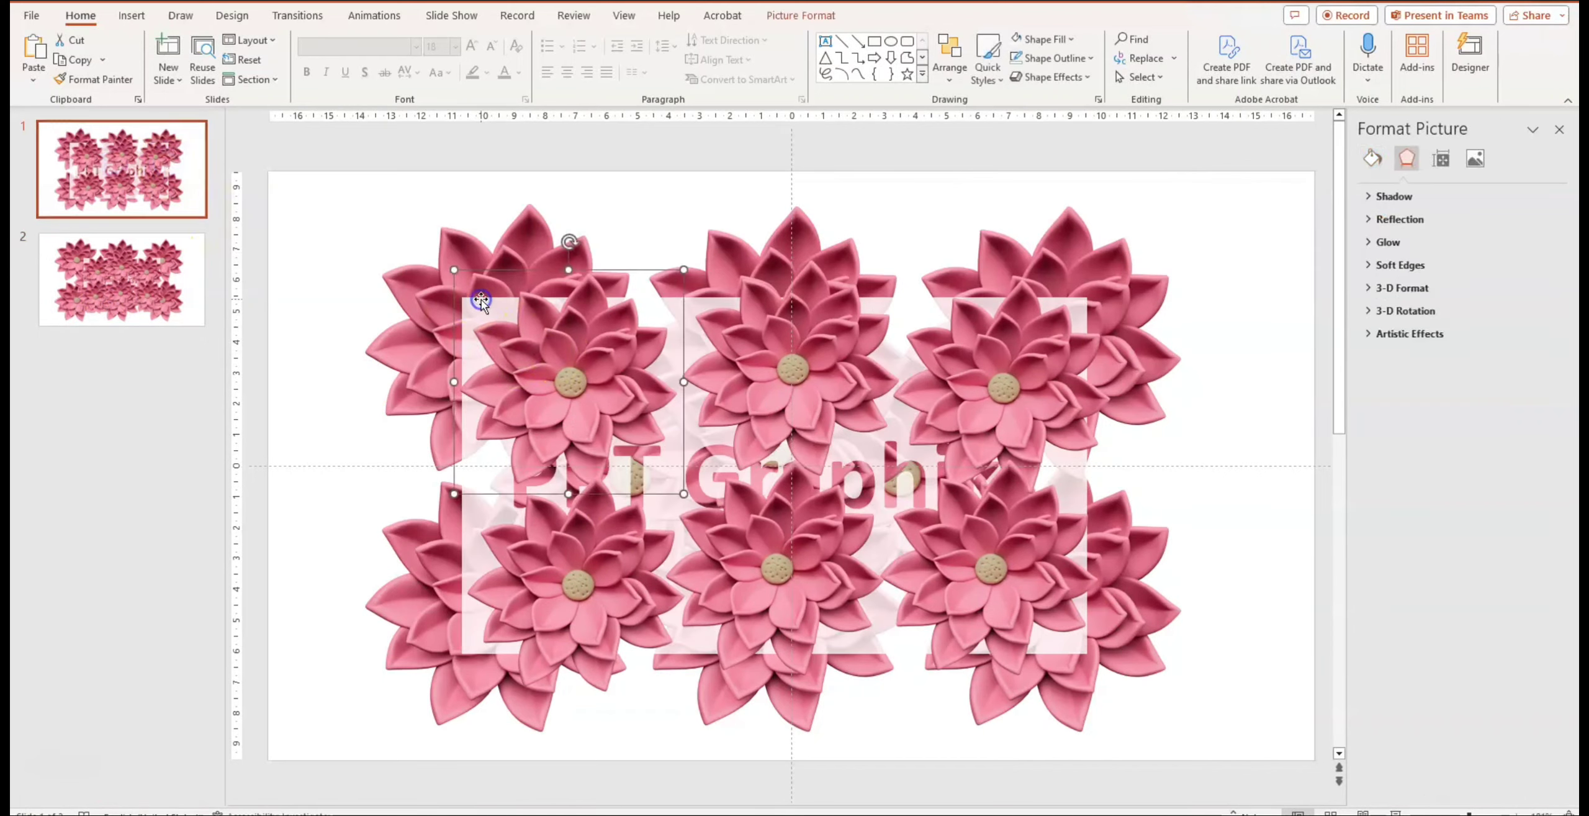
{"action": "left_click", "coordinate": [472, 541]}
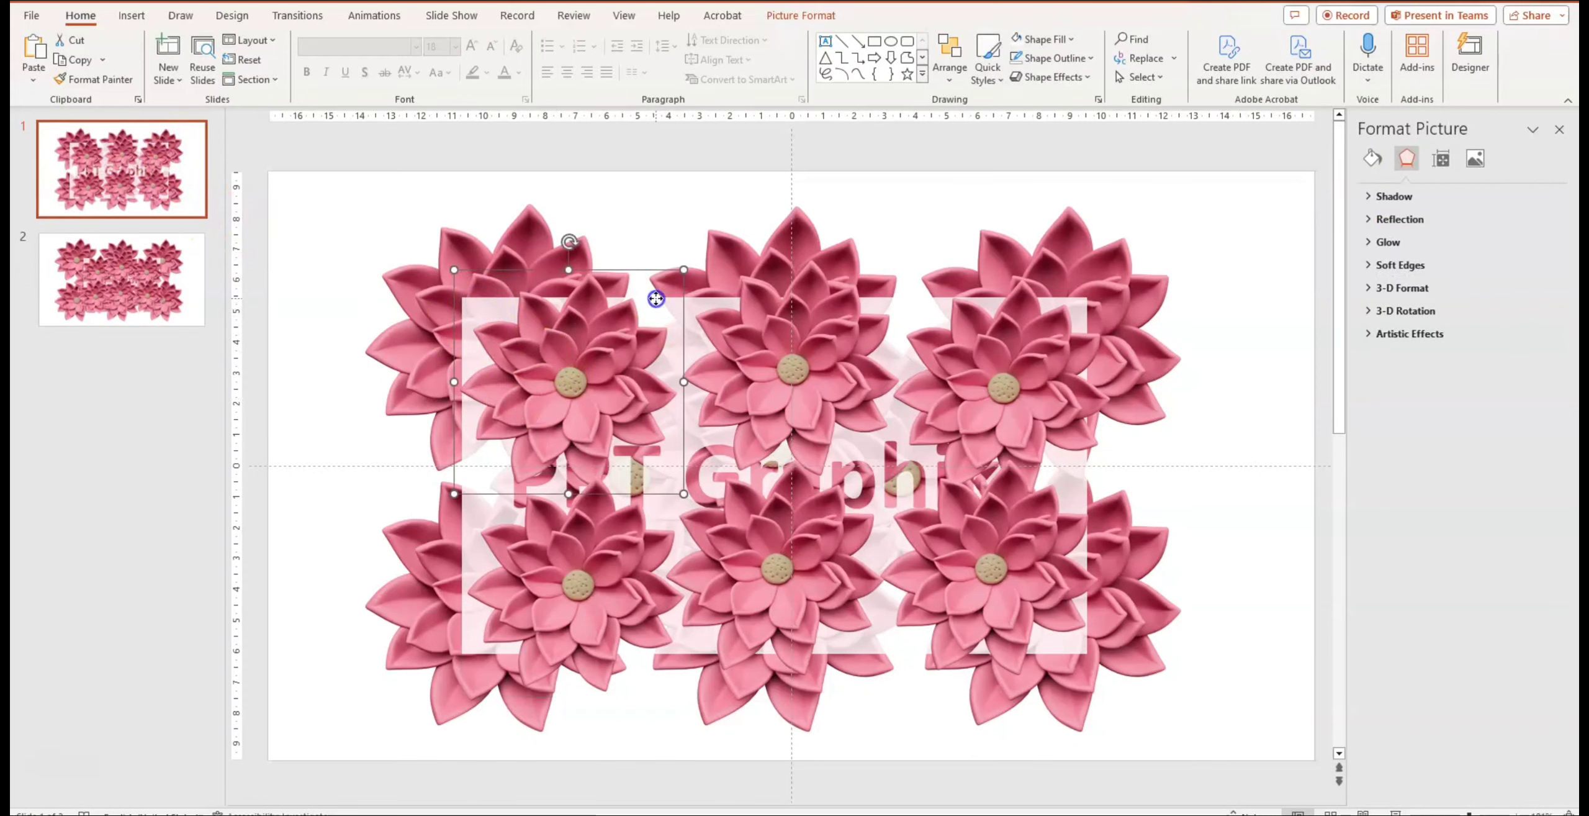
{"action": "left_click_drag", "start_coordinate": [559, 360], "coordinate": [501, 410]}
- Set the white rectangle's fill transparency to 60% and move the left flower up and right
{"action": "left_click", "coordinate": [630, 303]}
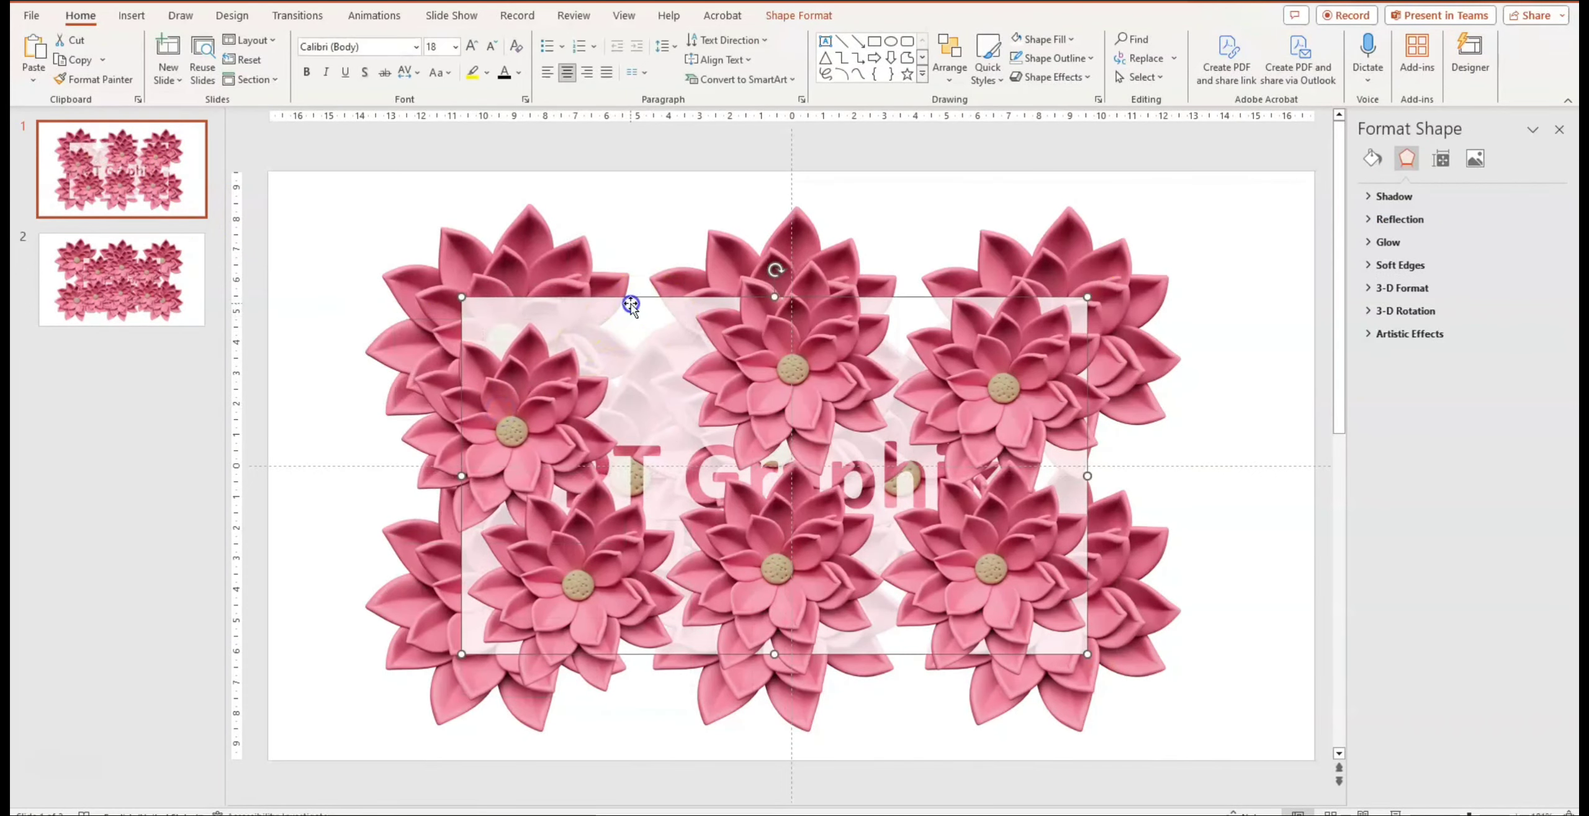
{"action": "left_click", "coordinate": [1372, 185]}
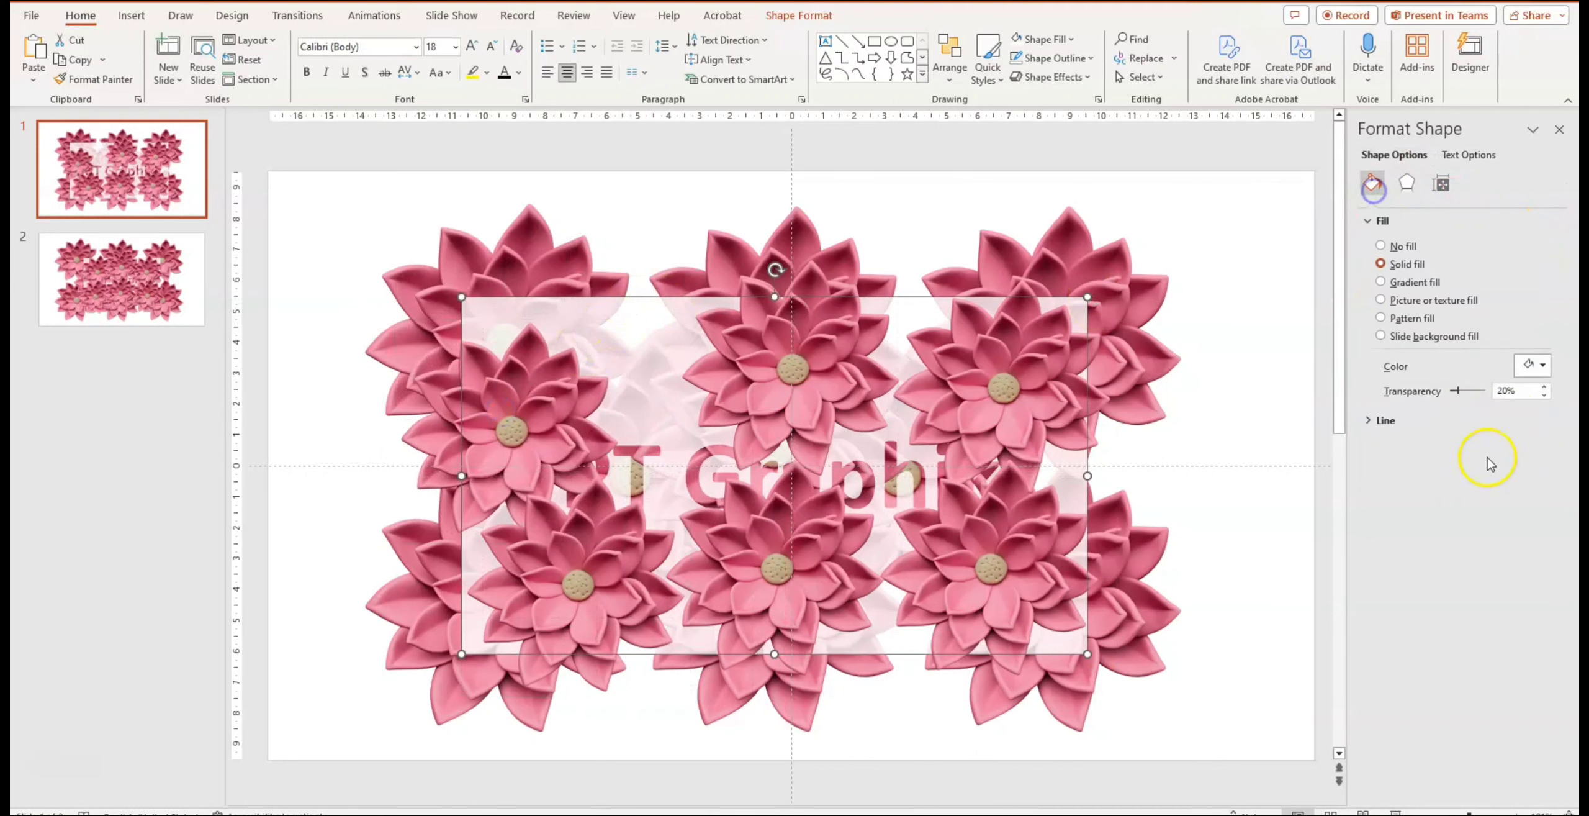
{"action": "left_click", "coordinate": [1518, 389]}
{"action": "left_click_drag", "start_coordinate": [1518, 390], "coordinate": [1345, 382]}
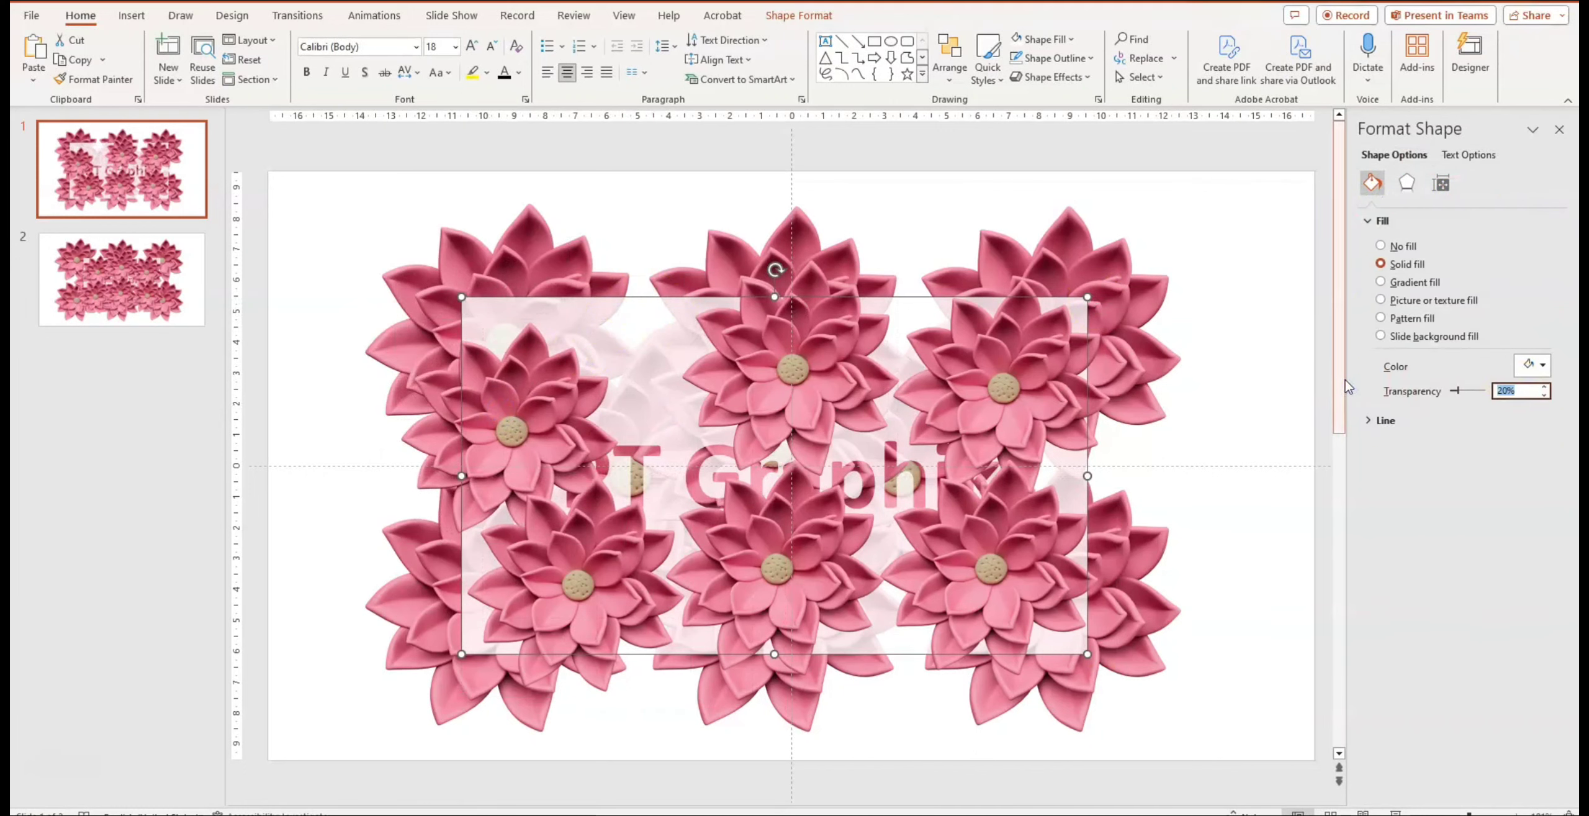
{"action": "type", "text": "60"}
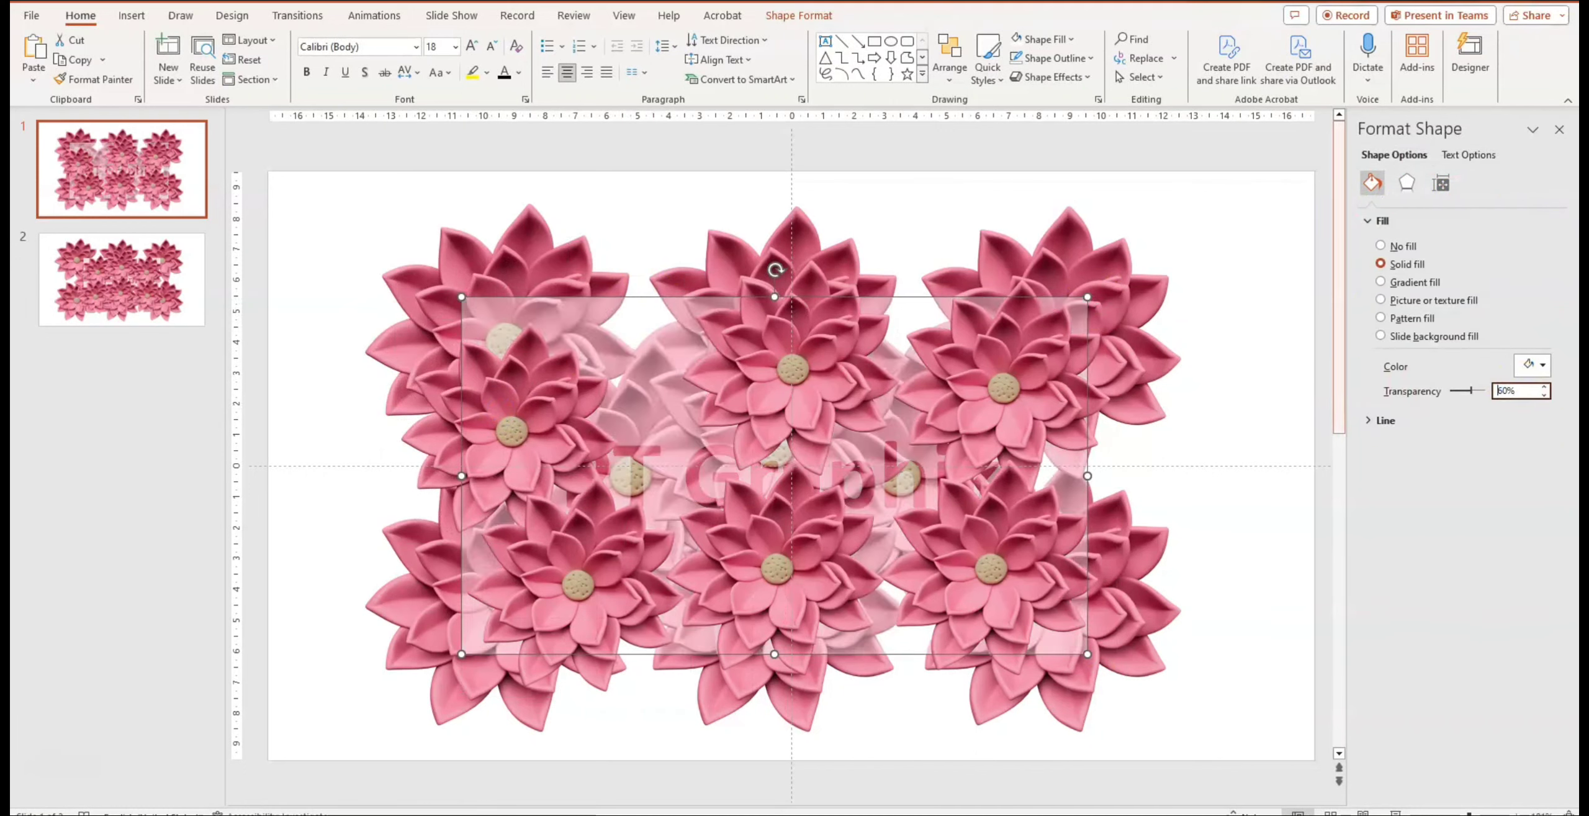
{"action": "mouse_move", "coordinate": [435, 377]}
{"action": "left_mouse_down"}
{"action": "mouse_move", "coordinate": [482, 353]}
{"action": "mouse_move", "coordinate": [478, 326]}
{"action": "left_mouse_up"}
- On slide 2, delete the flower covering the PPT text and place a small flower at the rectangle's top-left
{"action": "left_click", "coordinate": [190, 279]}
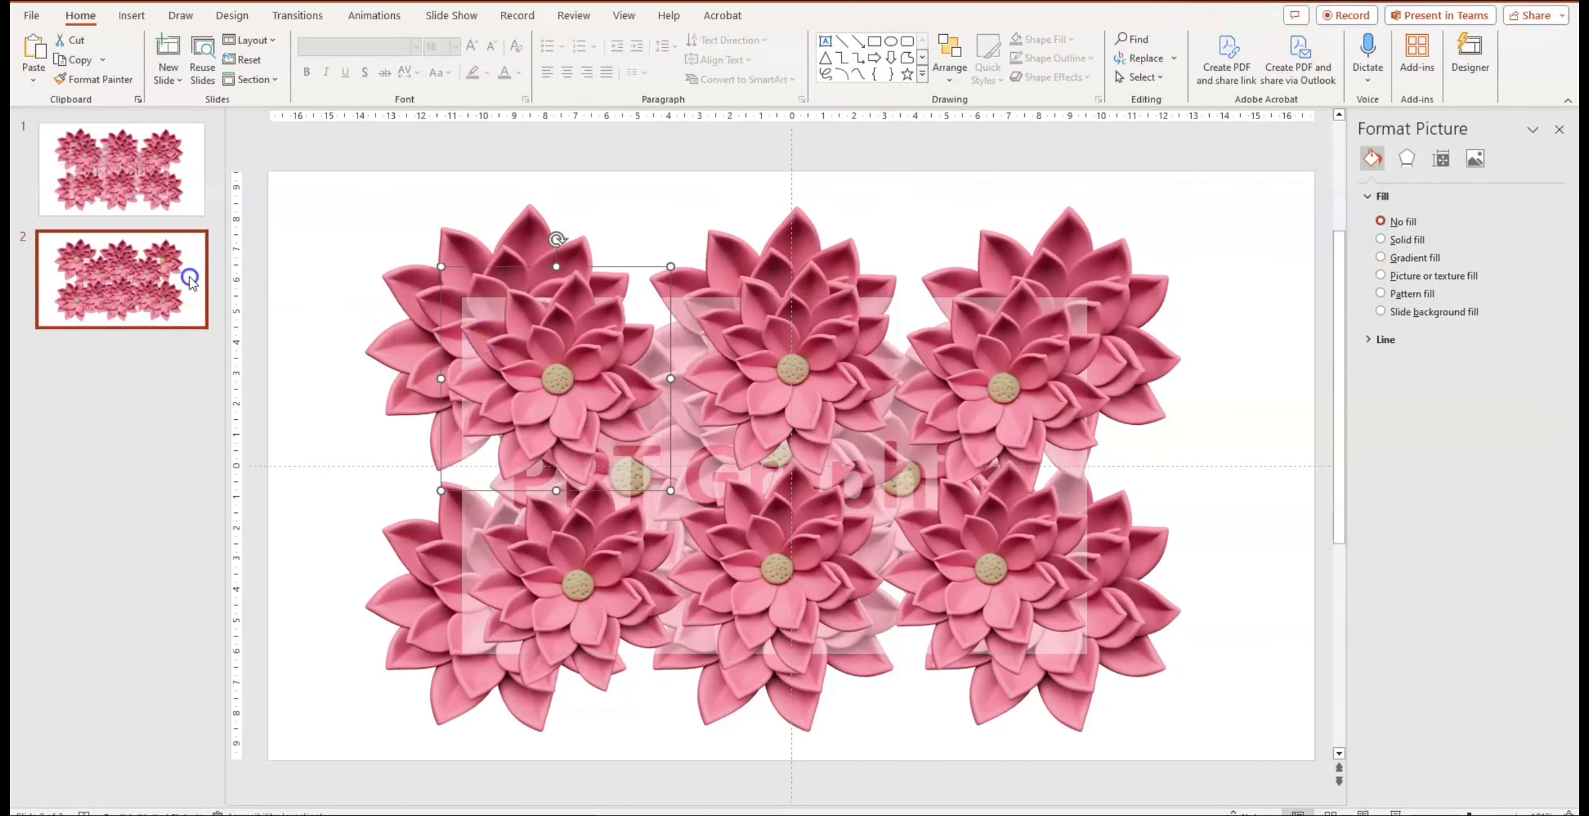
{"action": "left_click", "coordinate": [668, 385]}
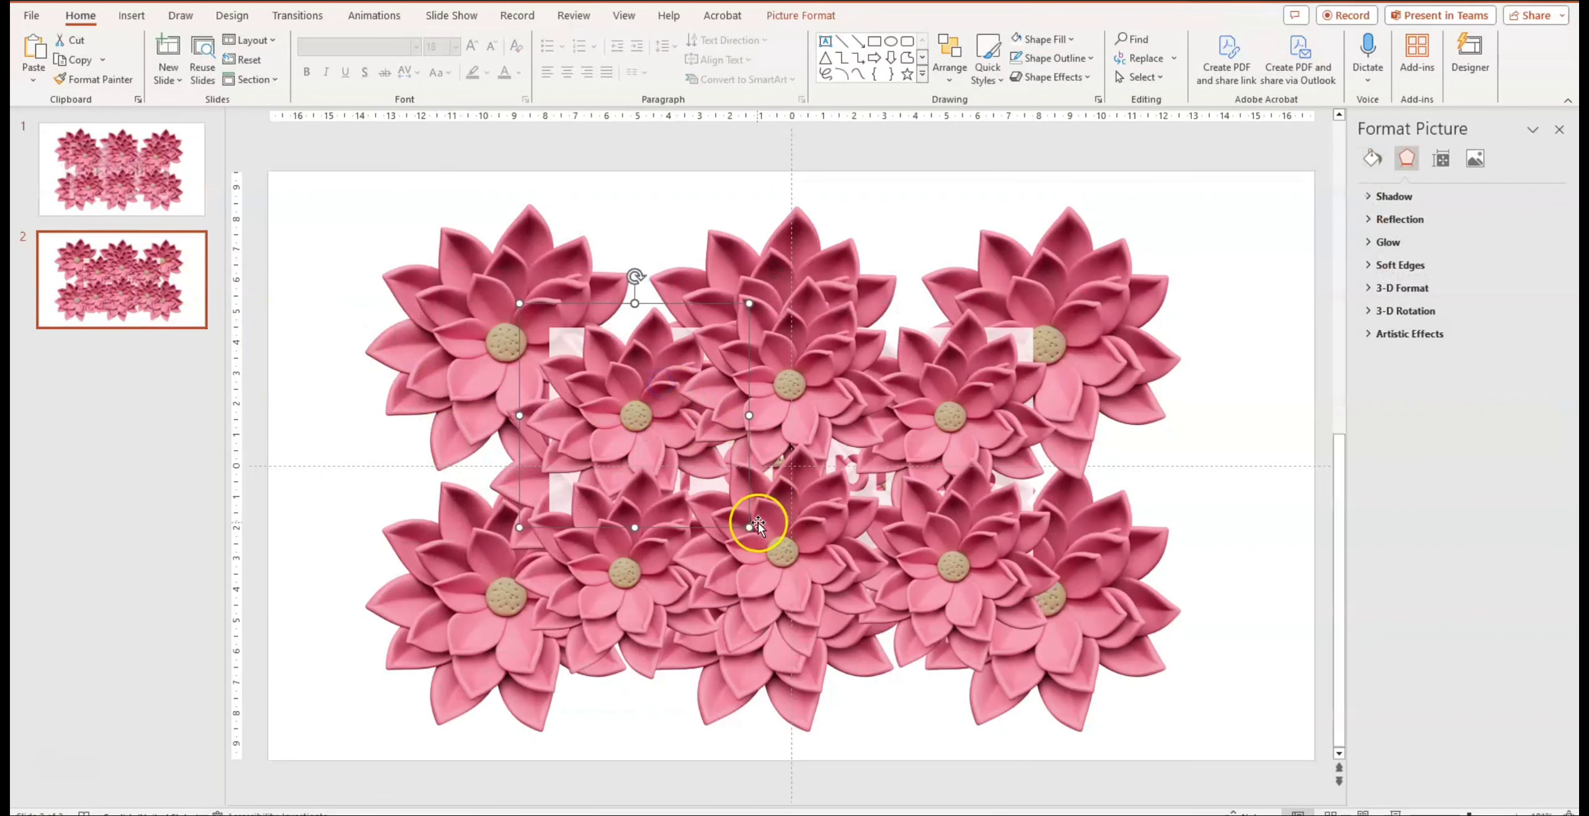
{"action": "left_click_drag", "start_coordinate": [749, 527], "coordinate": [741, 520]}
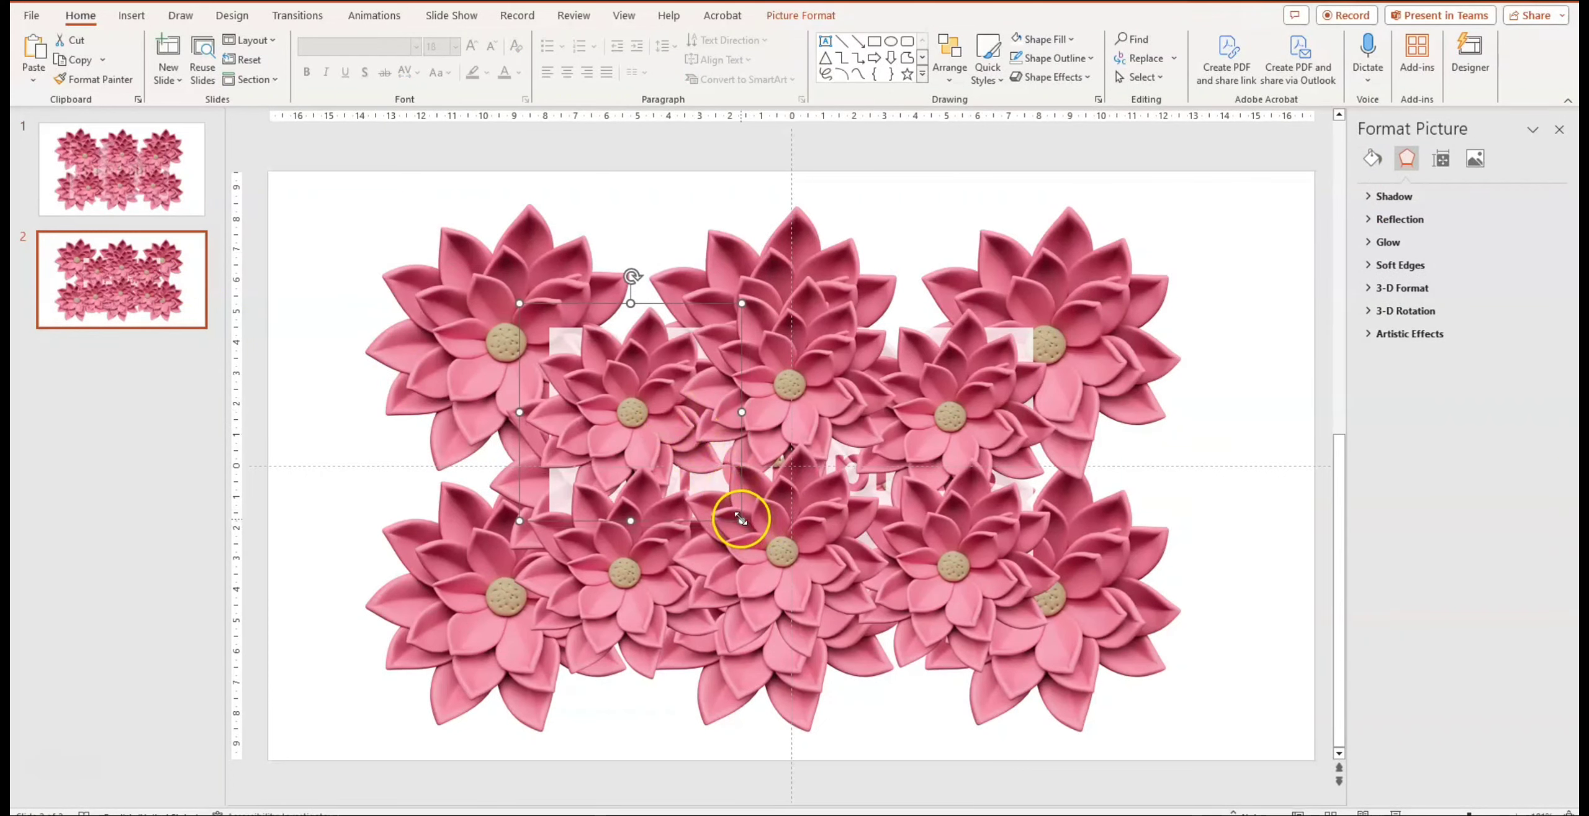
{"action": "left_click", "coordinate": [692, 458]}
{"action": "left_click", "coordinate": [645, 410]}
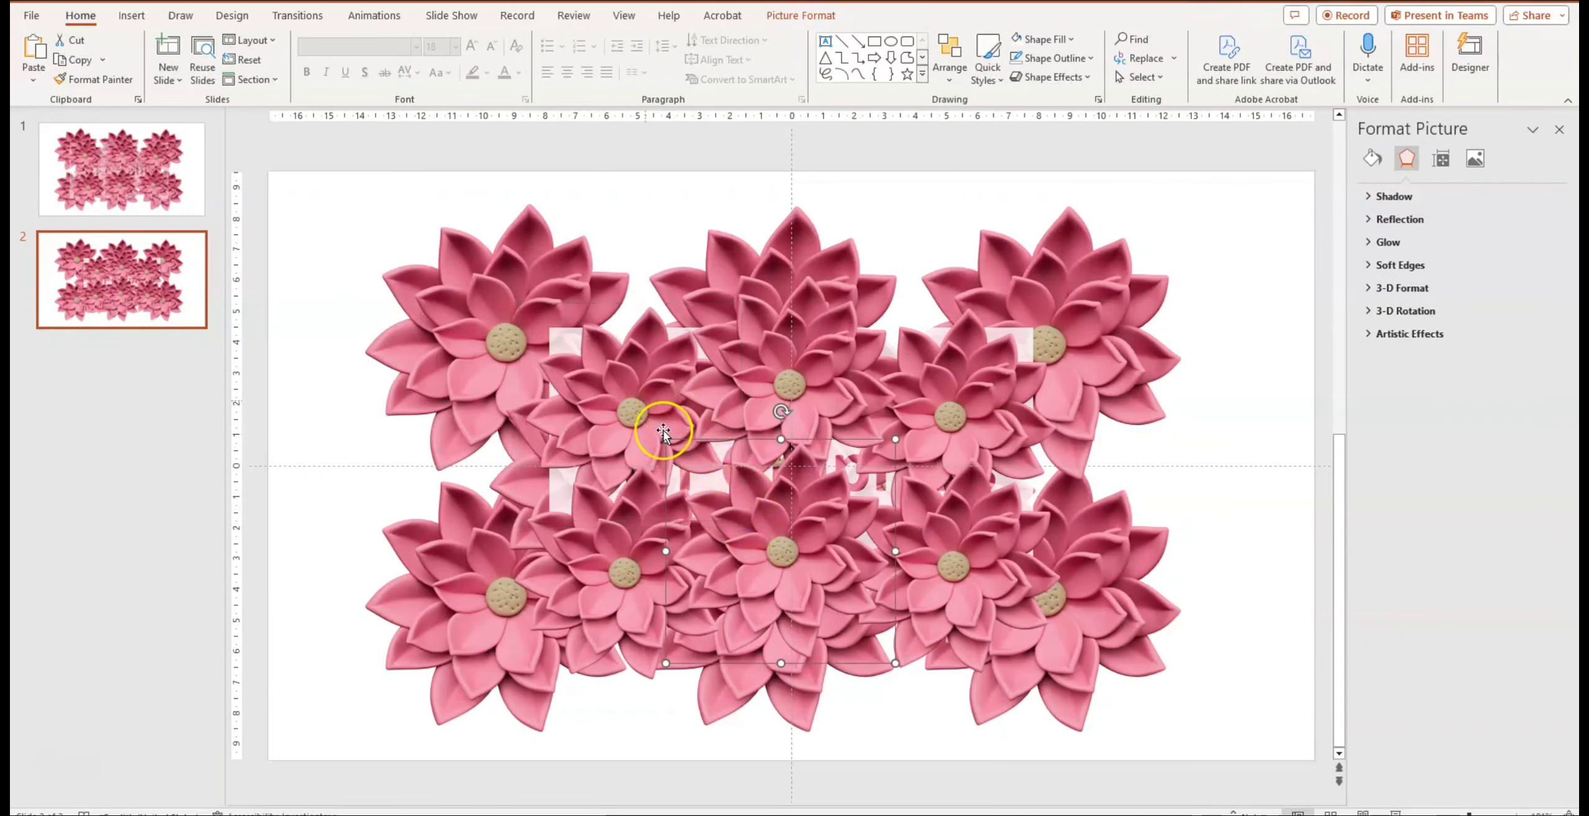
{"action": "key", "text": "Delete"}
{"action": "left_click_drag", "start_coordinate": [728, 505], "coordinate": [618, 378]}
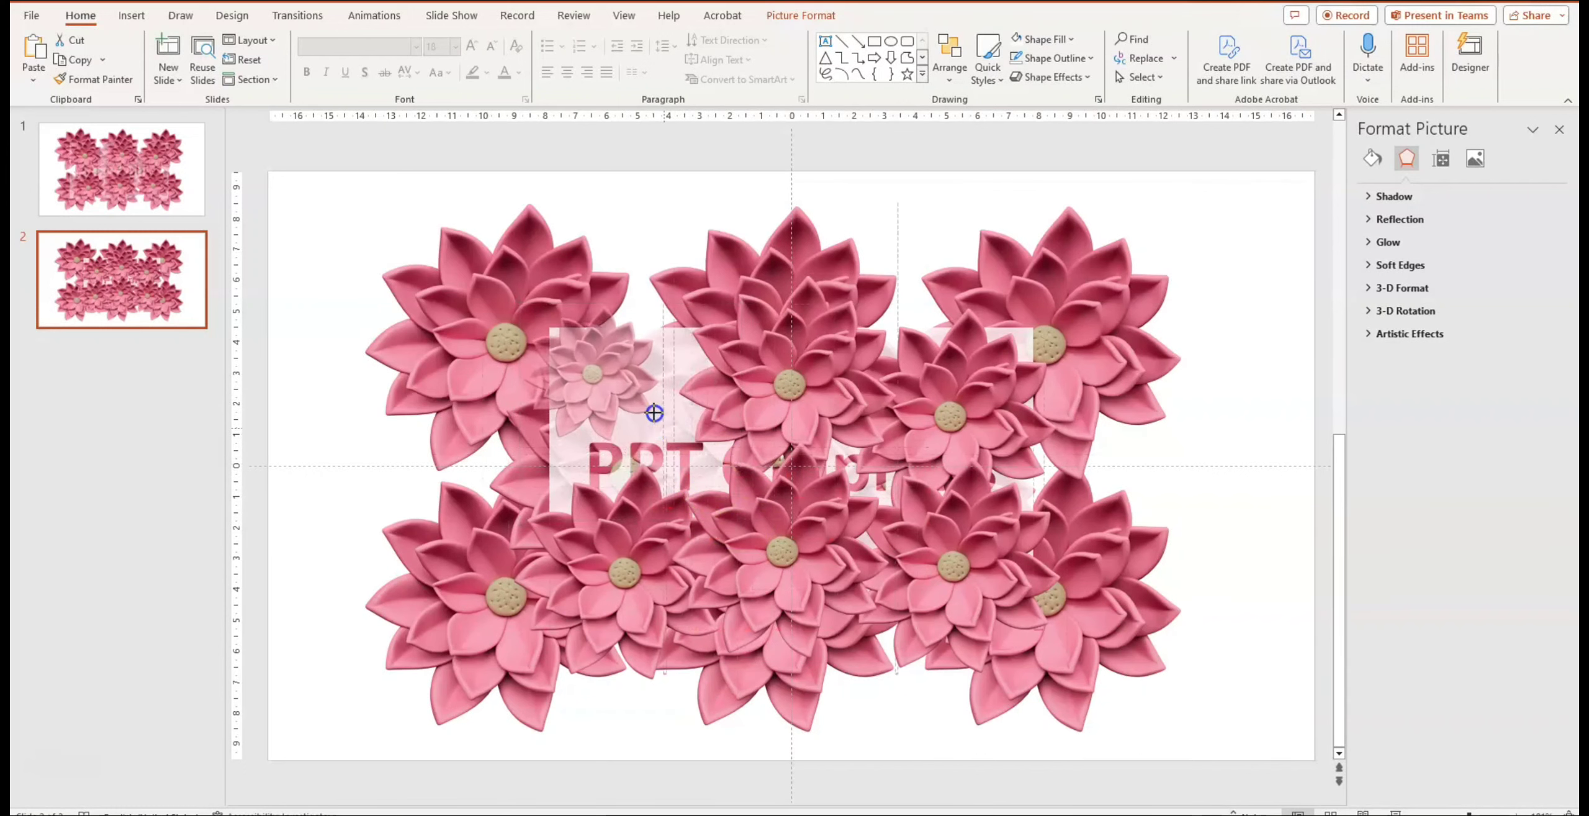
{"action": "left_click", "coordinate": [615, 376]}
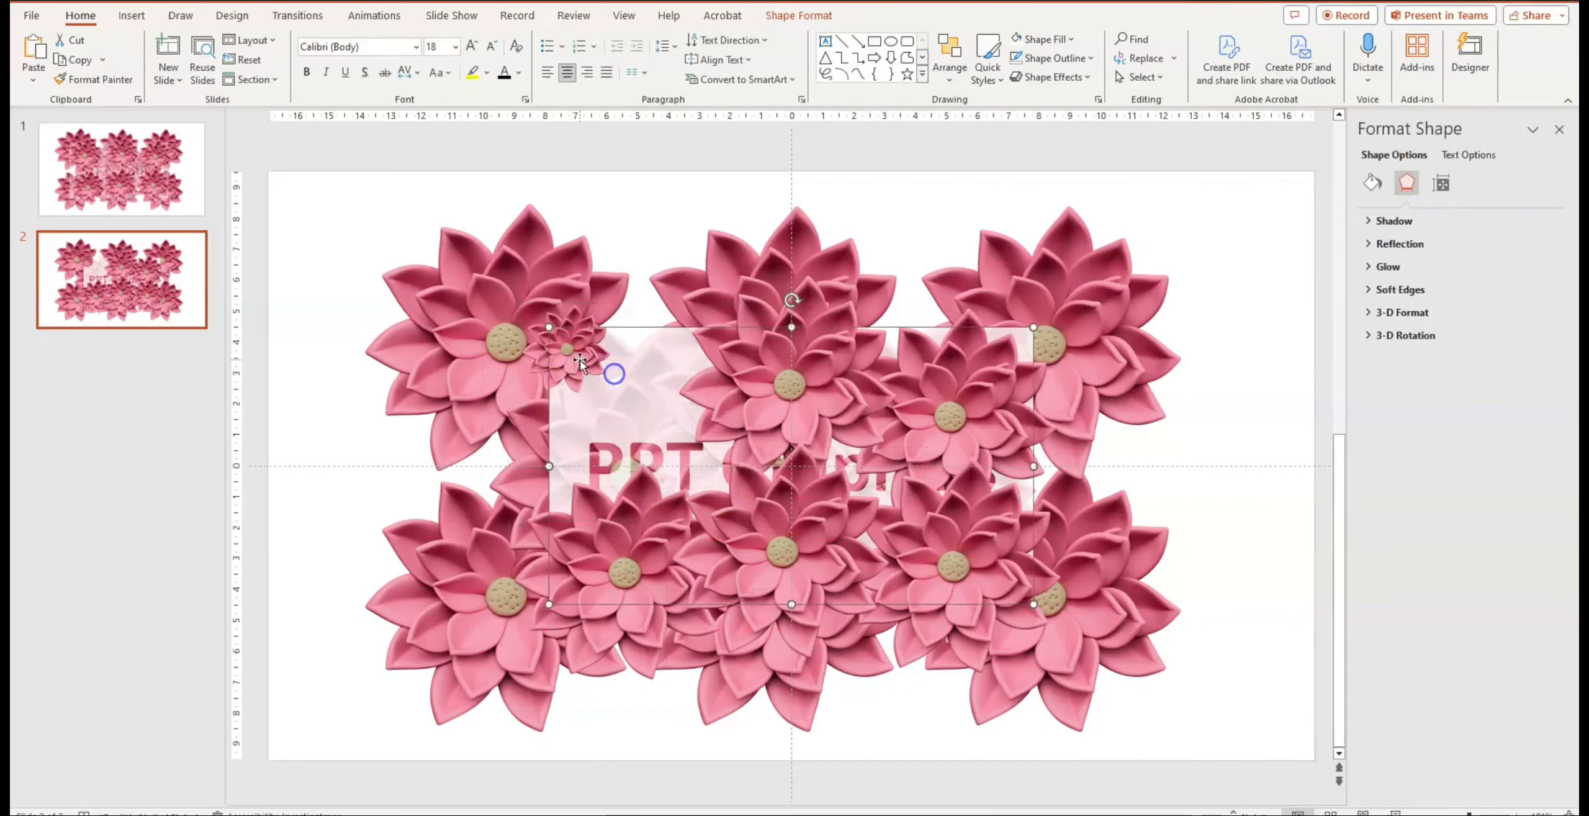
{"action": "left_click", "coordinate": [539, 335]}
{"action": "left_click_drag", "start_coordinate": [549, 340], "coordinate": [611, 403]}
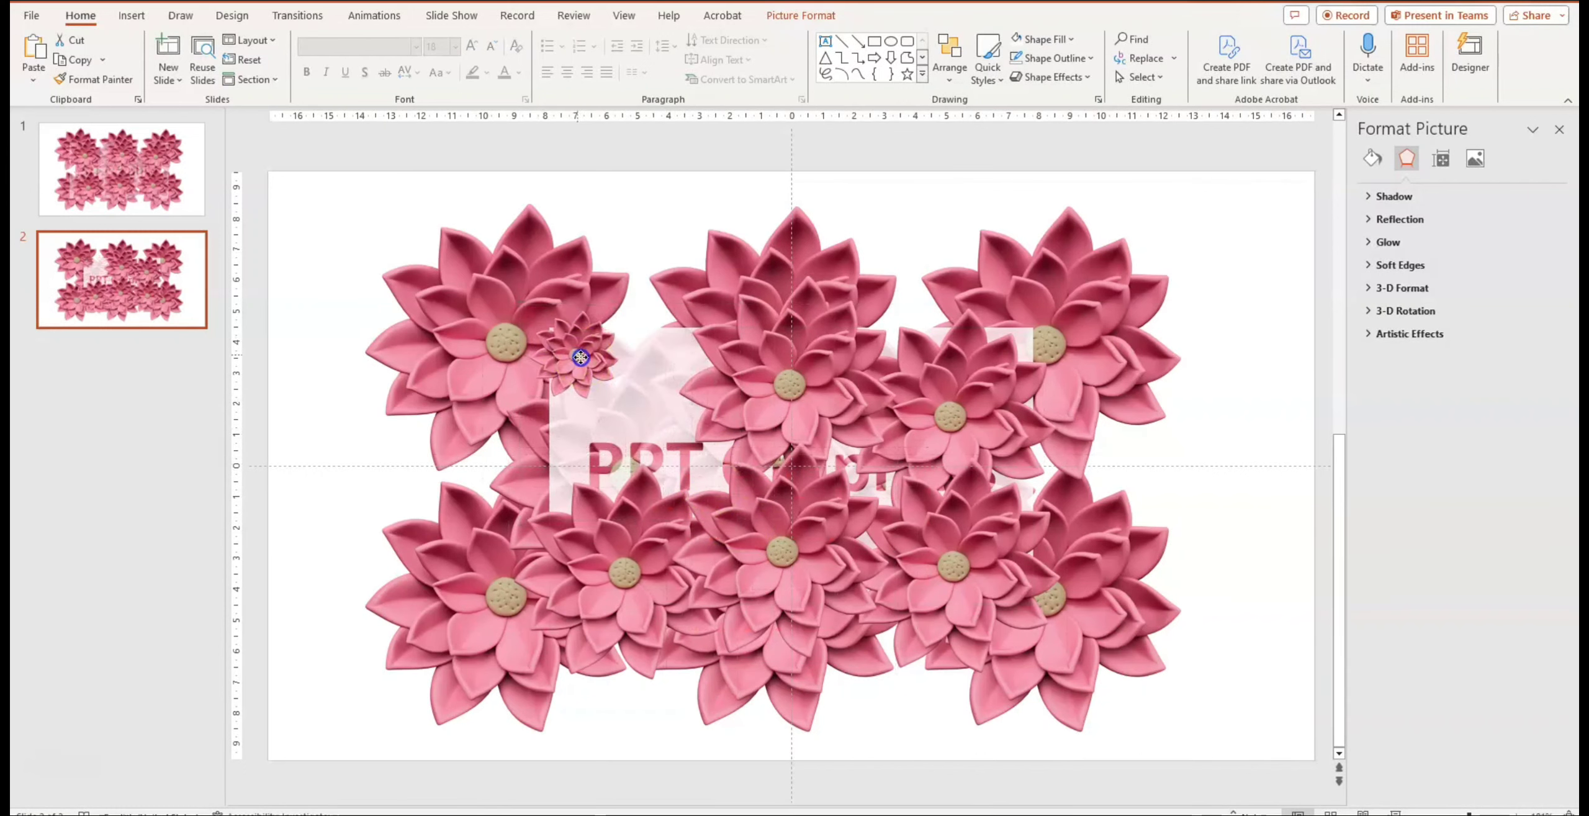
- Shrink the large lower flower into a small accent at the rectangle's lower-left corner
{"action": "left_click", "coordinate": [597, 544]}
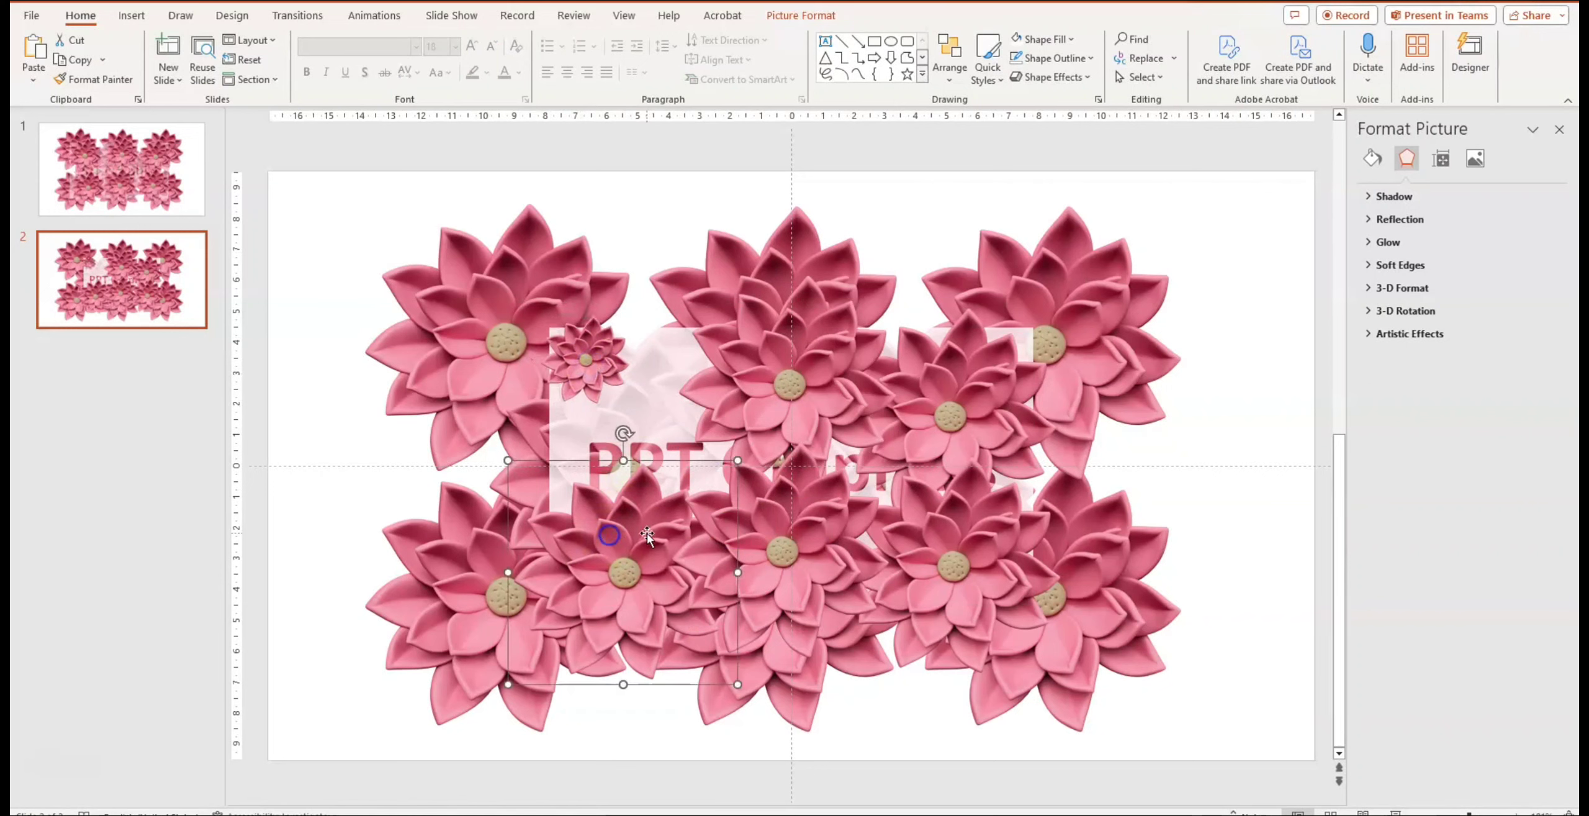
{"action": "left_click_drag", "start_coordinate": [550, 544], "coordinate": [708, 523]}
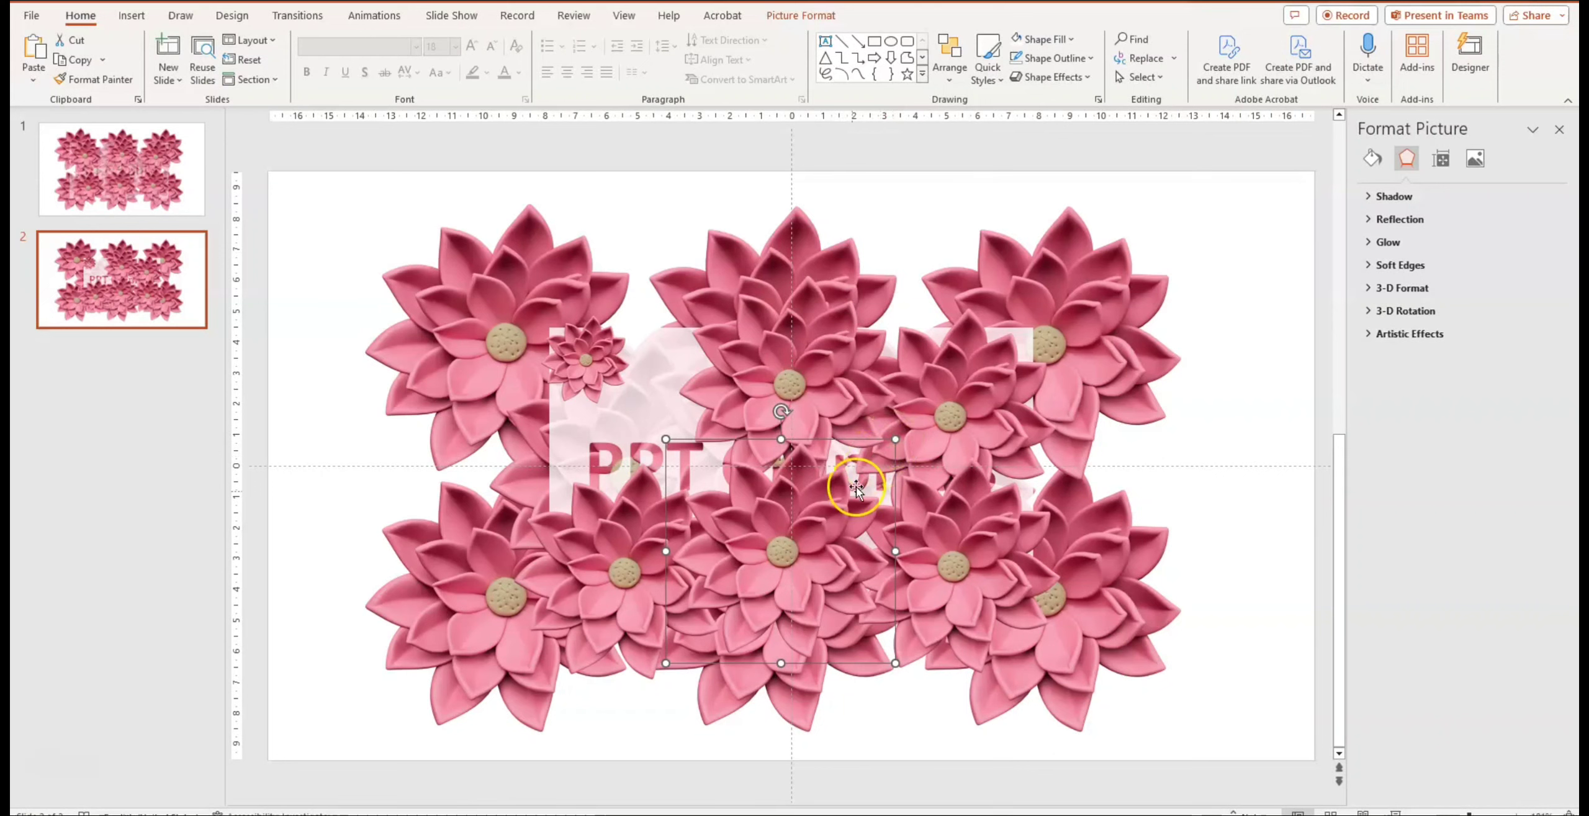
{"action": "left_click_drag", "start_coordinate": [856, 487], "coordinate": [576, 532]}
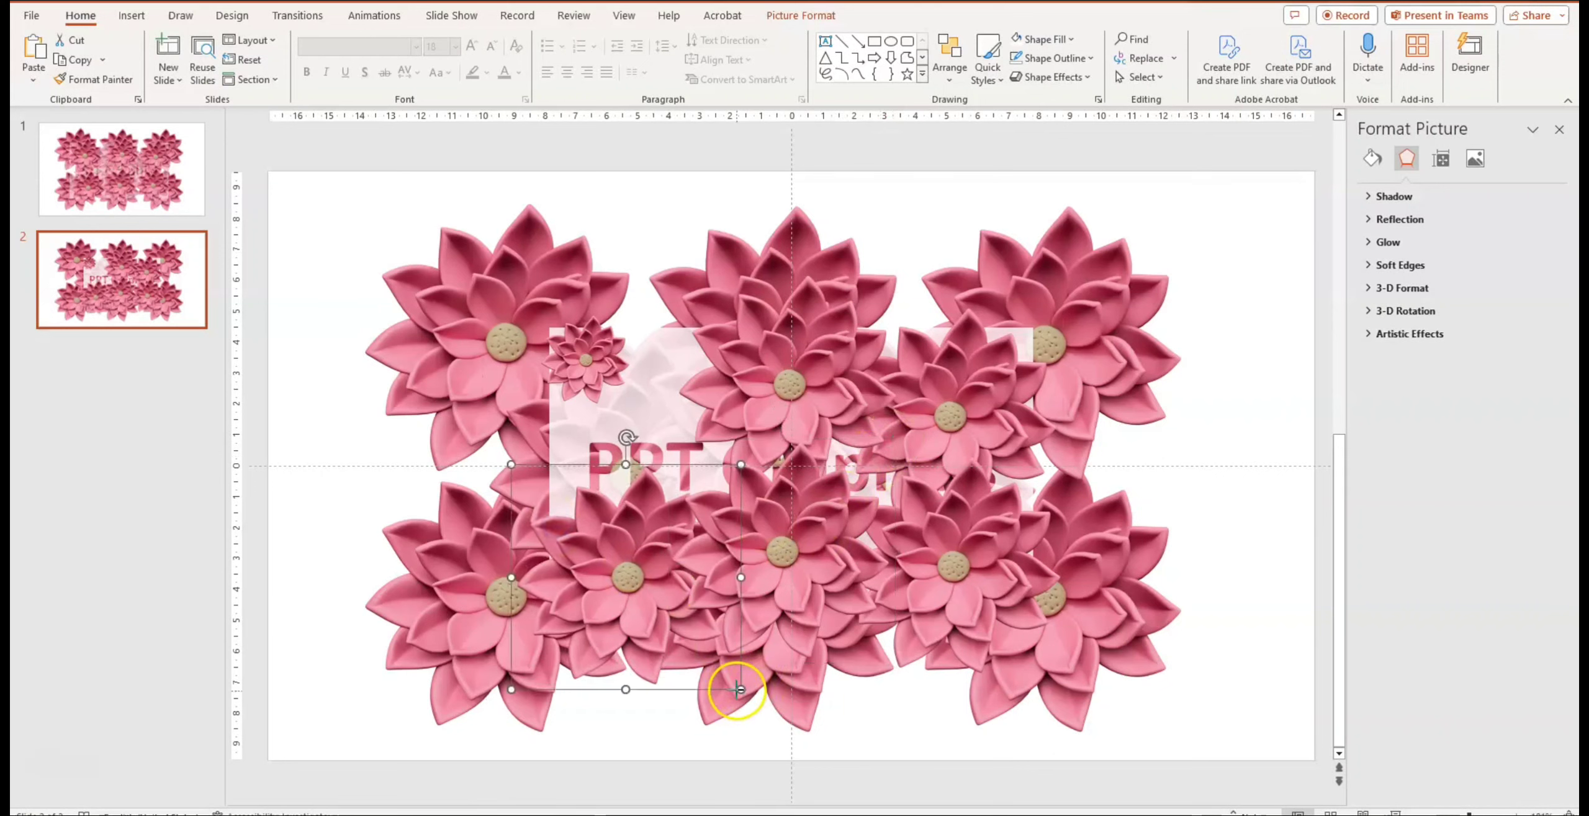
{"action": "left_click_drag", "start_coordinate": [741, 689], "coordinate": [625, 576]}
{"action": "left_click_drag", "start_coordinate": [586, 508], "coordinate": [613, 545]}
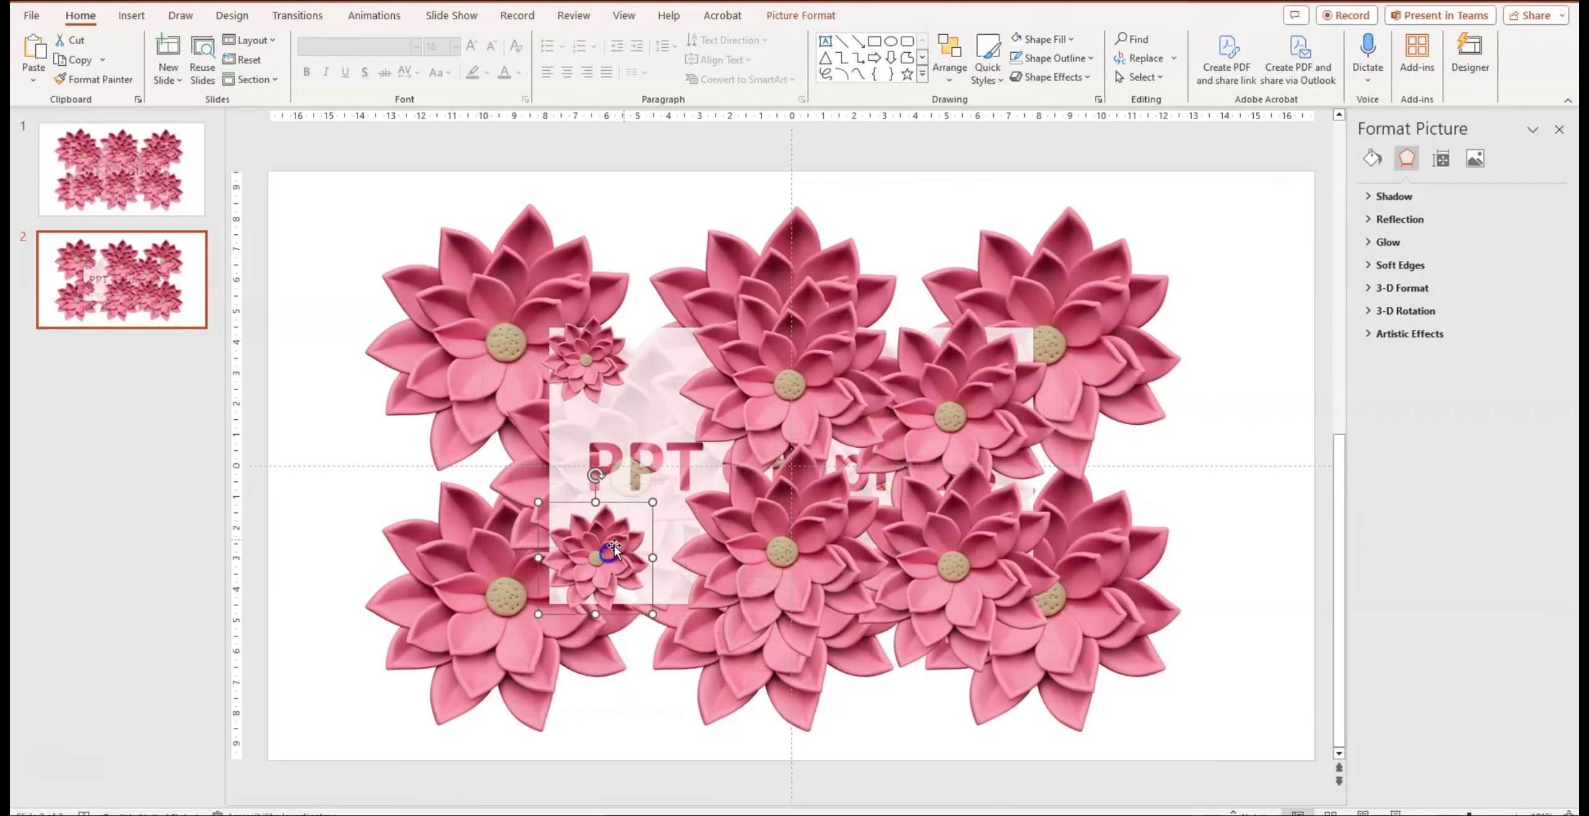
{"action": "left_click_drag", "start_coordinate": [654, 613], "coordinate": [588, 573]}
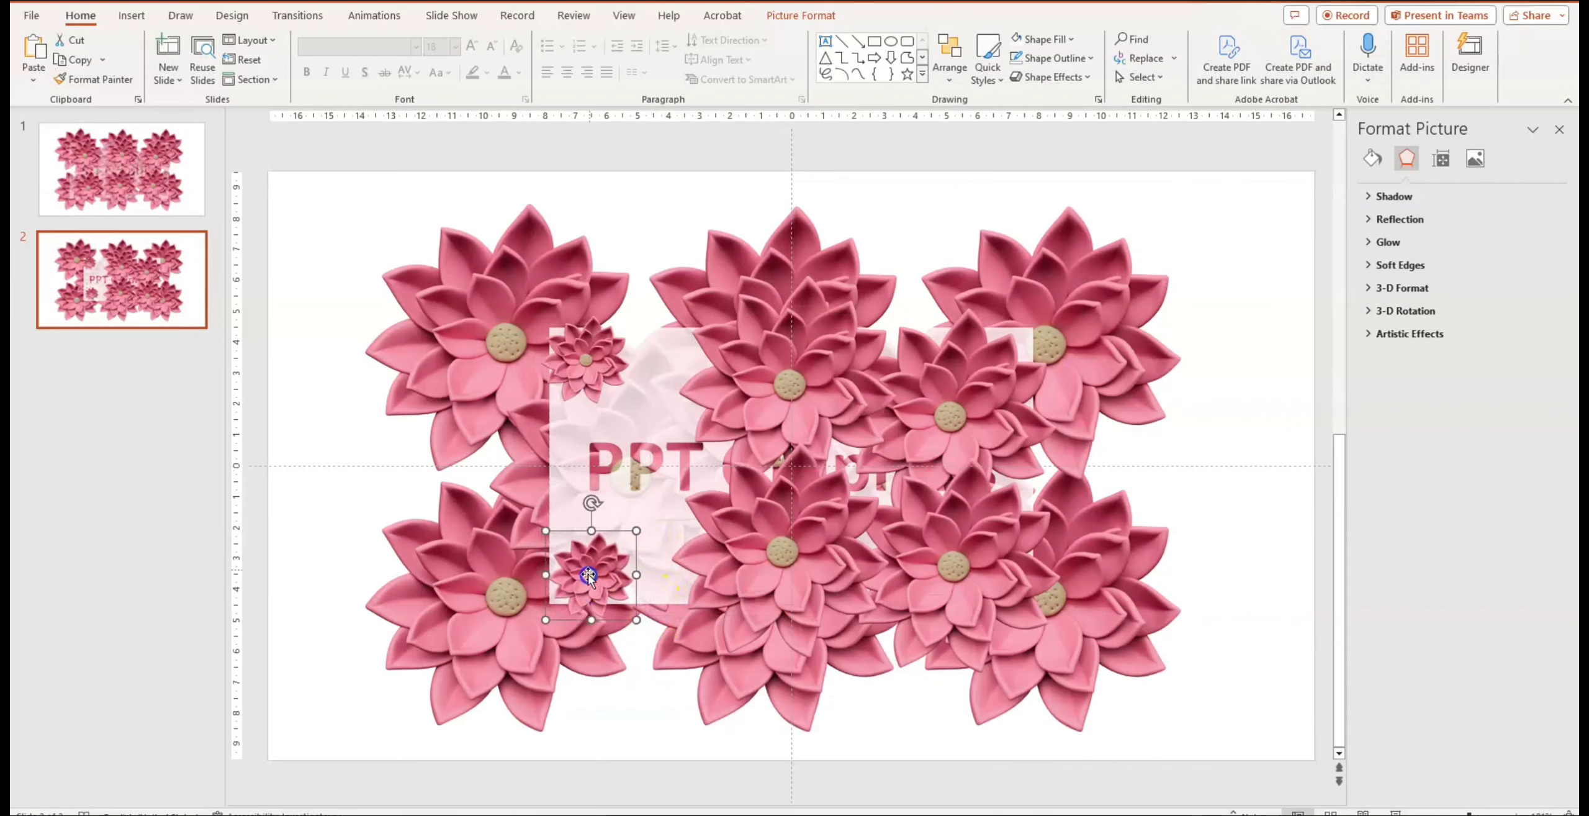
- Tilt the lower-left and upper-left small flowers to new angles
{"action": "left_click_drag", "start_coordinate": [592, 503], "coordinate": [640, 541]}
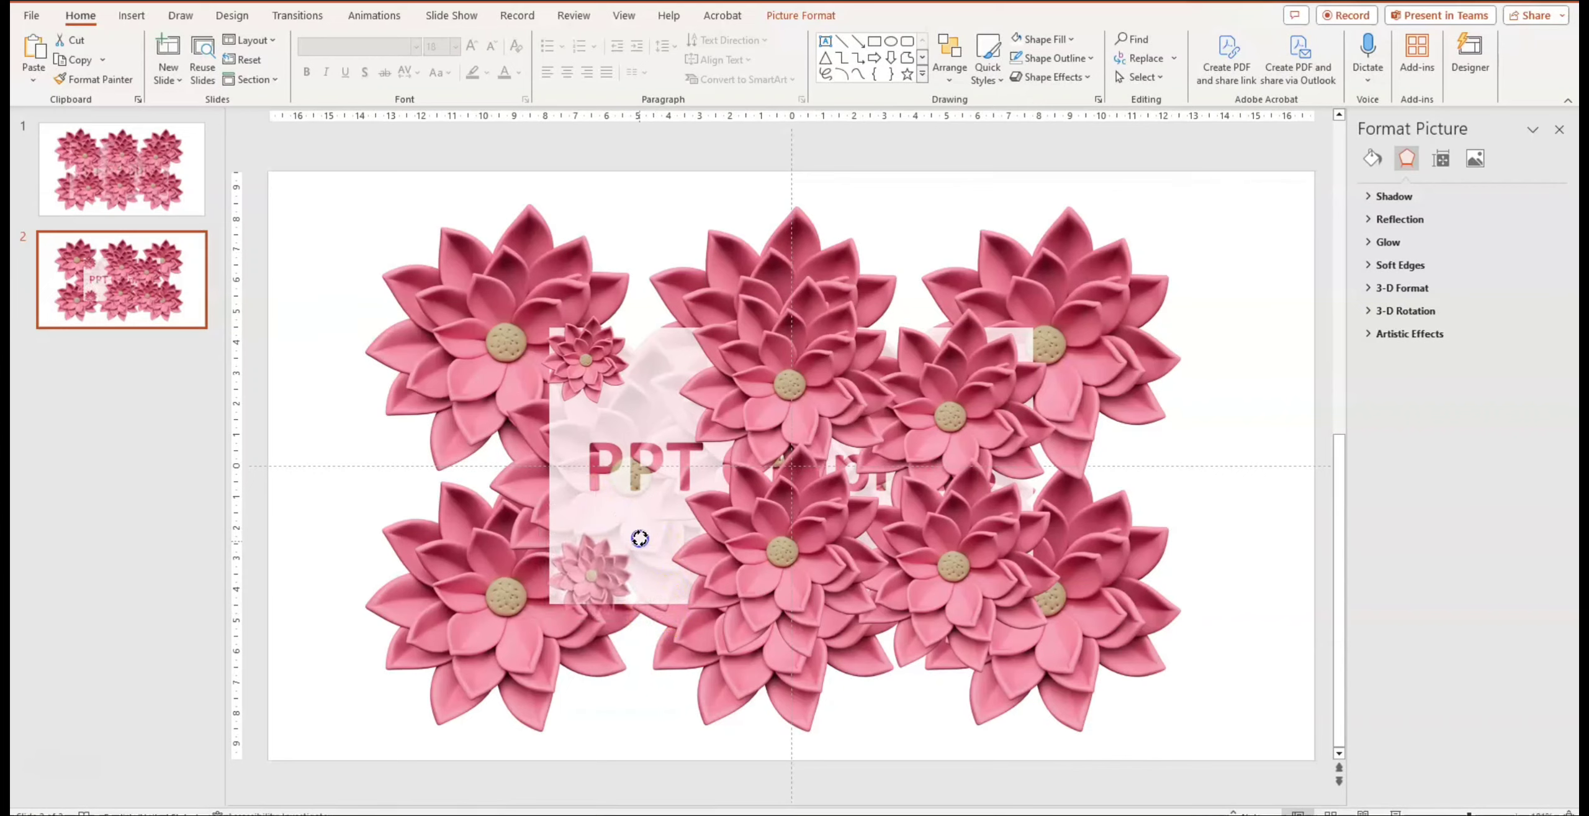
{"action": "left_click", "coordinate": [580, 358]}
{"action": "left_click_drag", "start_coordinate": [586, 286], "coordinate": [586, 351]}
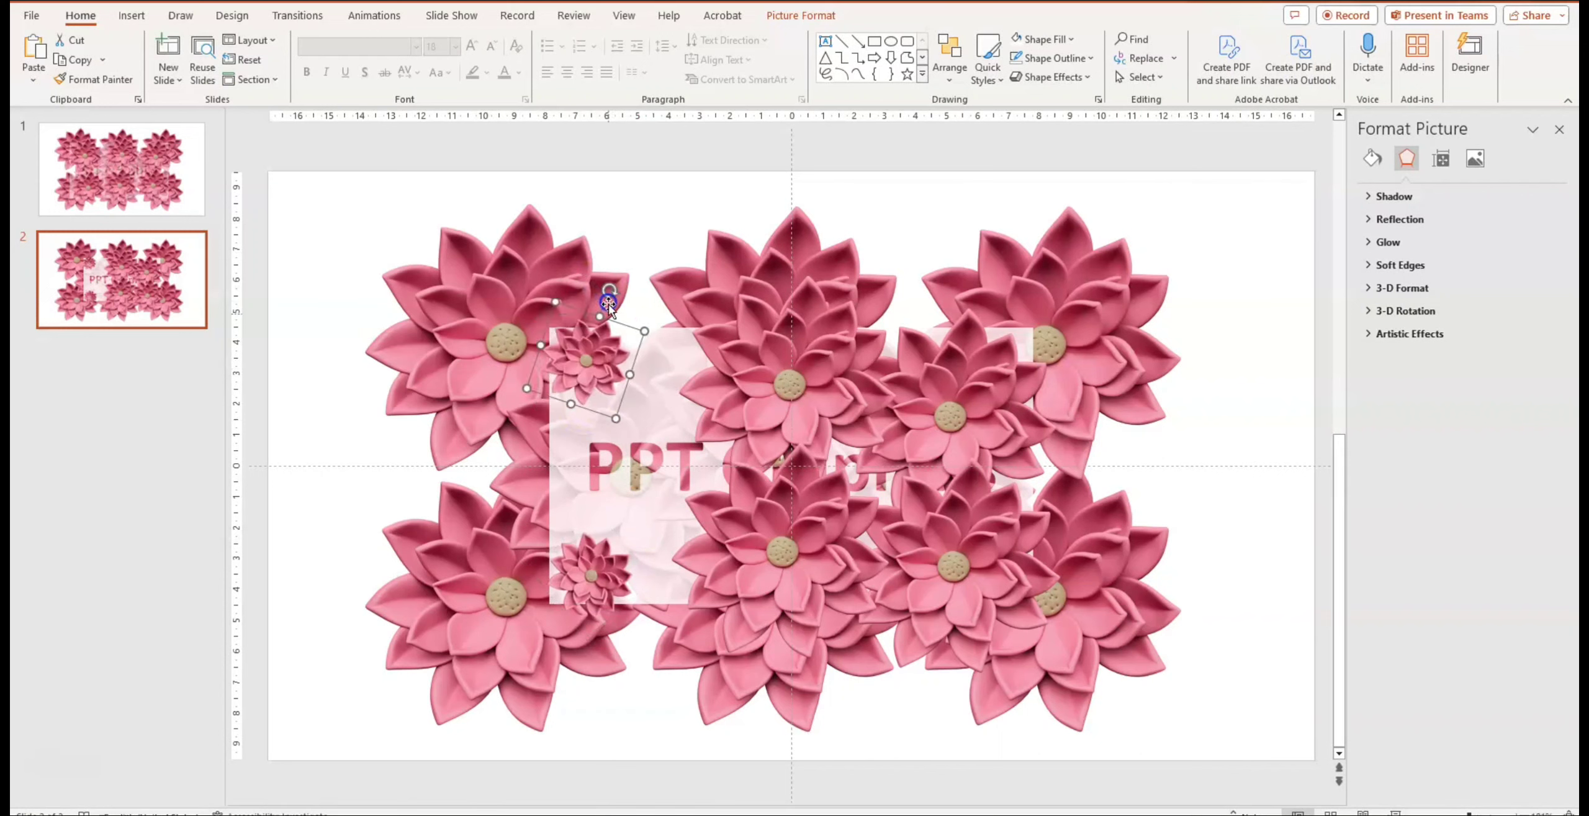
- Shrink the large central flower into a tilted accent at the box's top-middle
{"action": "left_click", "coordinate": [815, 383]}
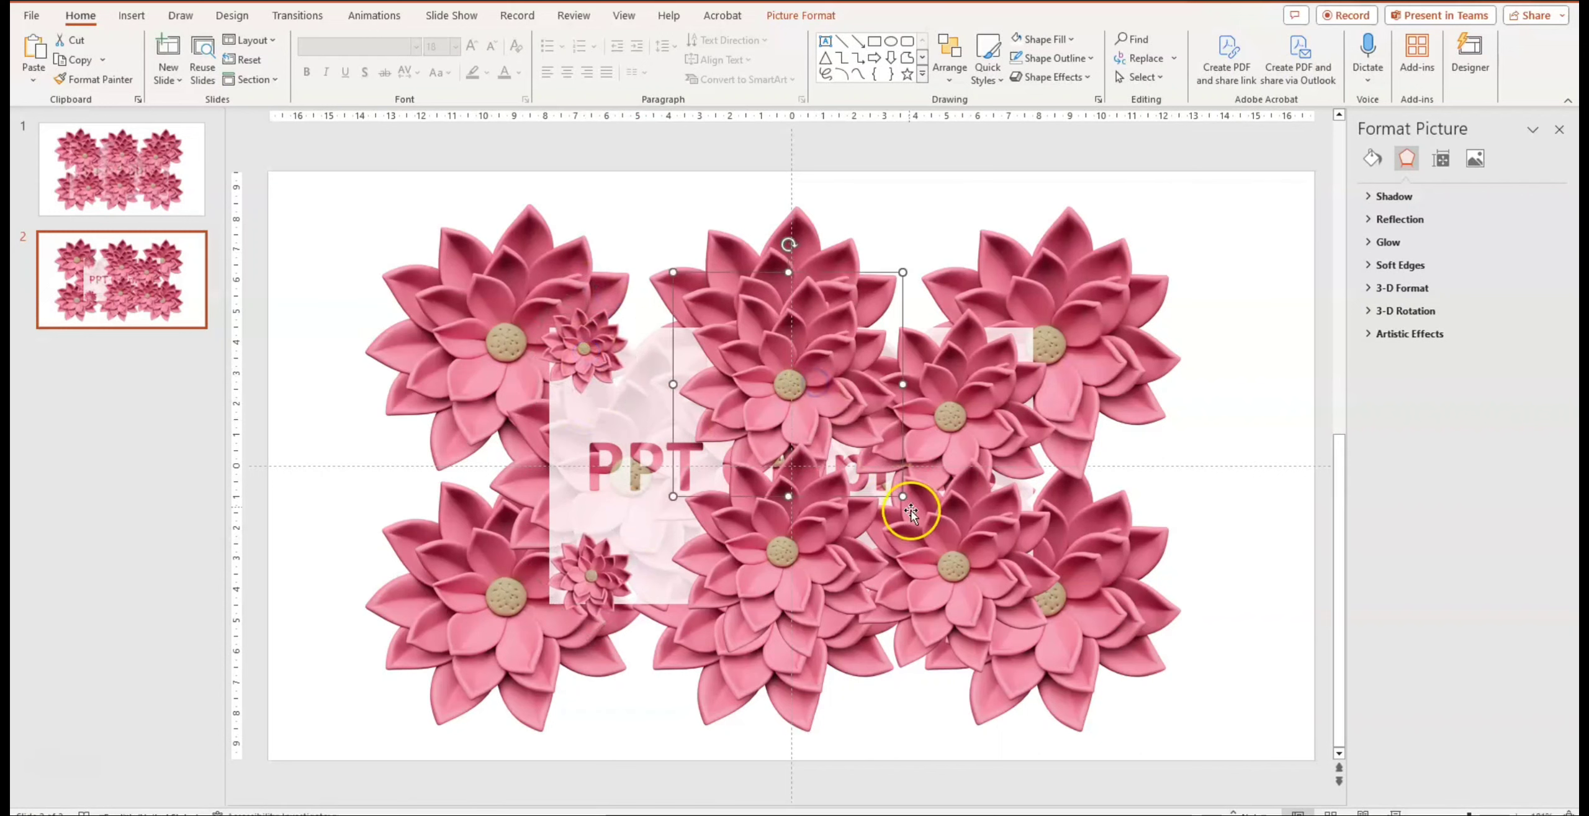
{"action": "left_click_drag", "start_coordinate": [902, 496], "coordinate": [782, 378]}
{"action": "left_click_drag", "start_coordinate": [734, 329], "coordinate": [734, 367]}
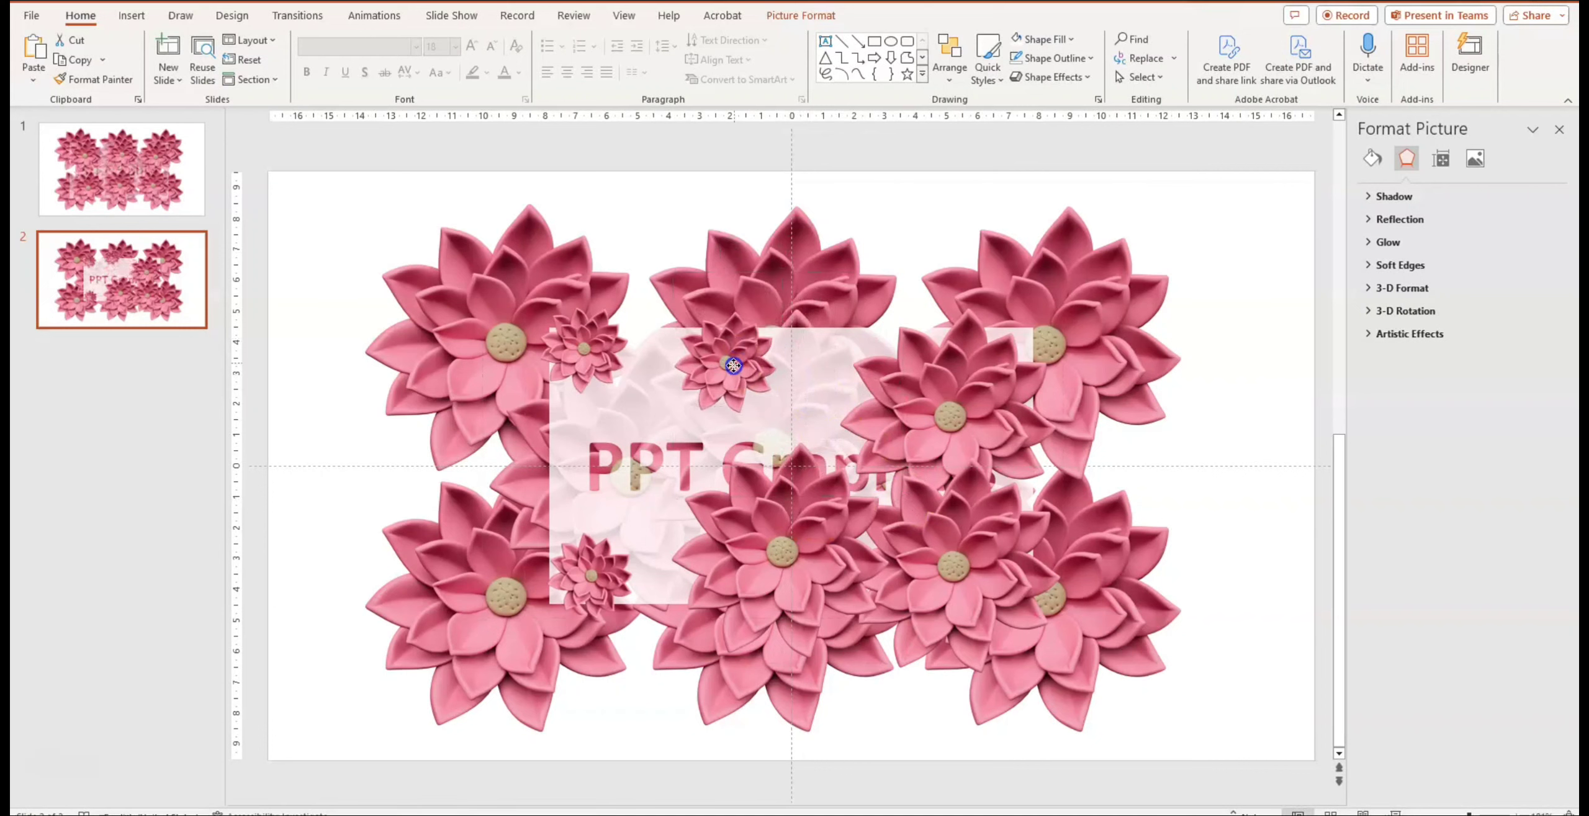
{"action": "left_click_drag", "start_coordinate": [726, 286], "coordinate": [744, 287]}
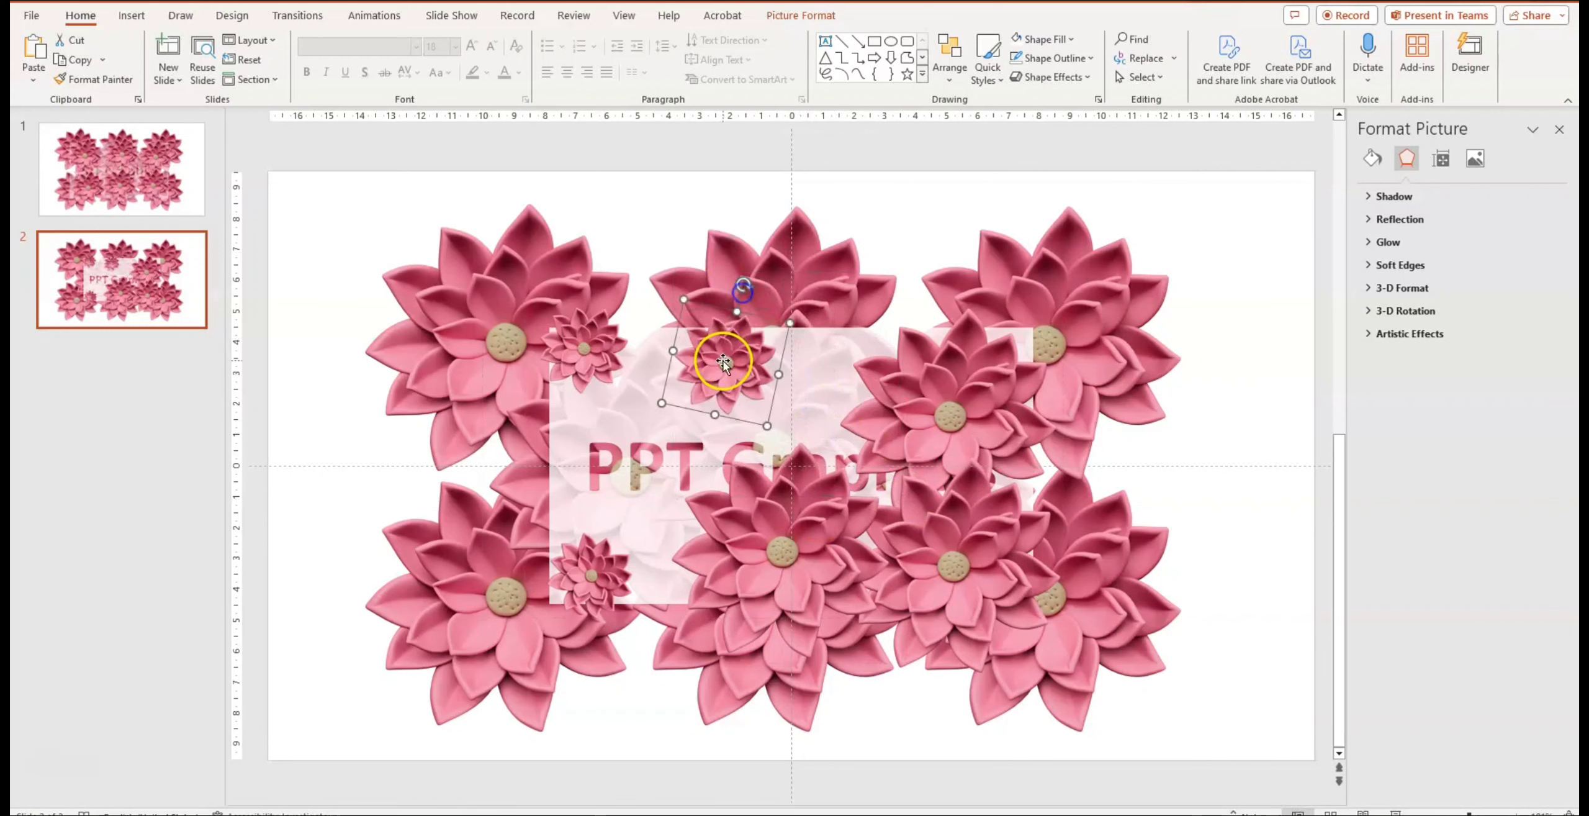
{"action": "left_click_drag", "start_coordinate": [728, 366], "coordinate": [775, 353]}
- Shrink the right flower into a rotated top-right accent and make the bottom-middle flower small
{"action": "left_click", "coordinate": [959, 381]}
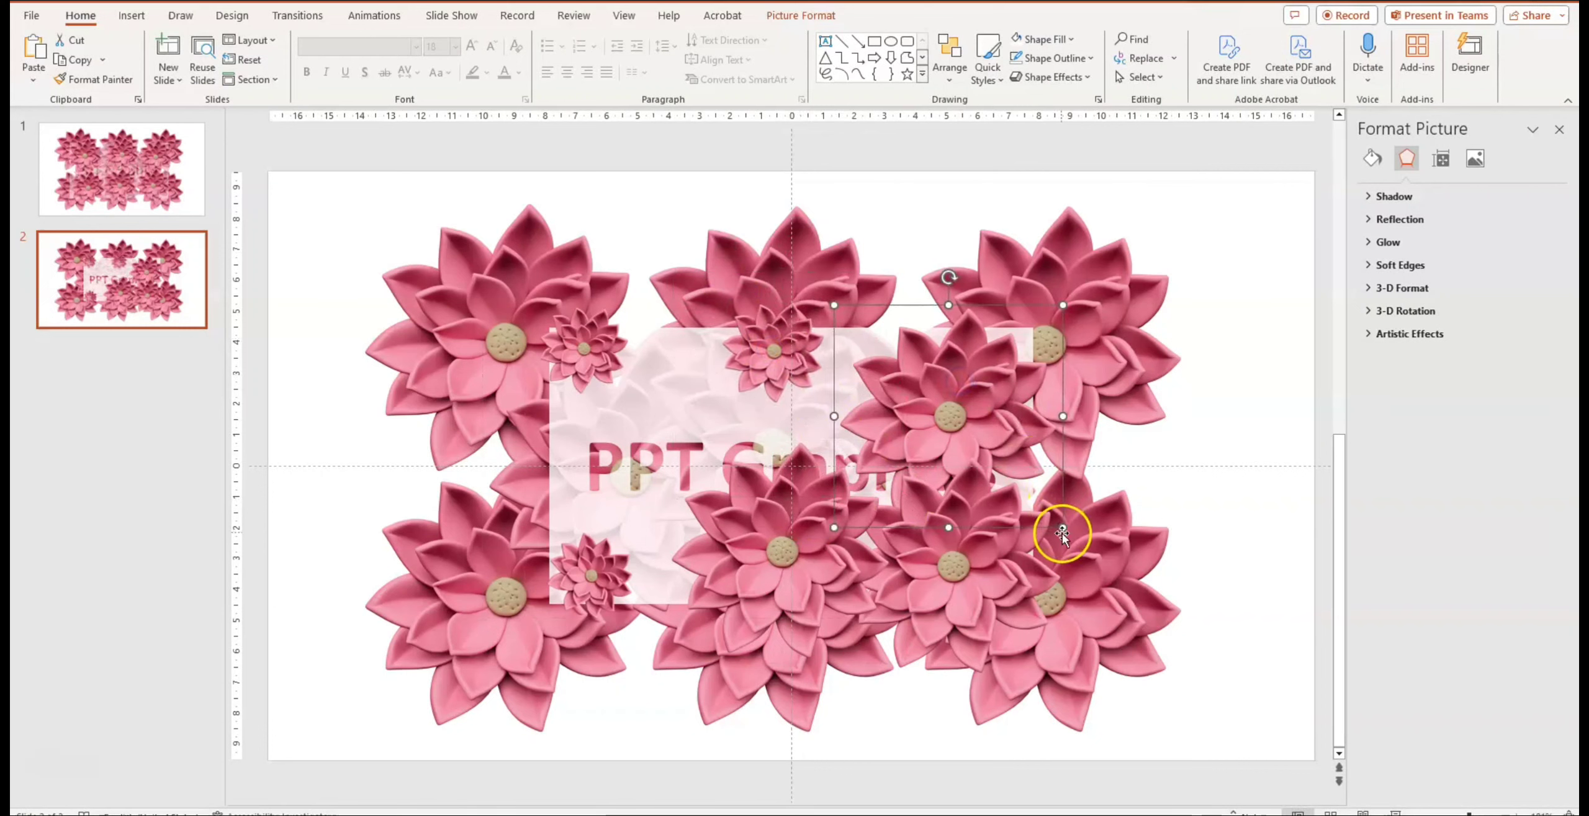
{"action": "left_click_drag", "start_coordinate": [1062, 528], "coordinate": [984, 443]}
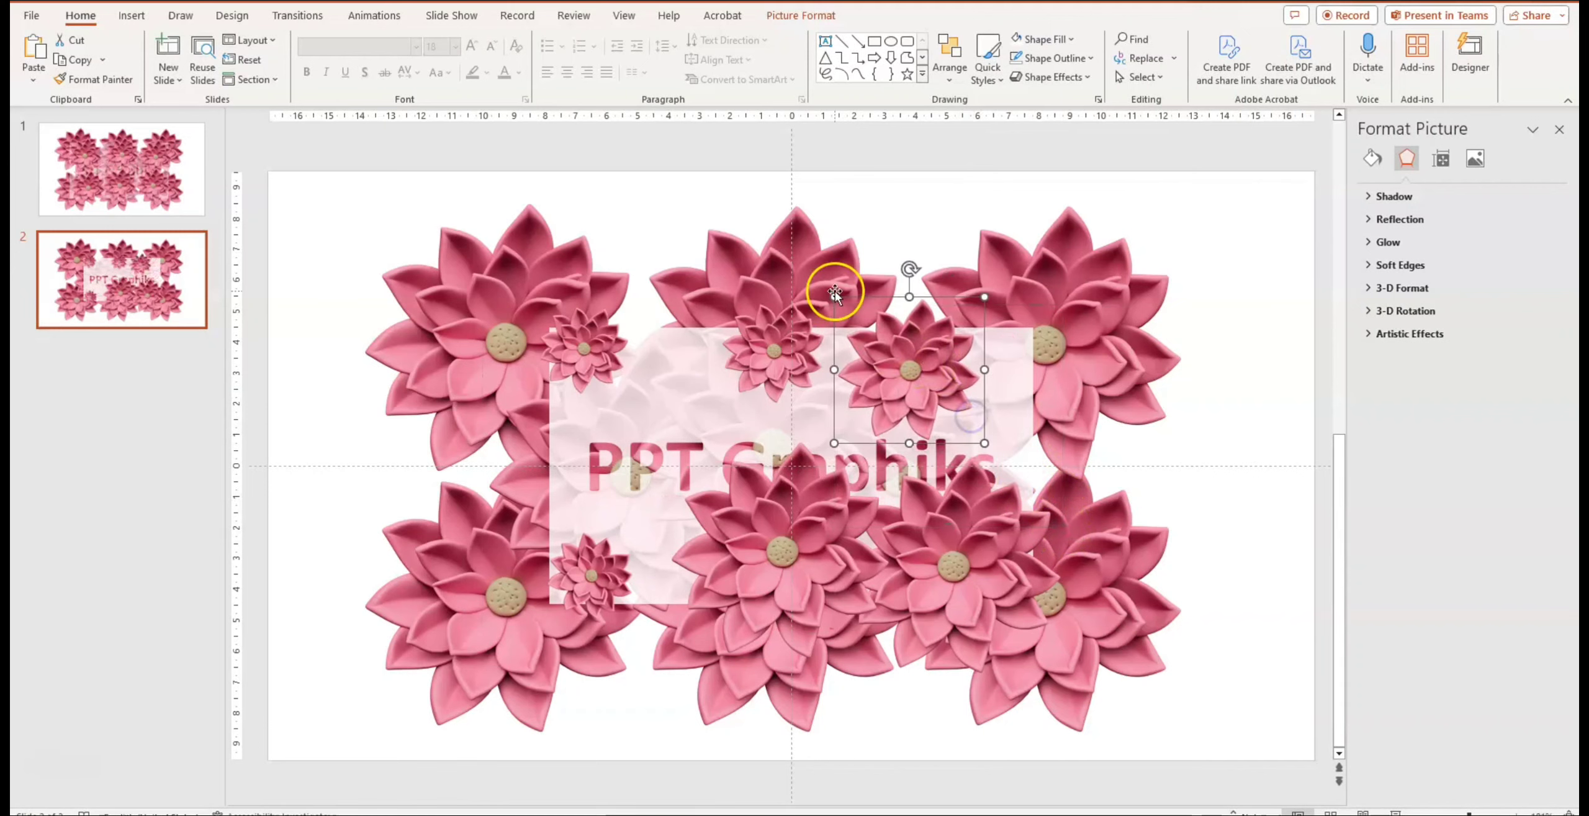
{"action": "mouse_move", "coordinate": [834, 296]}
{"action": "left_mouse_down"}
{"action": "mouse_move", "coordinate": [903, 363]}
{"action": "mouse_move", "coordinate": [994, 371]}
{"action": "left_mouse_up"}
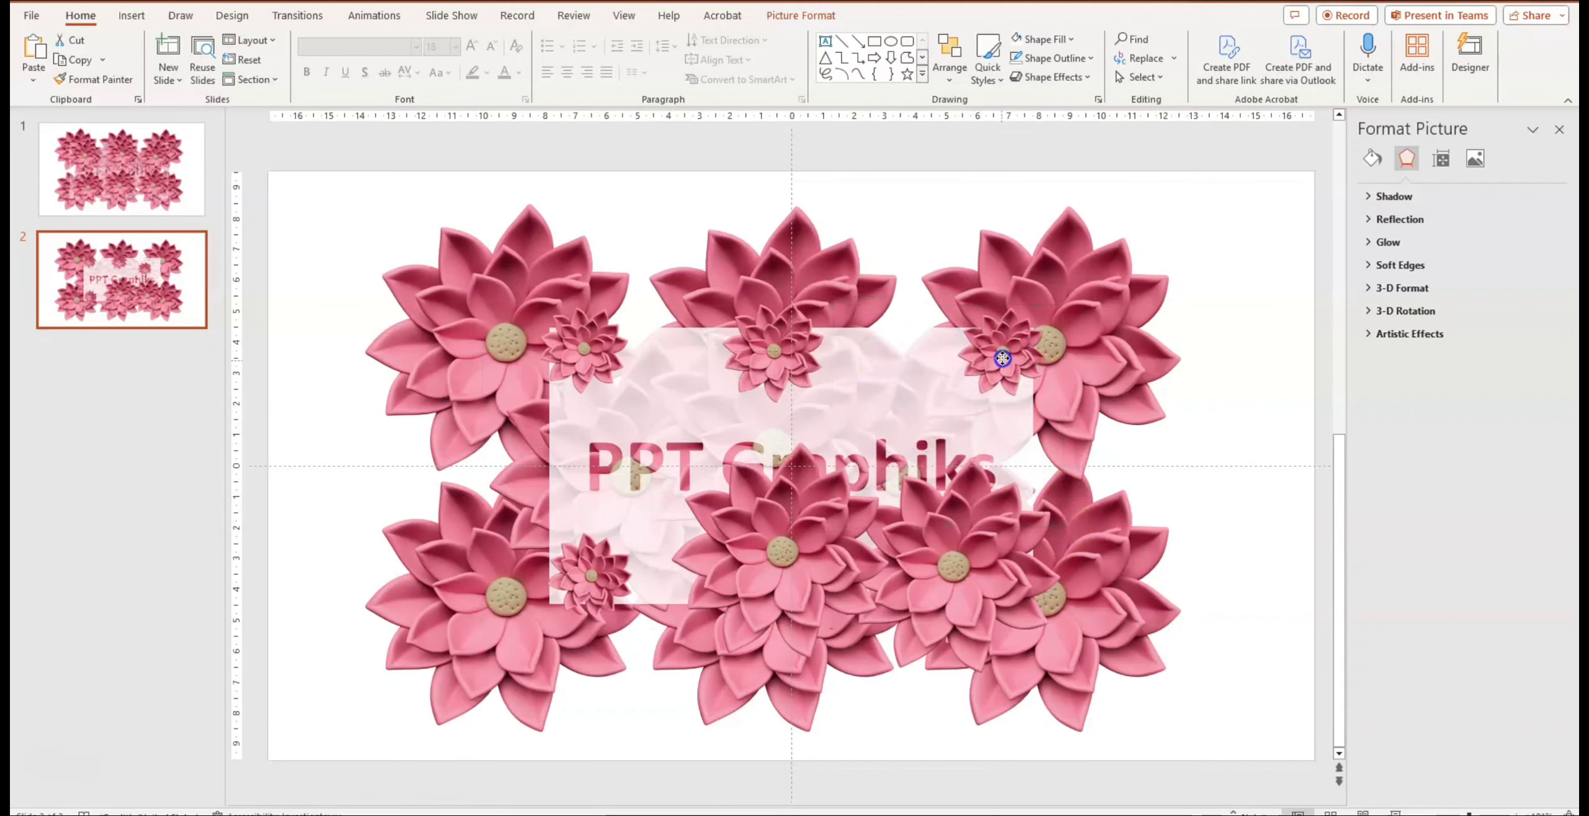
{"action": "left_click_drag", "start_coordinate": [995, 286], "coordinate": [1015, 293]}
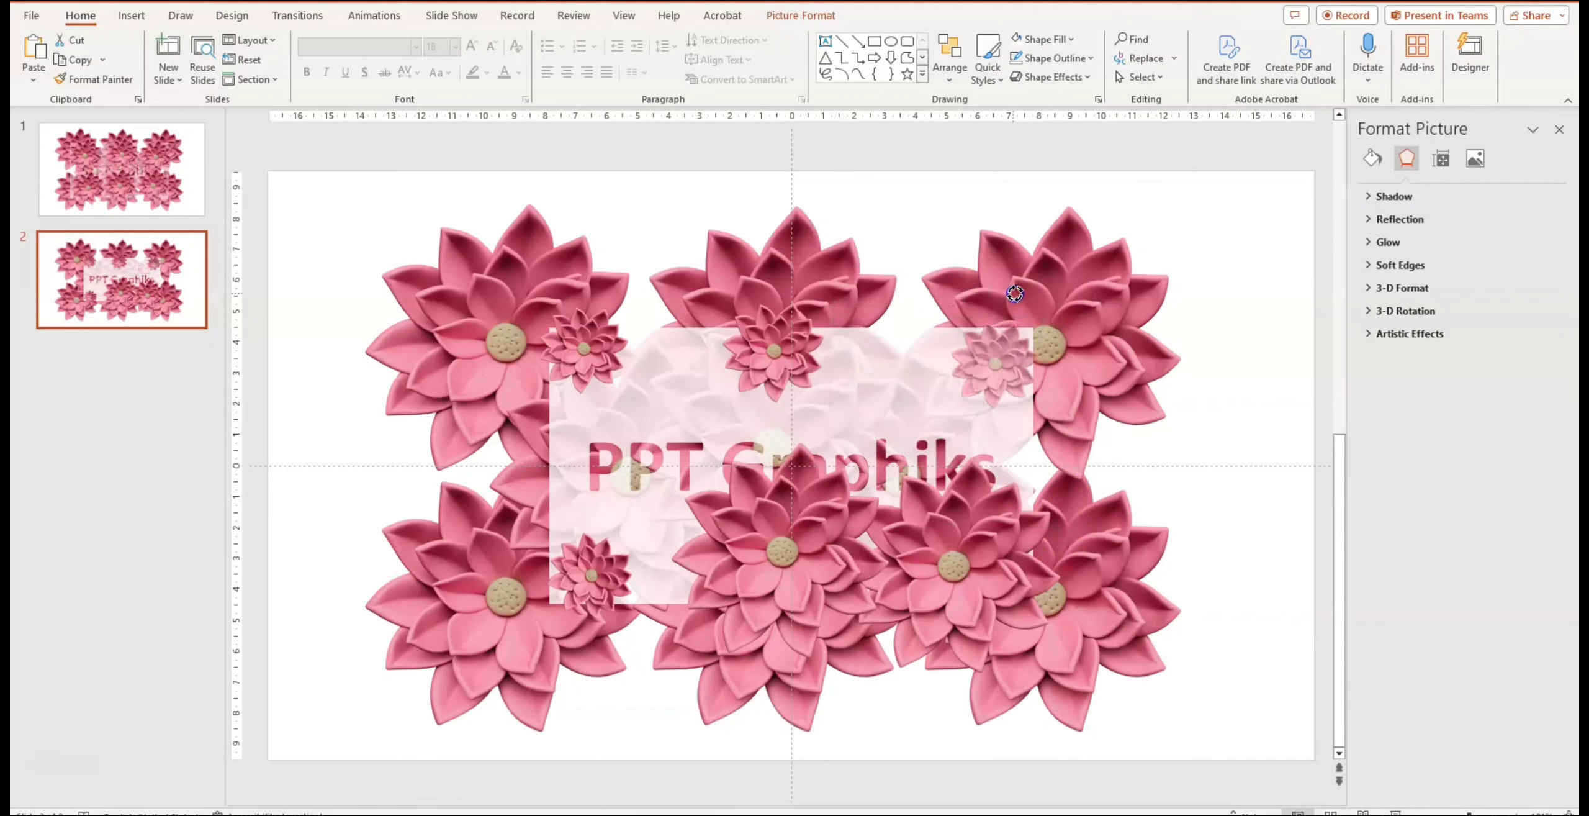
{"action": "left_click_drag", "start_coordinate": [756, 377], "coordinate": [805, 381]}
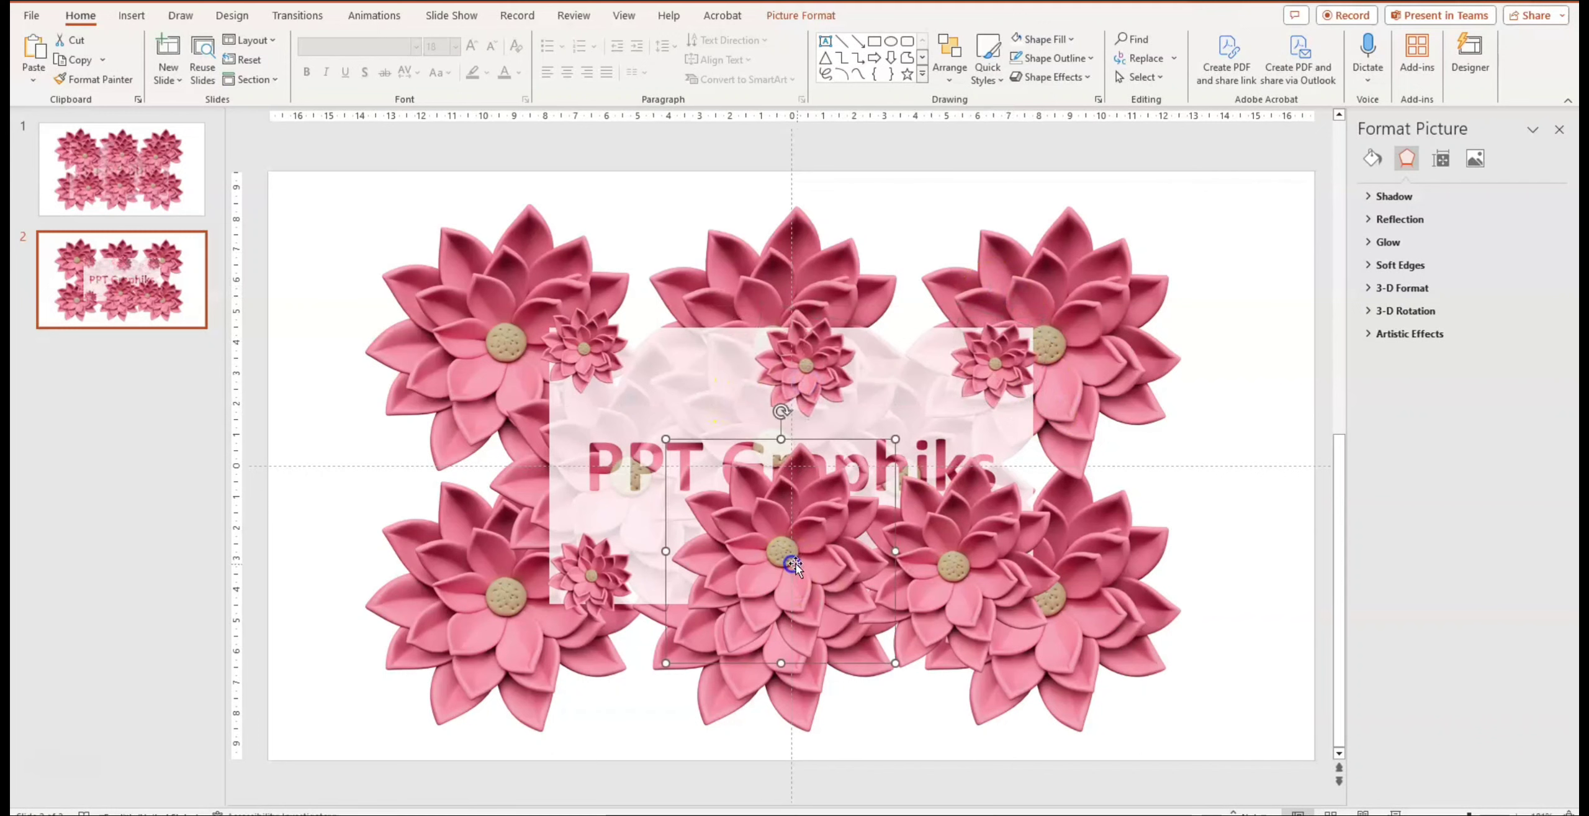
{"action": "mouse_move", "coordinate": [893, 658]}
{"action": "left_mouse_down"}
{"action": "mouse_move", "coordinate": [741, 477]}
{"action": "mouse_move", "coordinate": [738, 564]}
{"action": "left_mouse_up"}
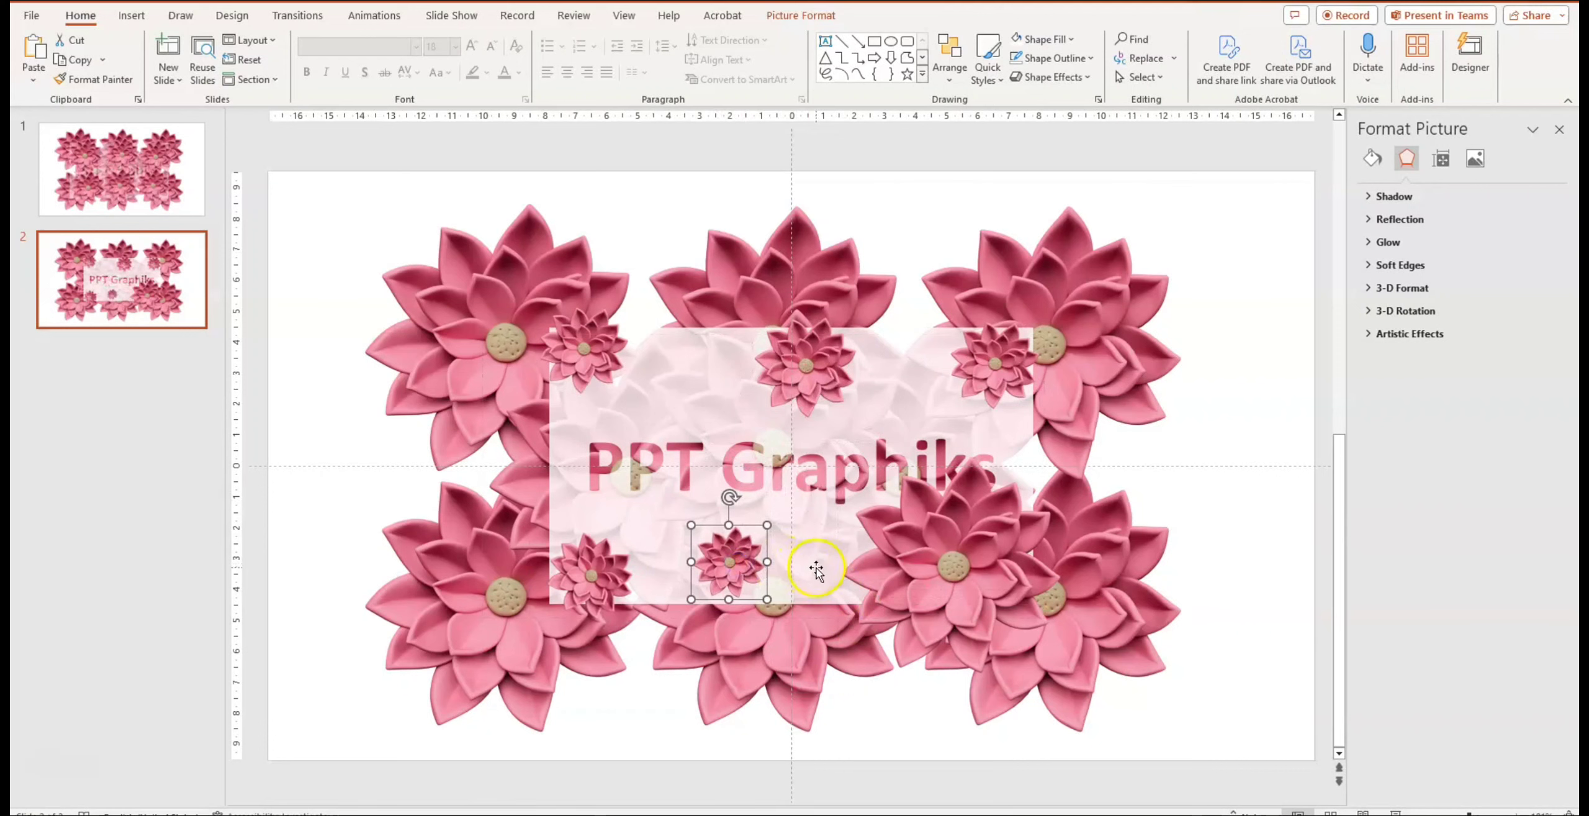
- Shrink and rotate the bottom-right flower onto the box's corner and adjust the bottom accents
{"action": "left_click_drag", "start_coordinate": [747, 574], "coordinate": [735, 599]}
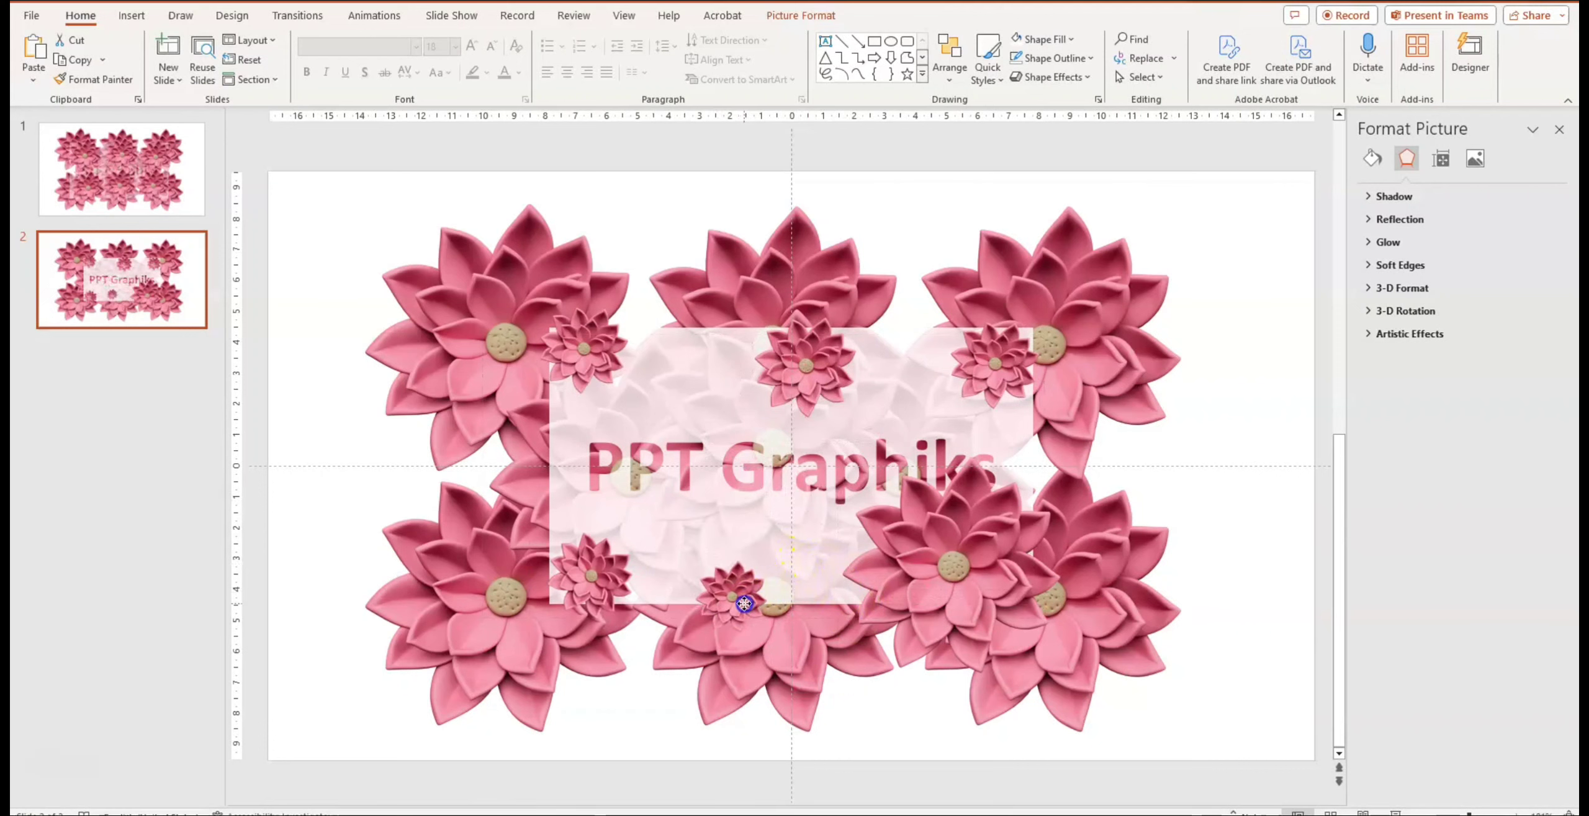
{"action": "left_click", "coordinate": [971, 535]}
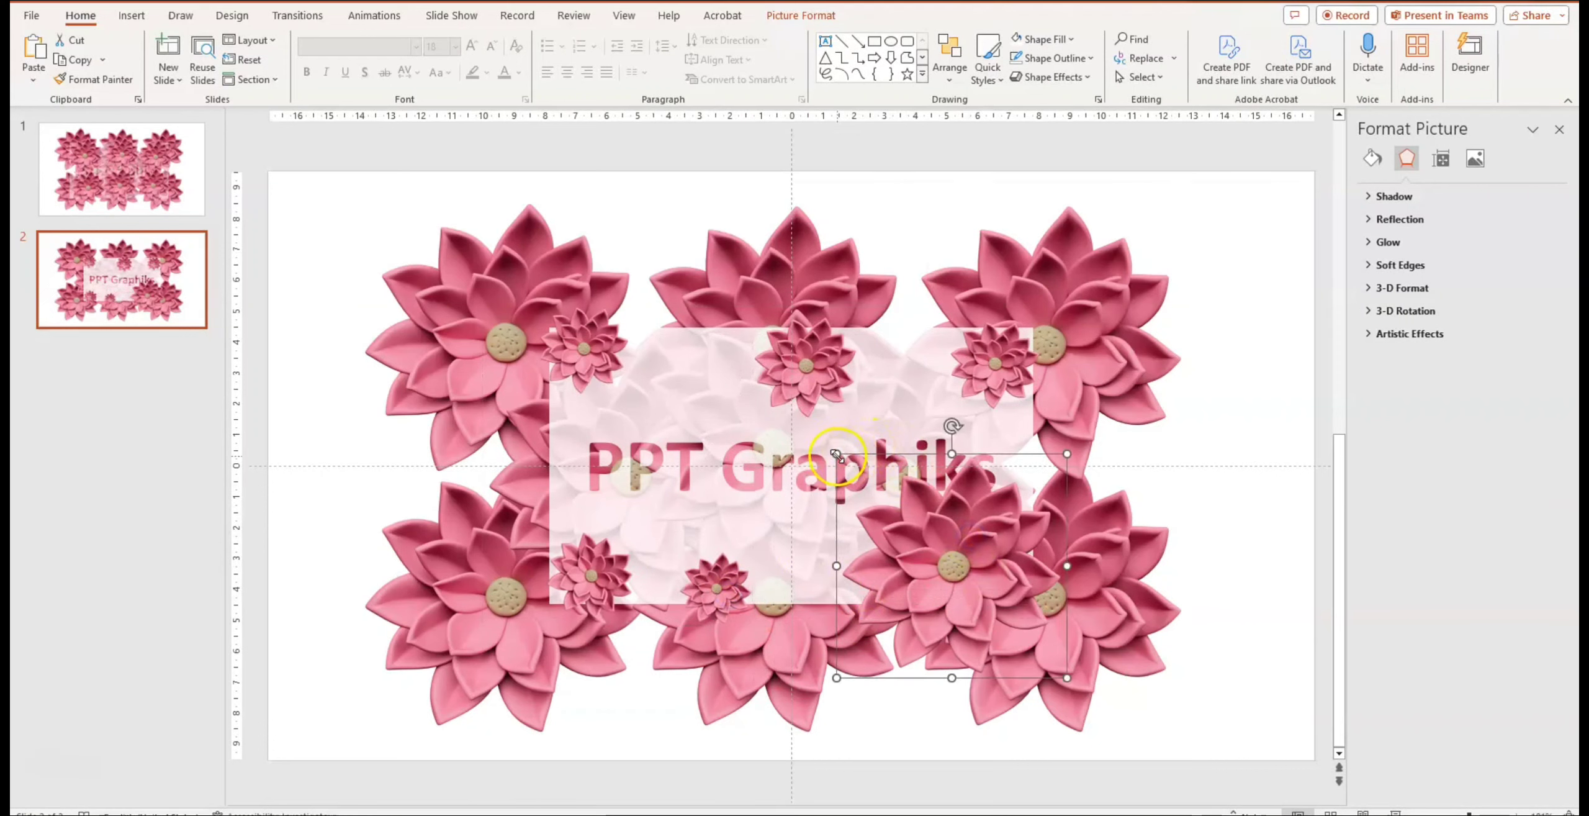
{"action": "left_click_drag", "start_coordinate": [837, 455], "coordinate": [965, 570]}
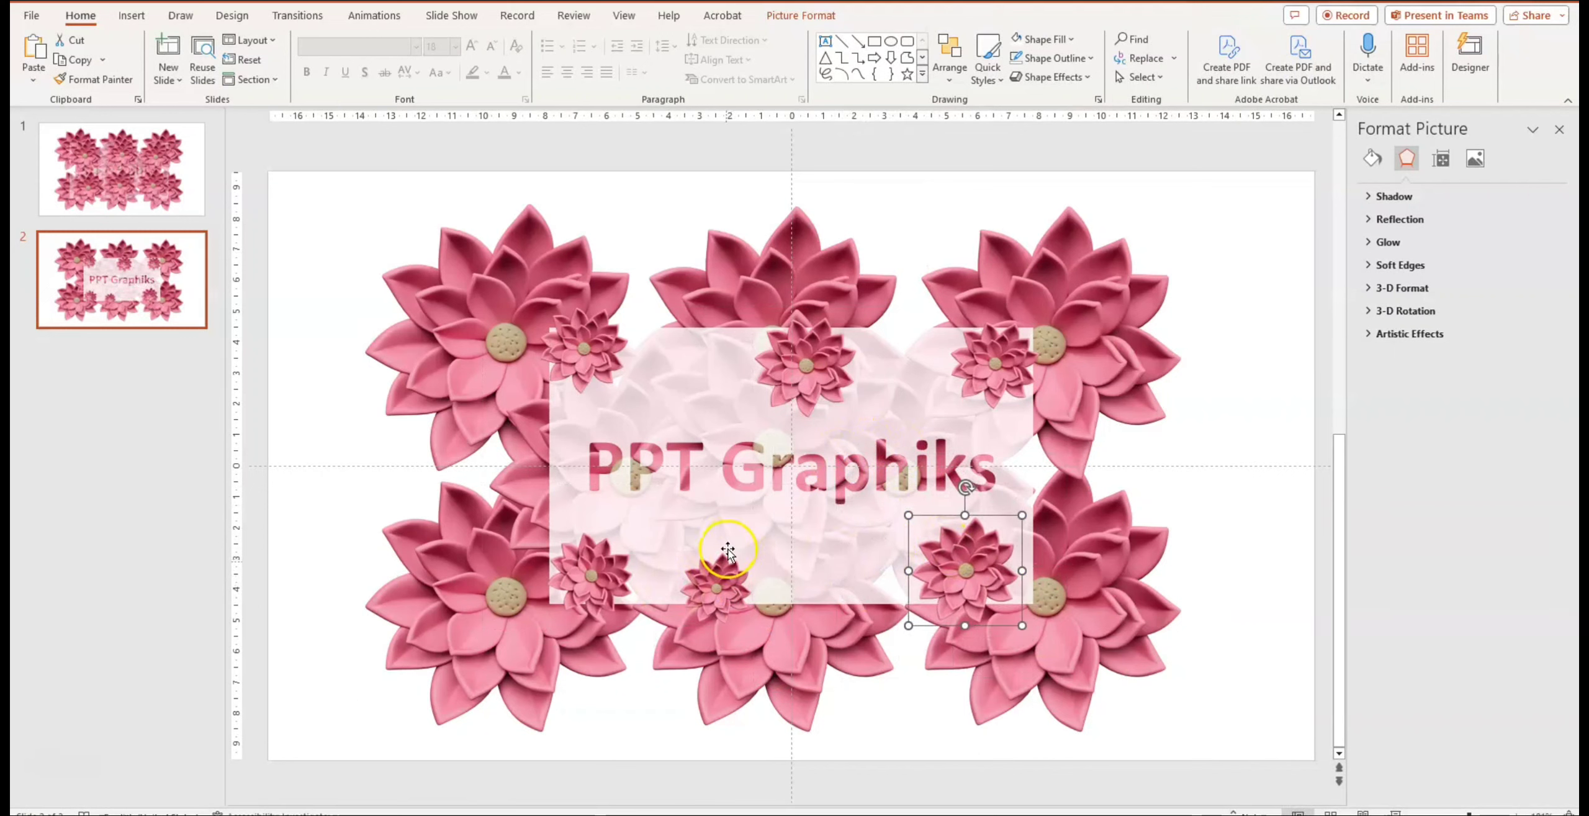
{"action": "left_click", "coordinate": [838, 624]}
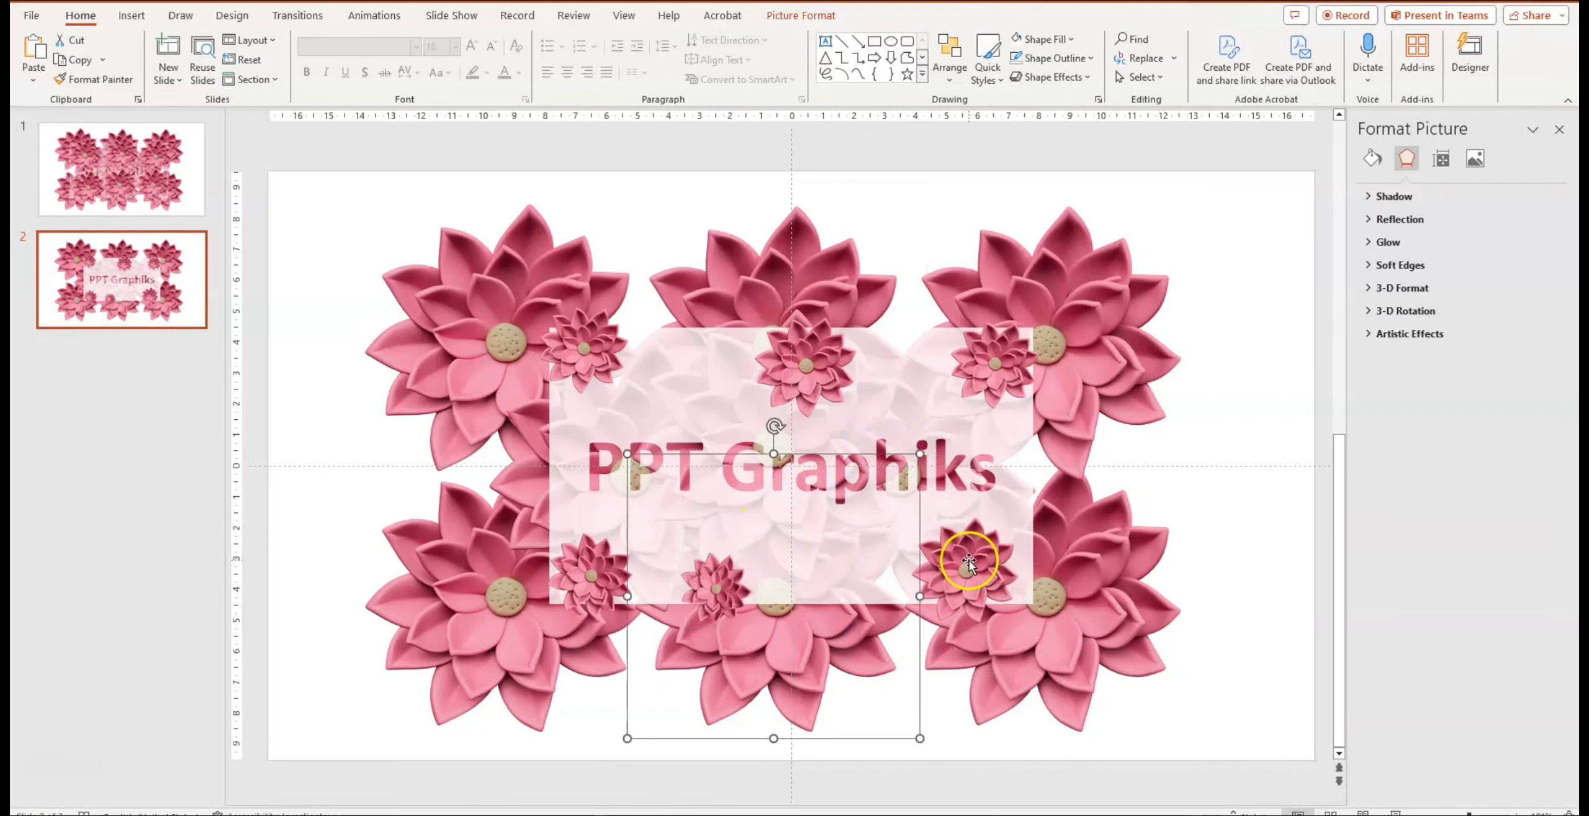
{"action": "left_click", "coordinate": [971, 559]}
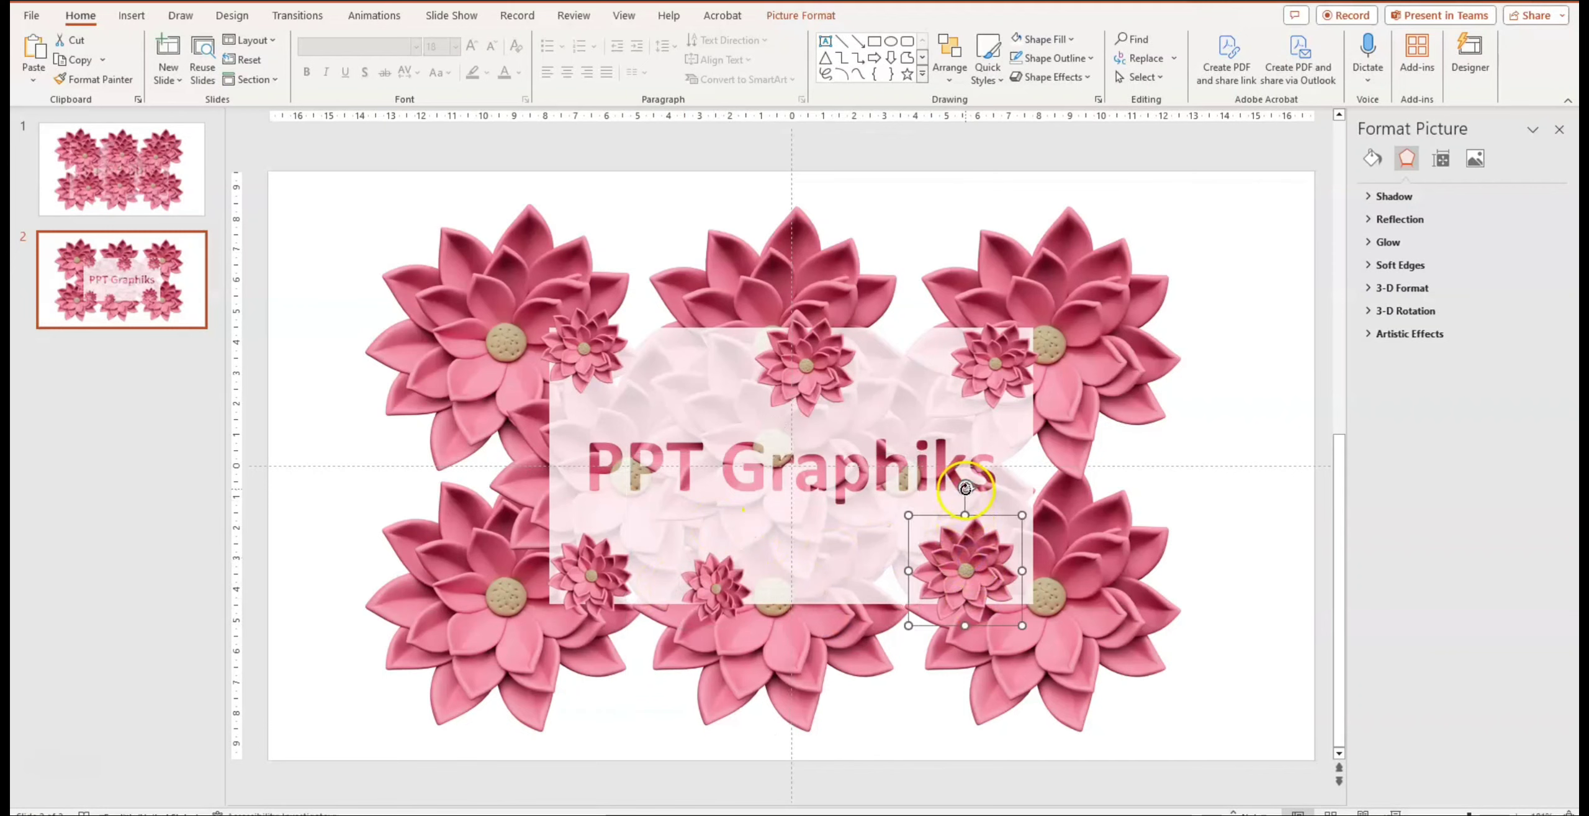
{"action": "left_click_drag", "start_coordinate": [968, 487], "coordinate": [1004, 514]}
{"action": "left_click", "coordinate": [742, 579]}
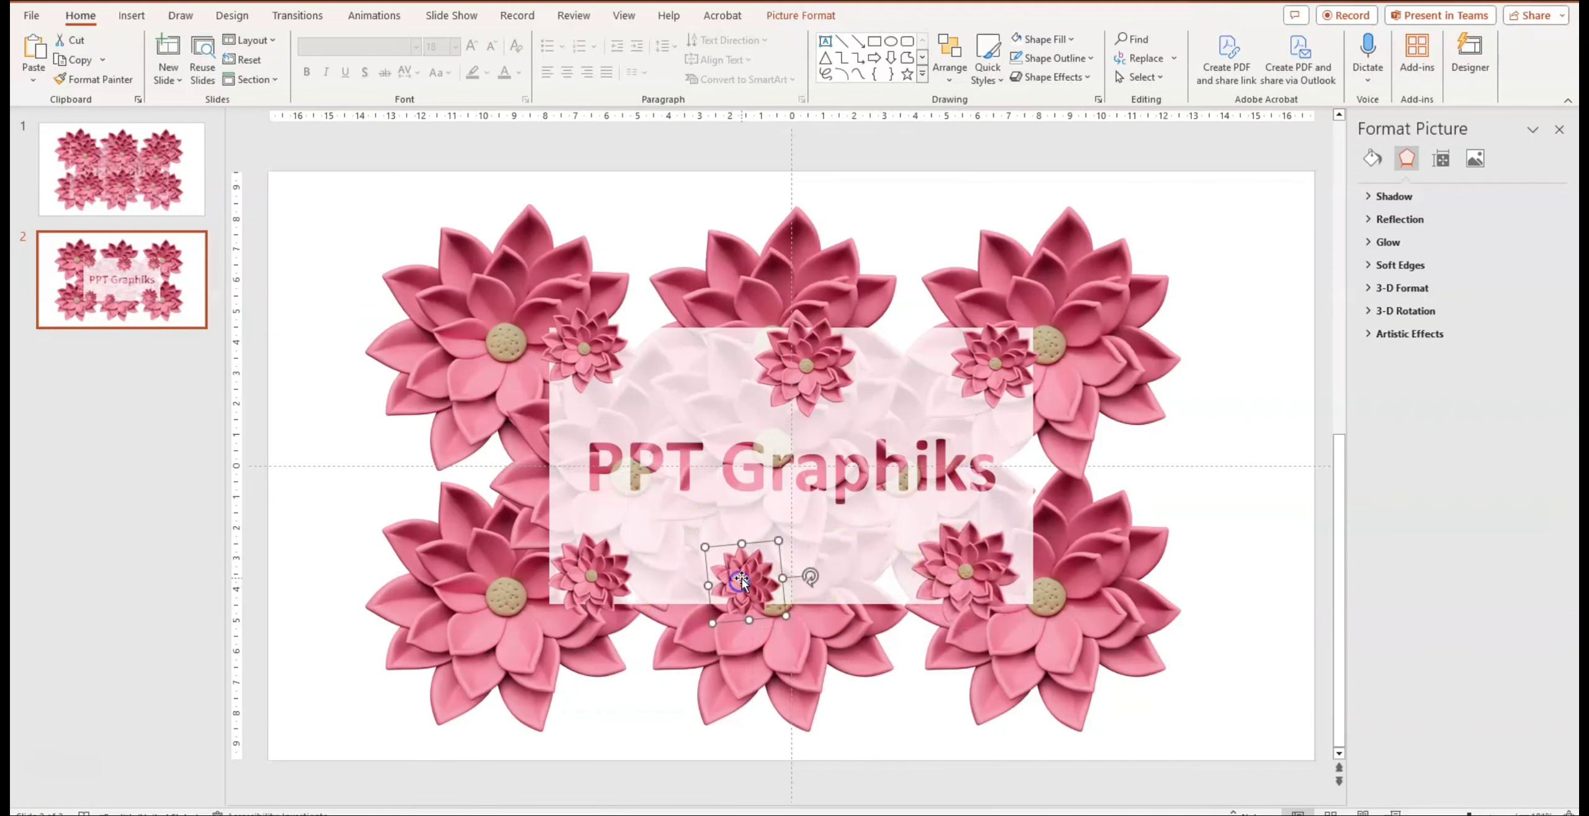
{"action": "left_click_drag", "start_coordinate": [958, 562], "coordinate": [985, 548]}
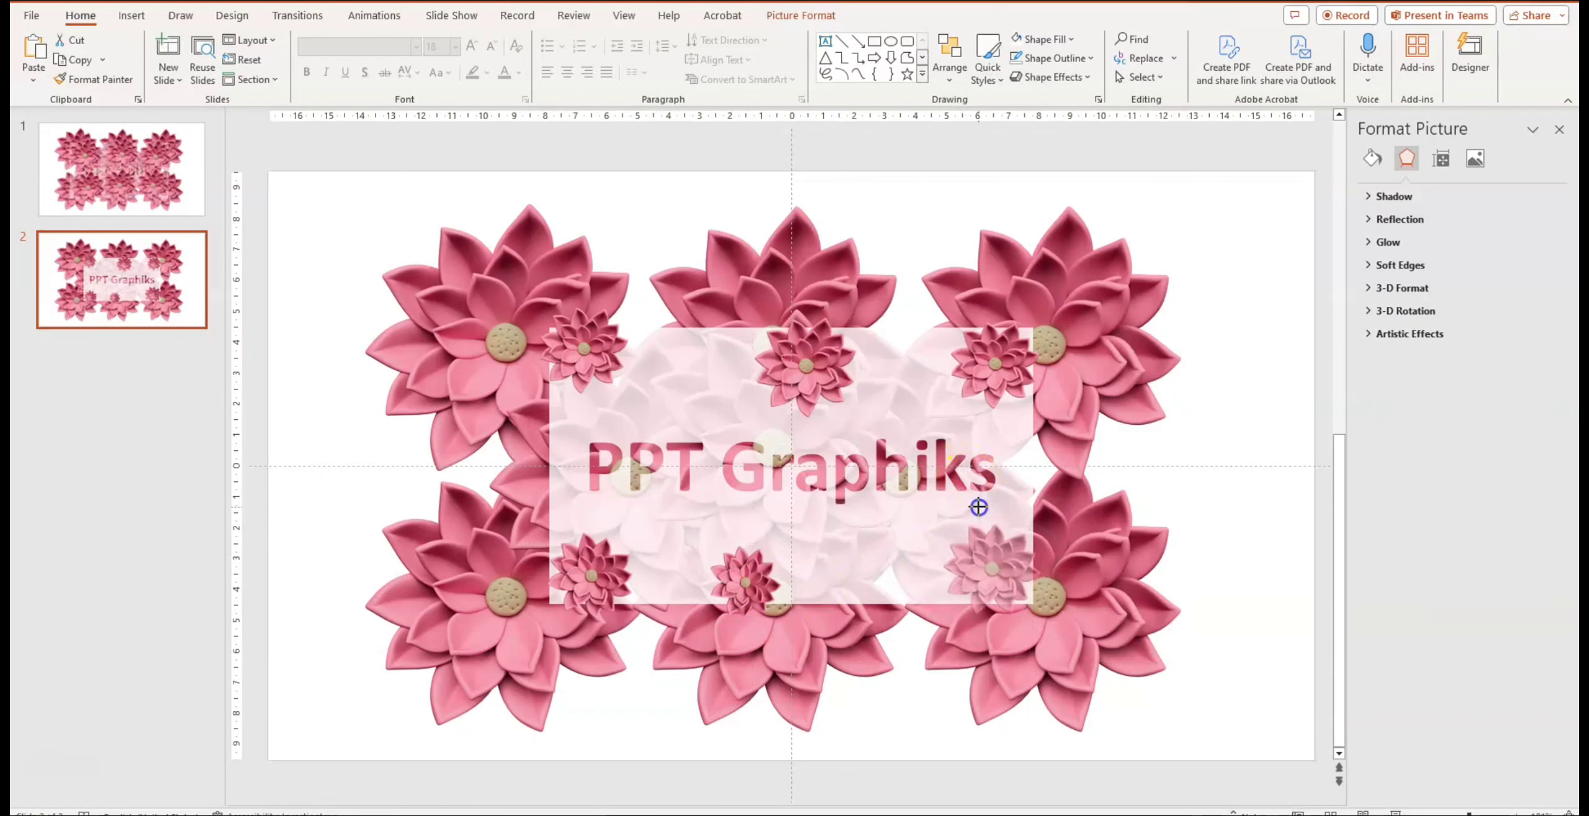
{"action": "left_click_drag", "start_coordinate": [985, 549], "coordinate": [997, 563]}
{"action": "left_click", "coordinate": [599, 551]}
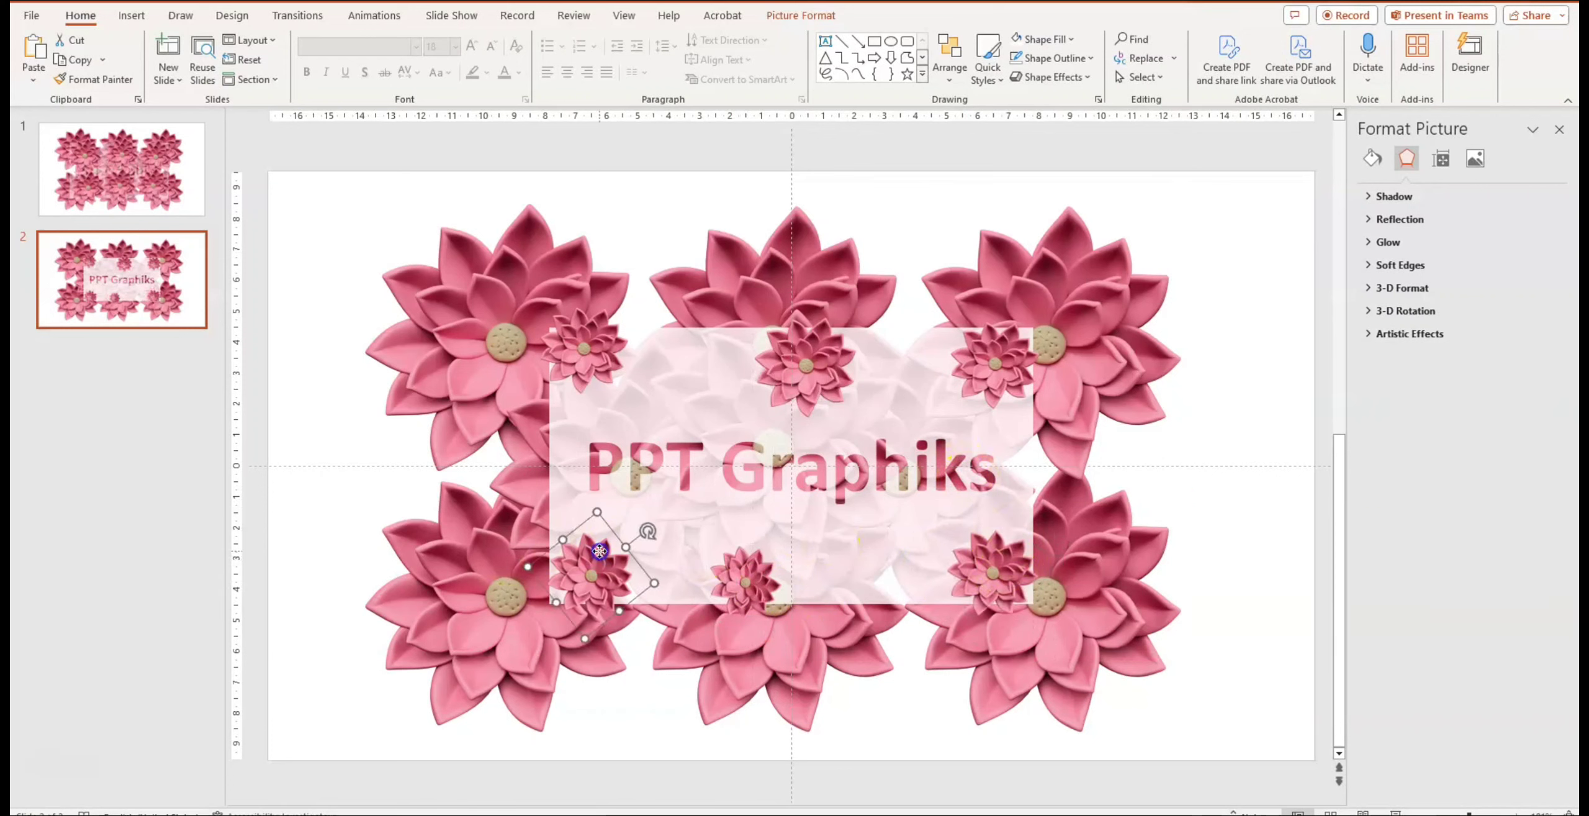
{"action": "left_click_drag", "start_coordinate": [646, 529], "coordinate": [659, 543]}
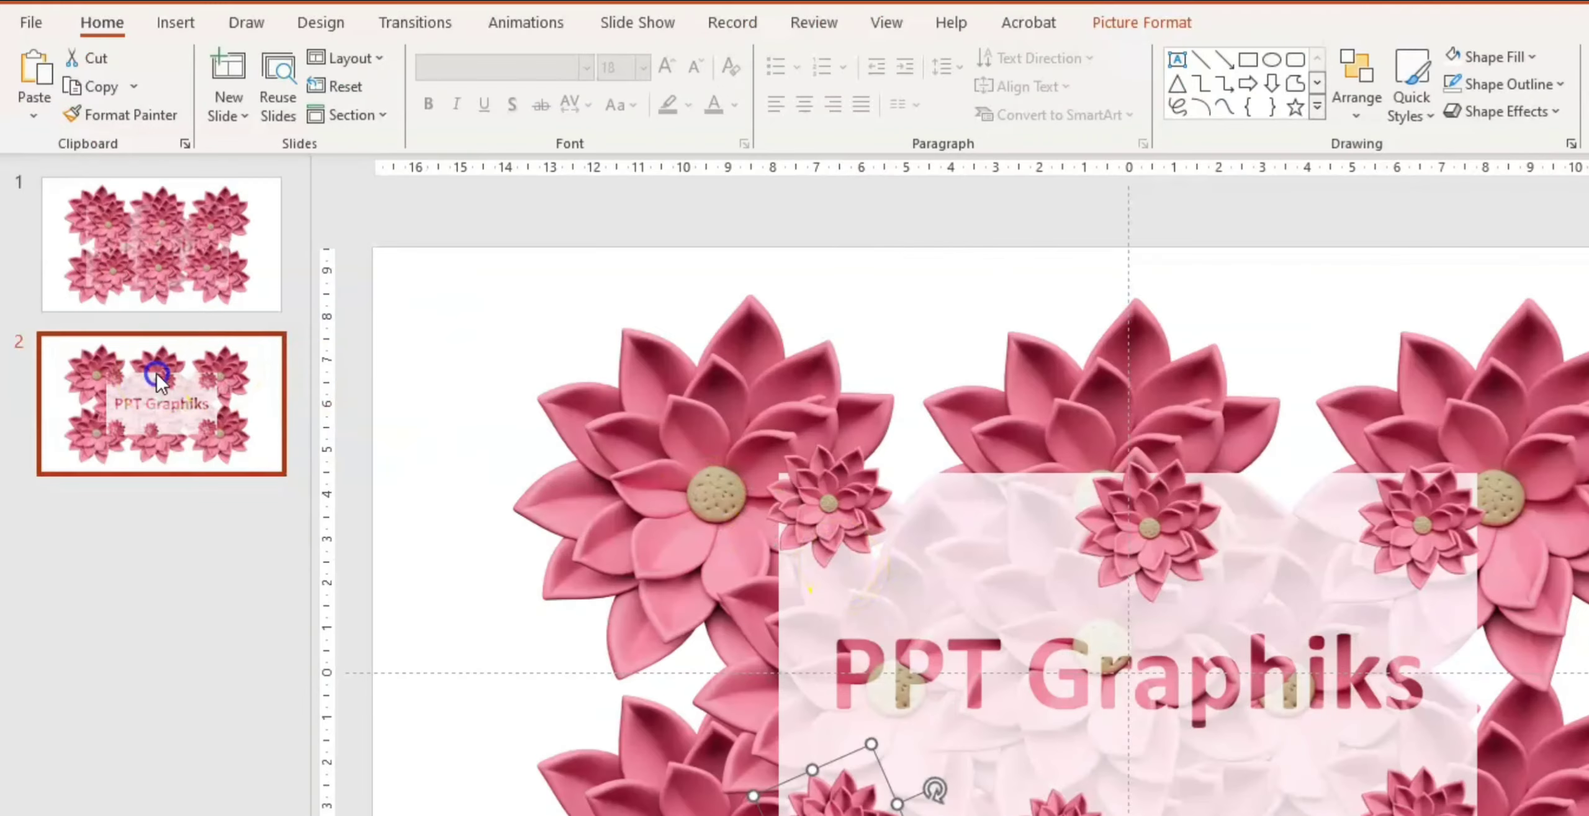
- Apply the Morph transition to both slides and start the slideshow from slide 1
{"action": "left_click", "coordinate": [153, 370]}
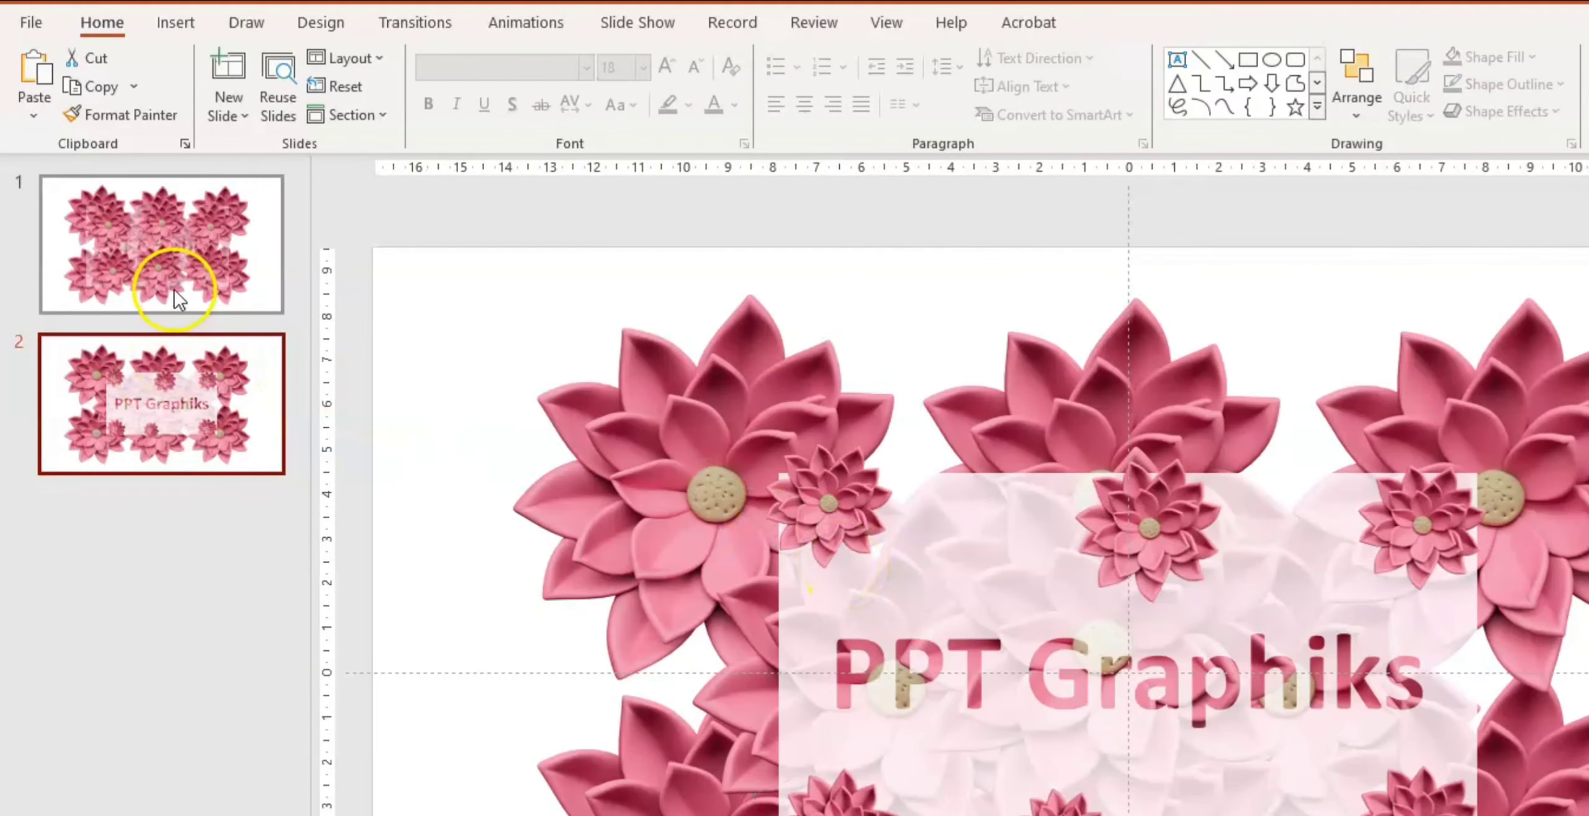
{"action": "left_click", "coordinate": [209, 241], "text": "ctrl"}
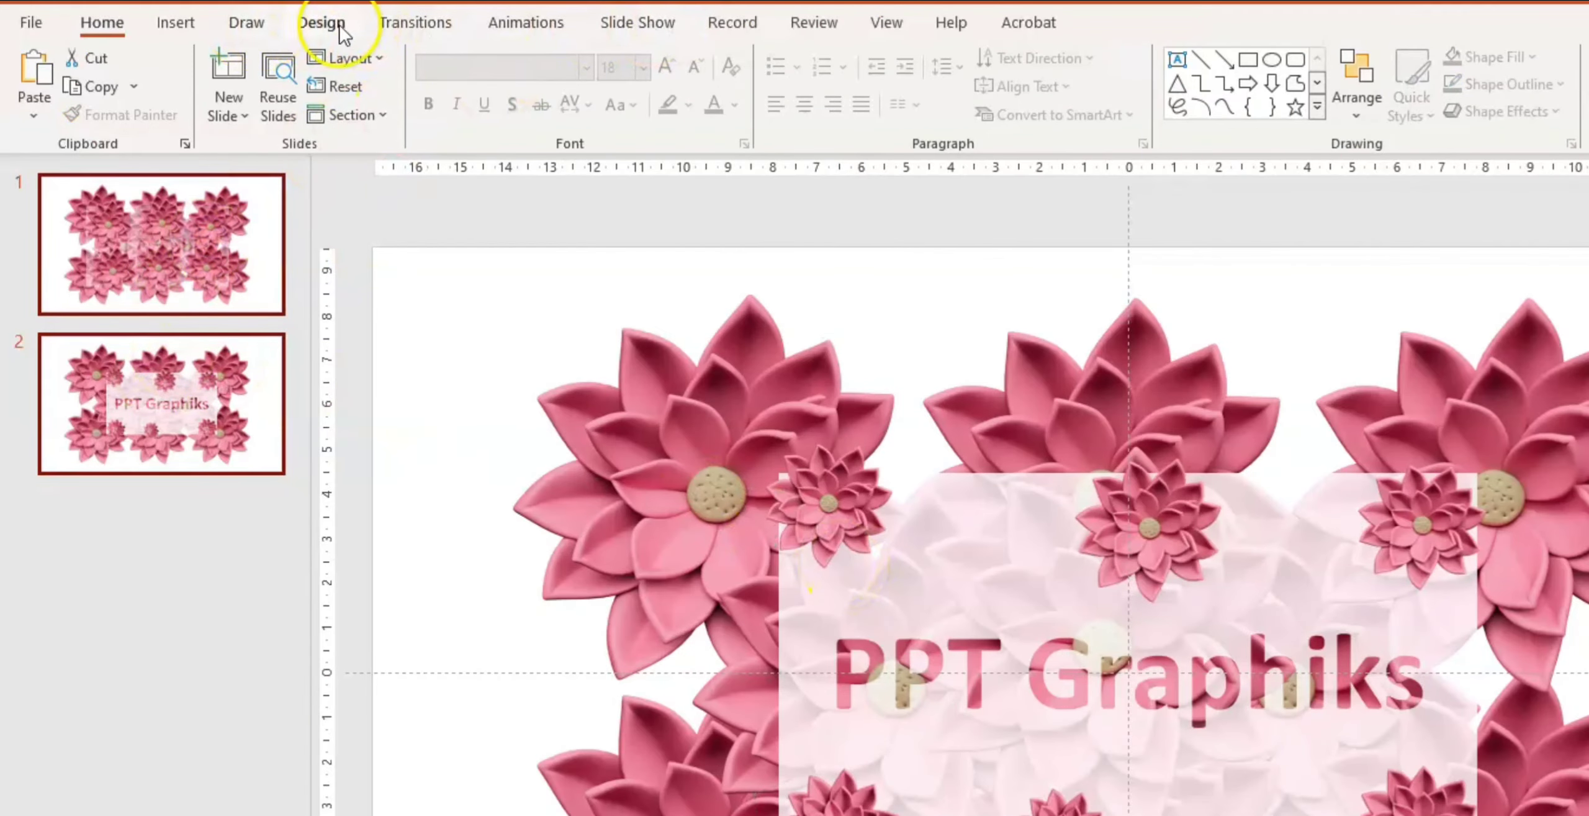
{"action": "left_click", "coordinate": [435, 22]}
{"action": "left_click", "coordinate": [213, 99]}
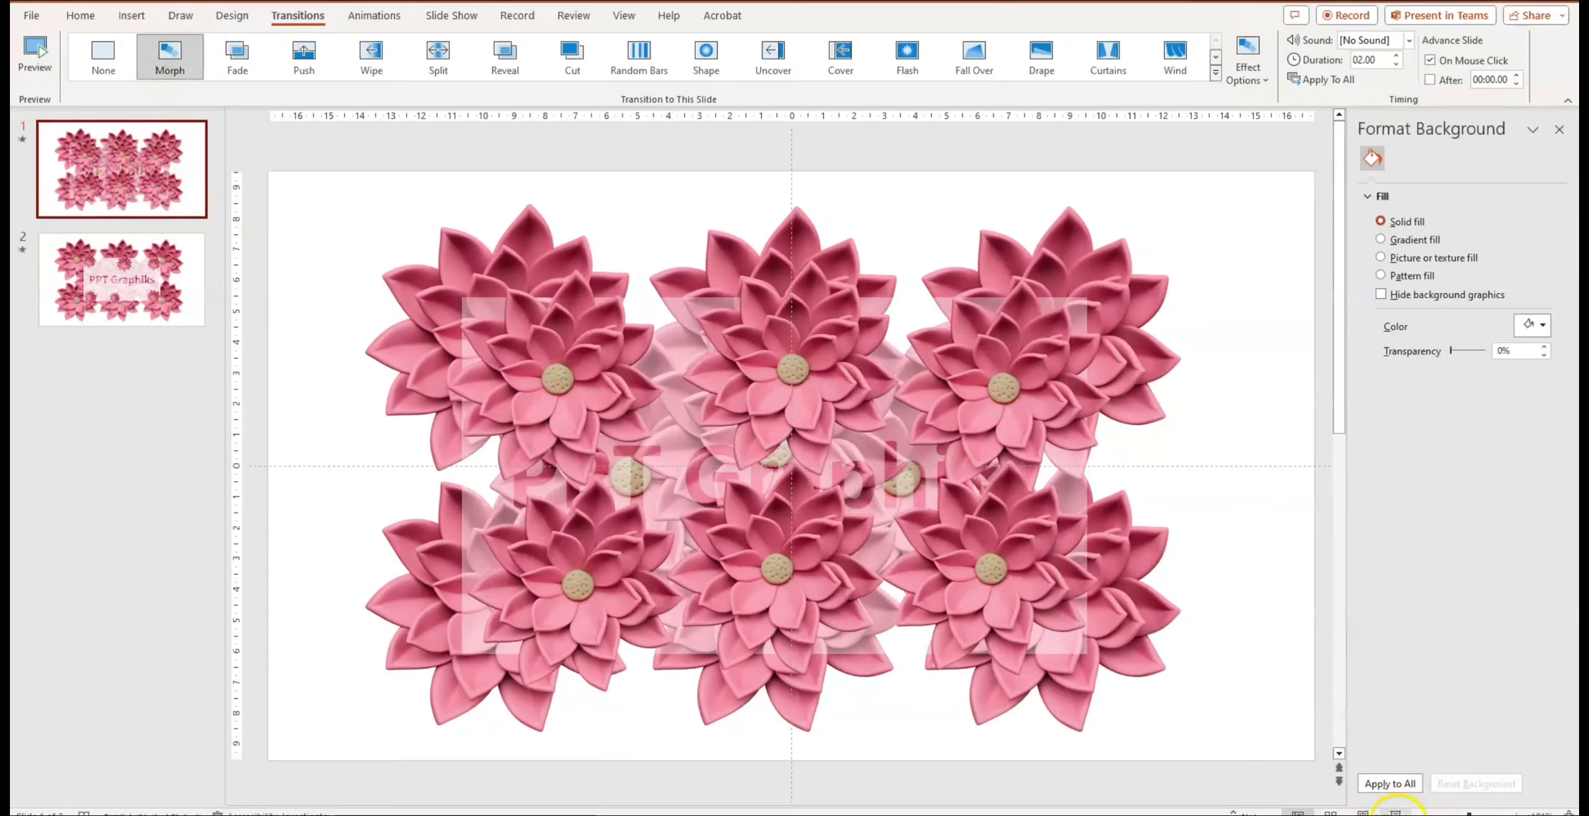
{"action": "left_click", "coordinate": [1395, 812]}
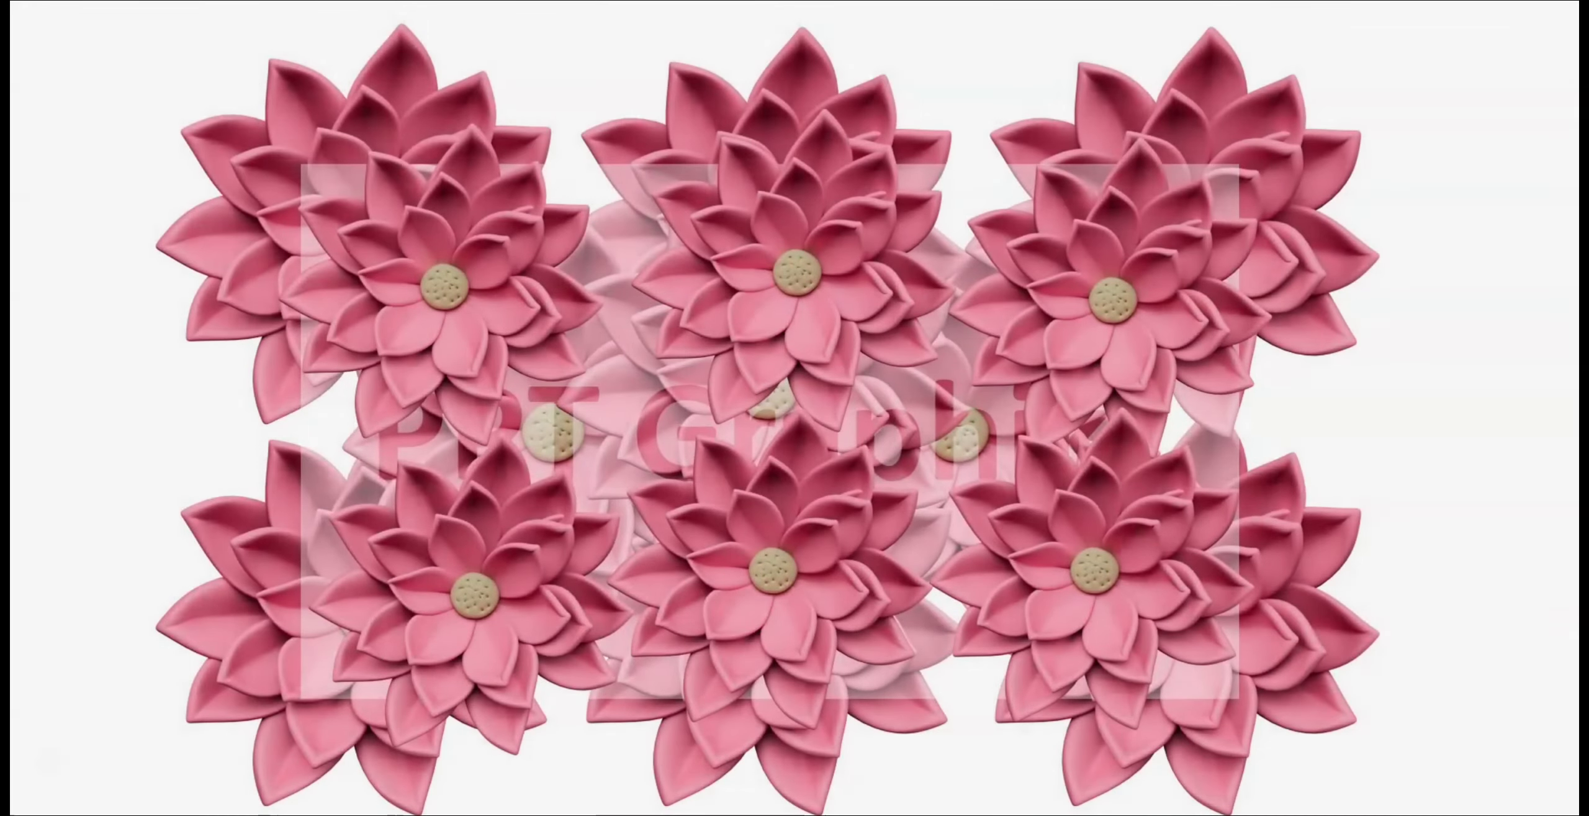
- Advance the slideshow so slide 1 morphs into slide 2
{"action": "key", "text": "Right"}
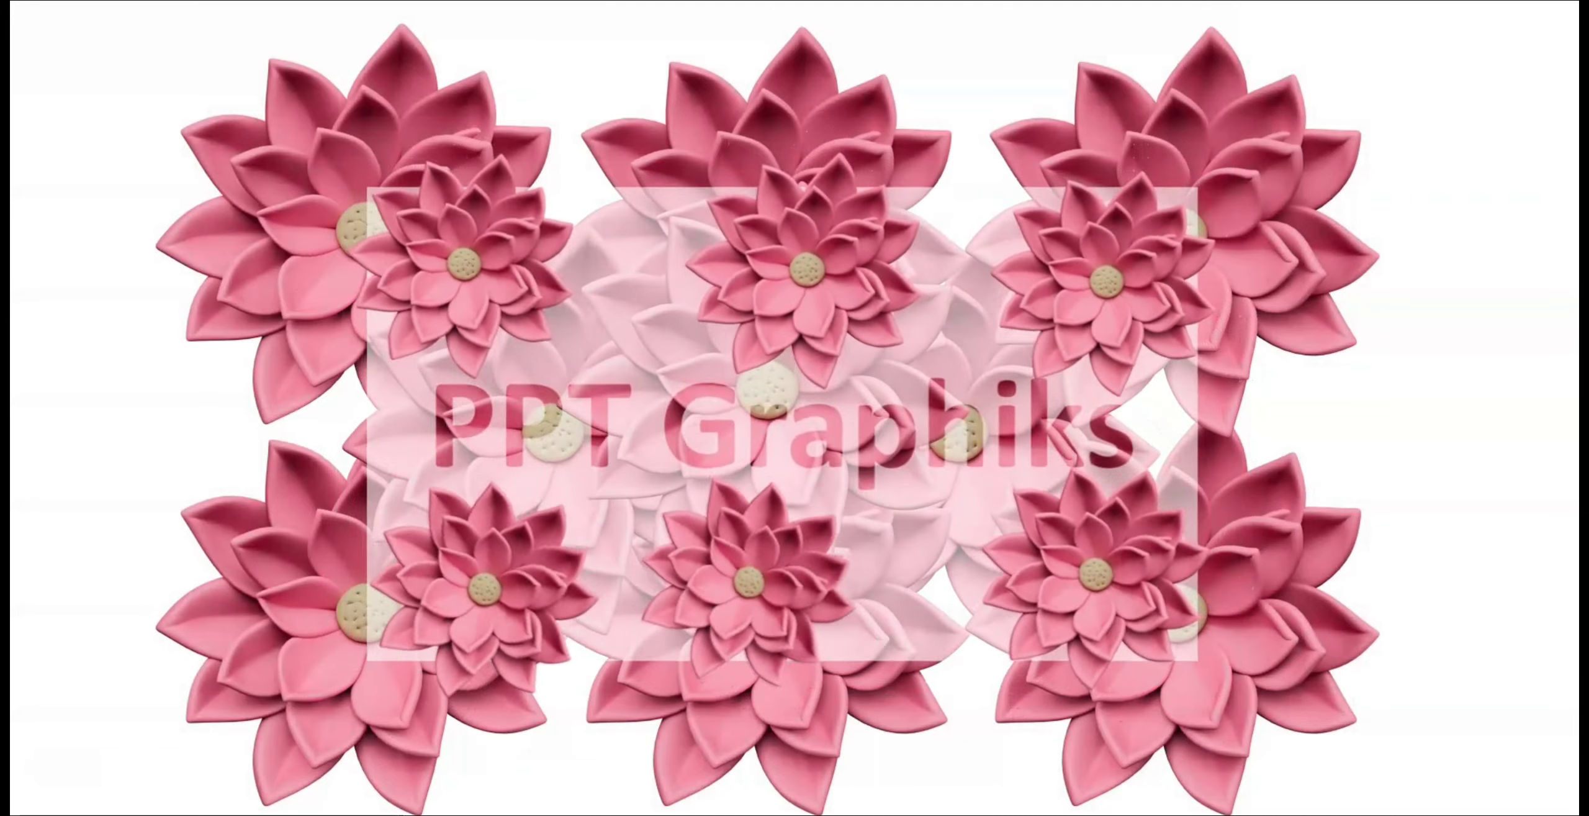